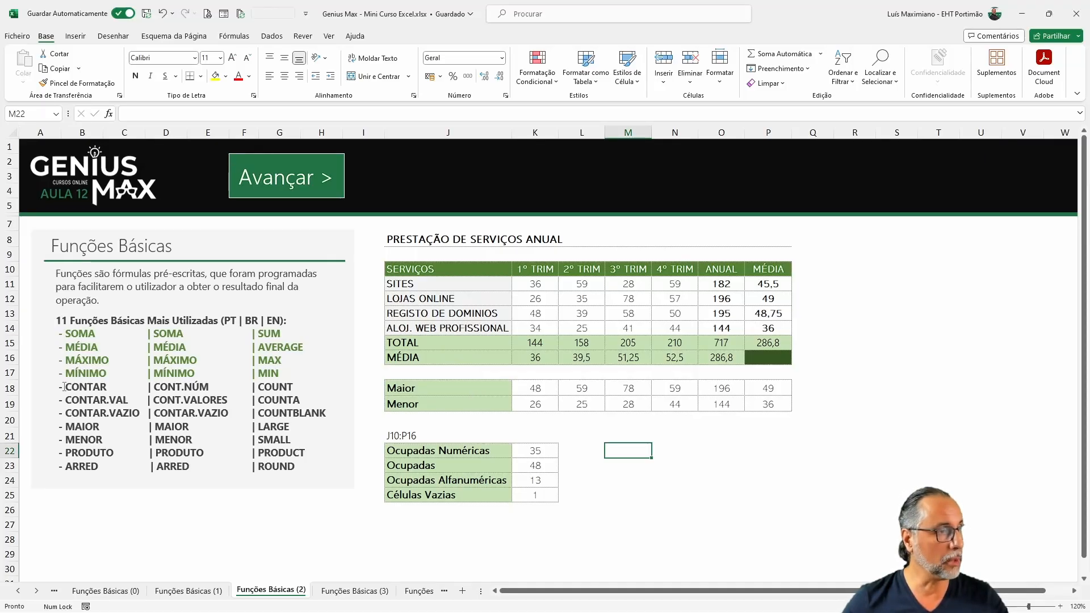
Step: Change the font colour of the CONTAR, CONTAR.VAL and CONTAR.VAZIO lines in the functions text box to green
drag(59, 390, 326, 414)
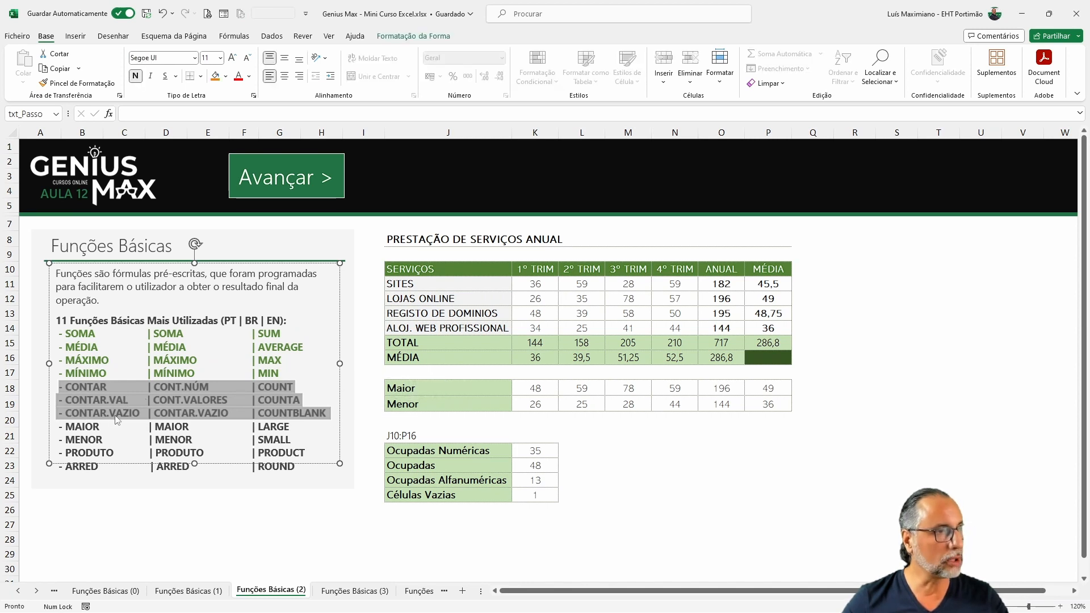
click(248, 76)
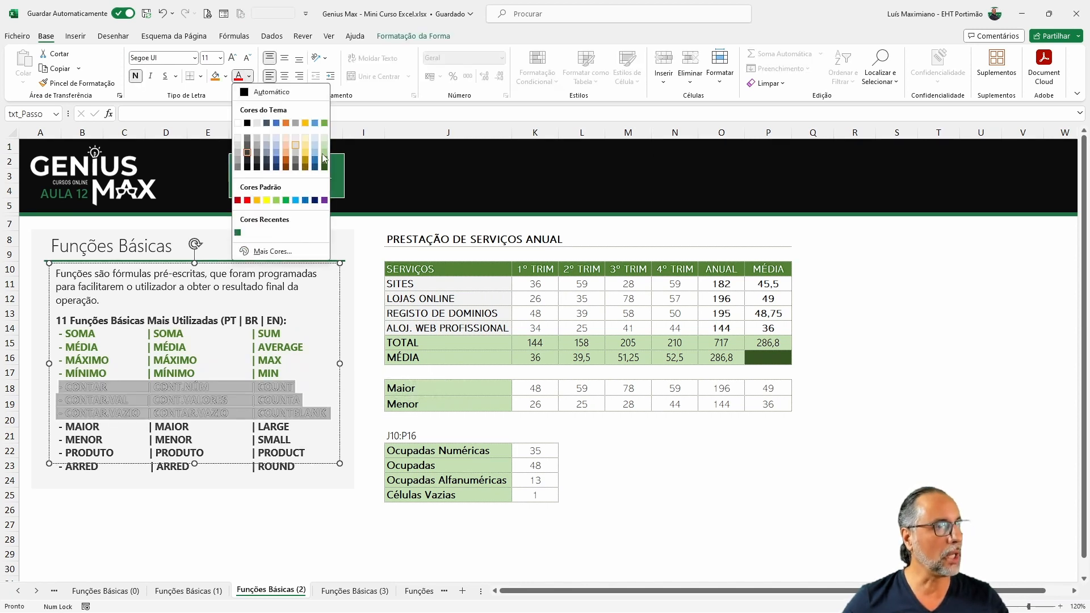
click(324, 161)
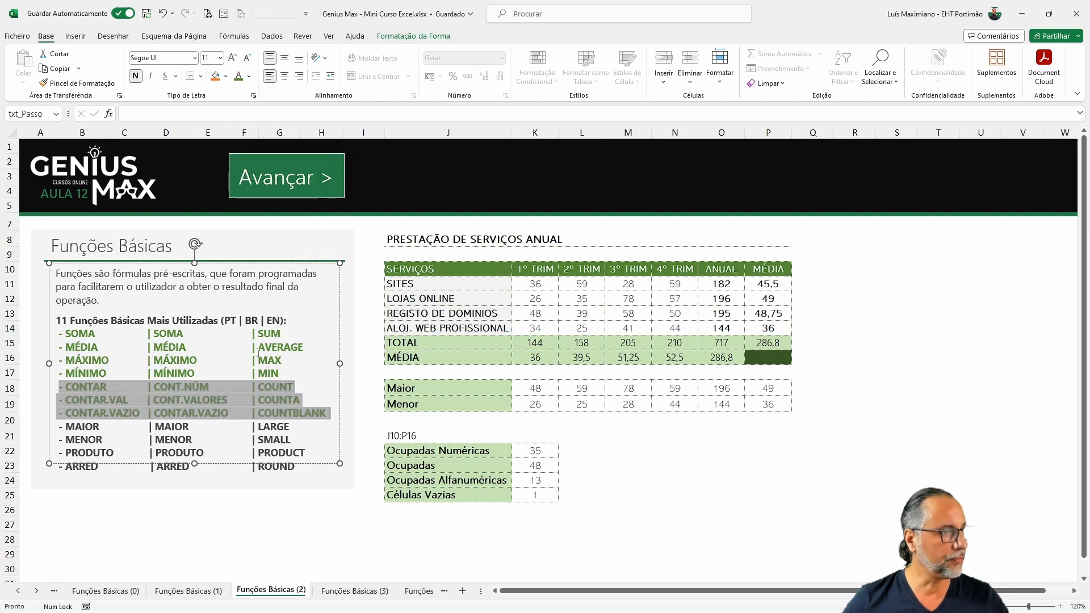
click(250, 369)
click(628, 450)
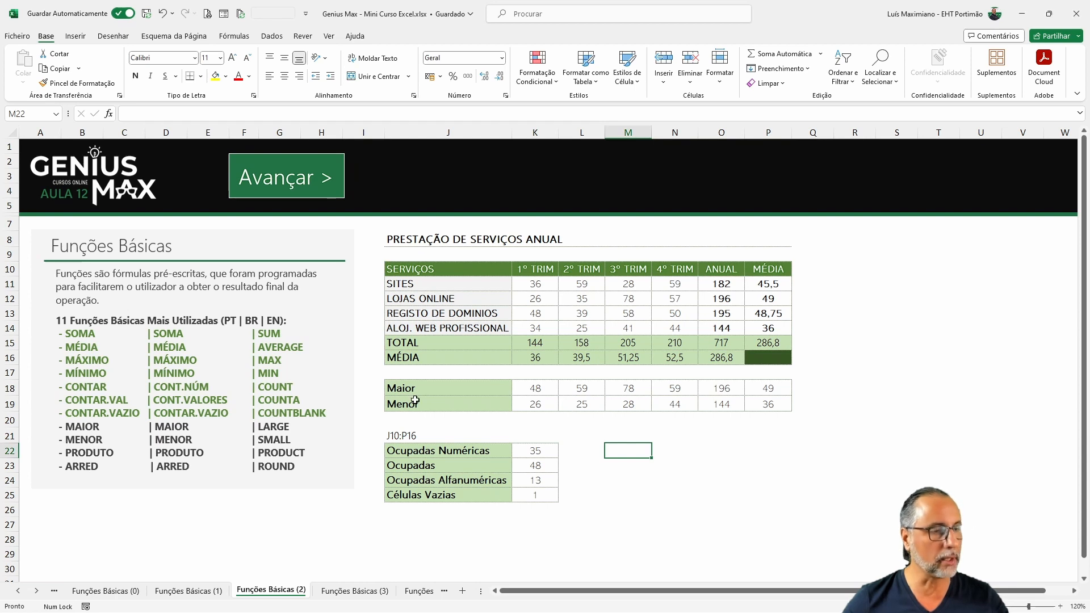
Step: Label cell M22 as Maior
text(M)
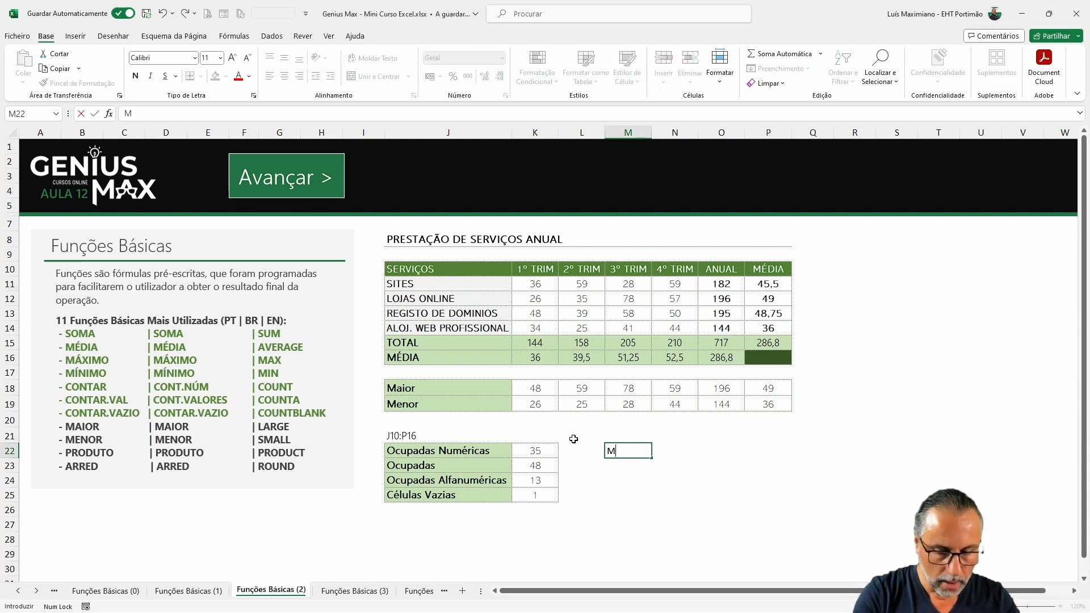
text(aior)
key(Return)
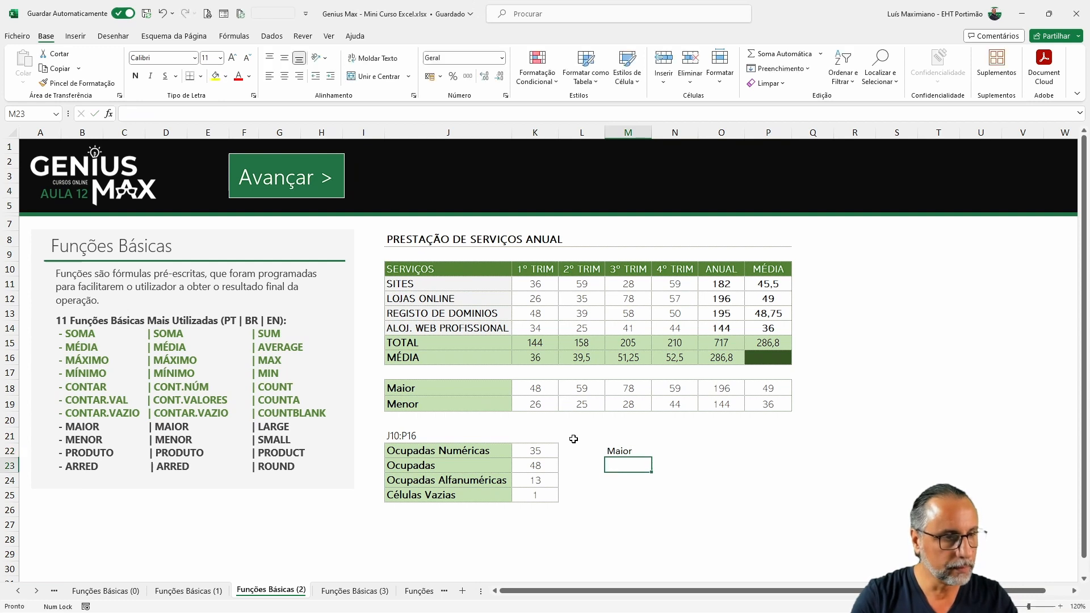
Step: Enter the formula =MÁXIMO(K11:N14) in N22 over the quarterly service values
click(662, 453)
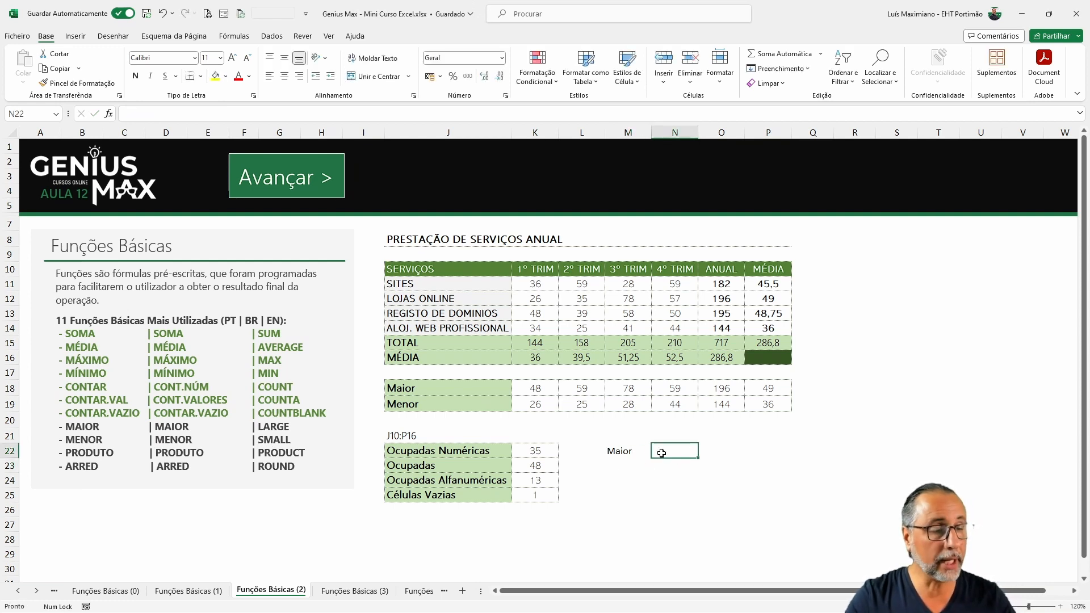
drag(536, 285, 670, 334)
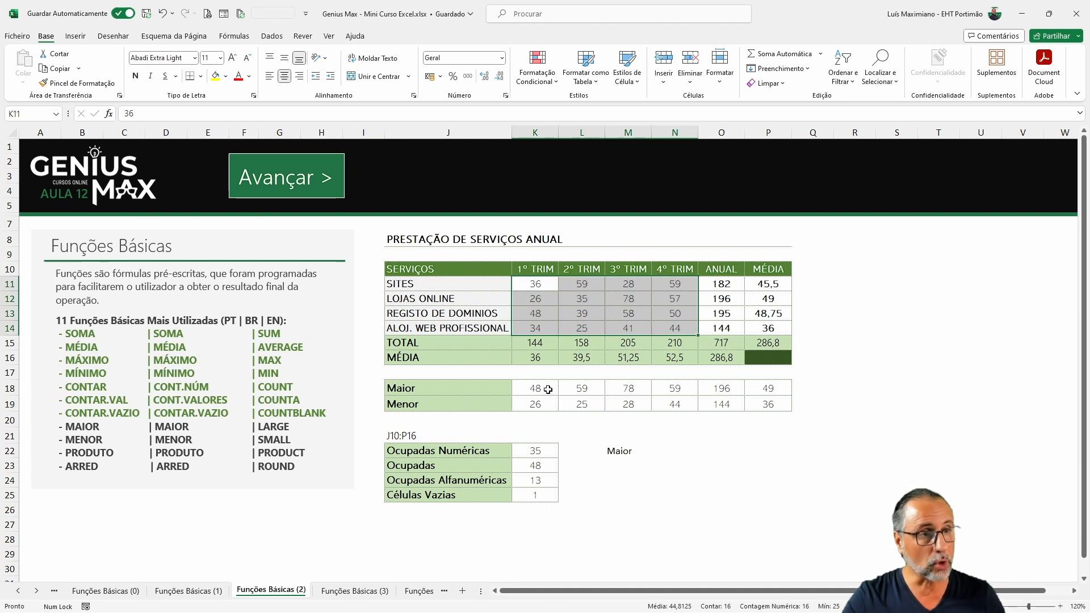
click(644, 451)
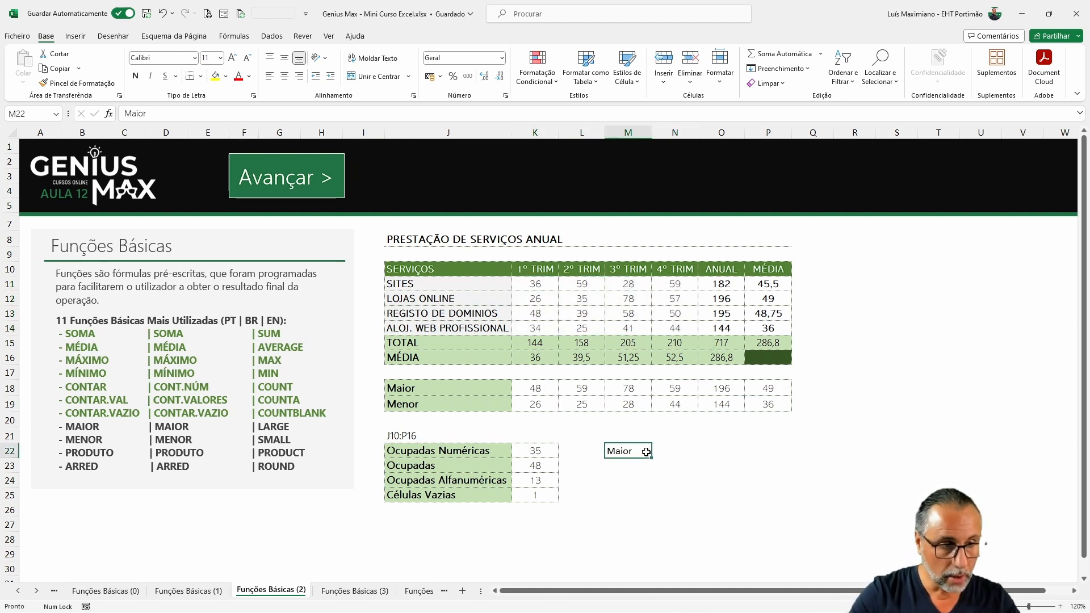
key(Right)
text(=m)
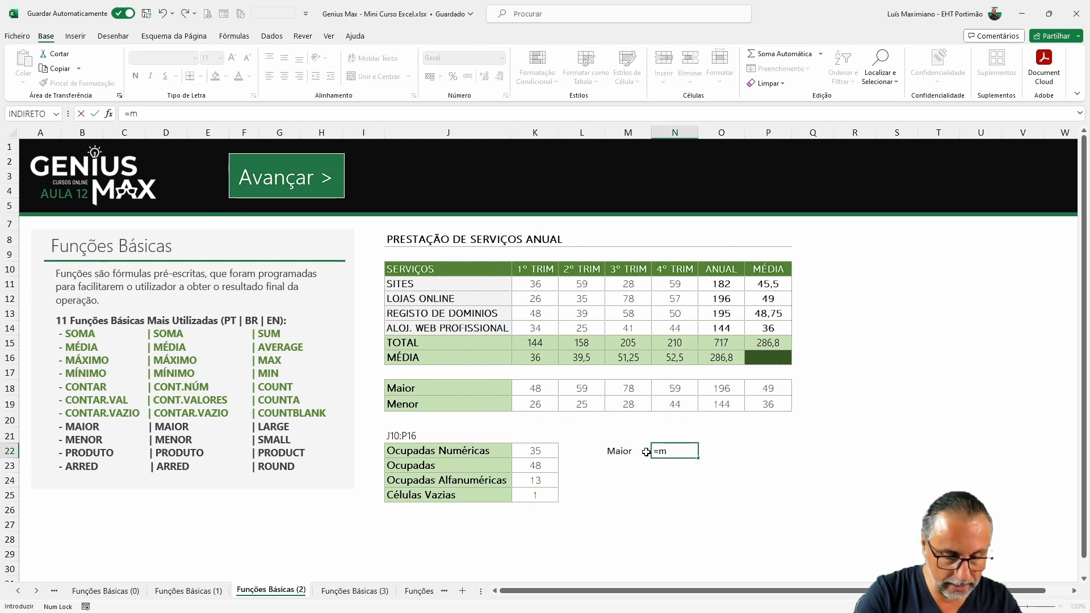
text(áximo()
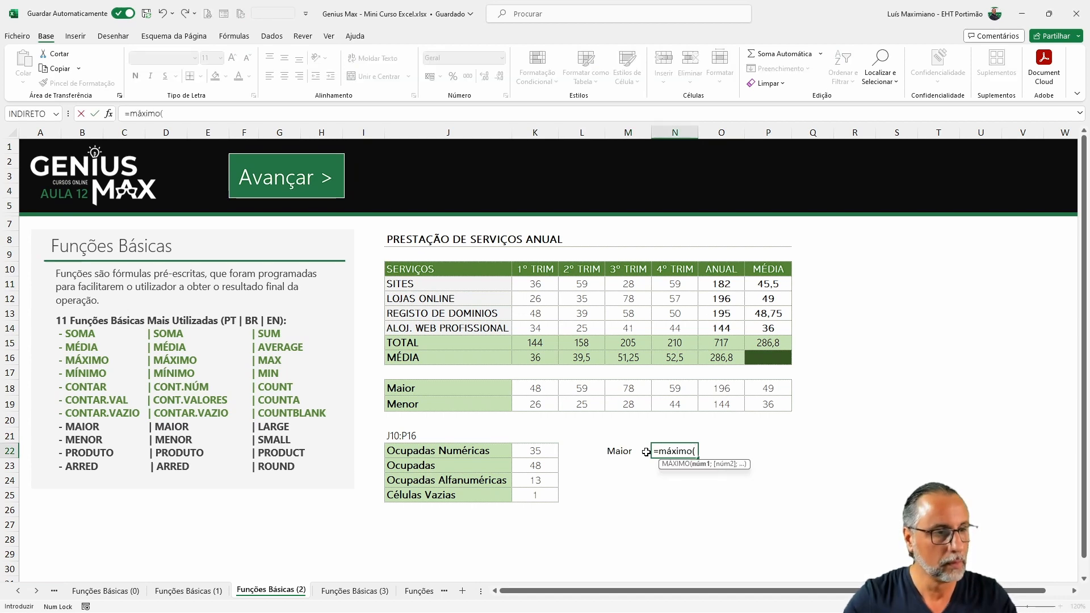
drag(539, 284, 672, 324)
key(ctrl+Return)
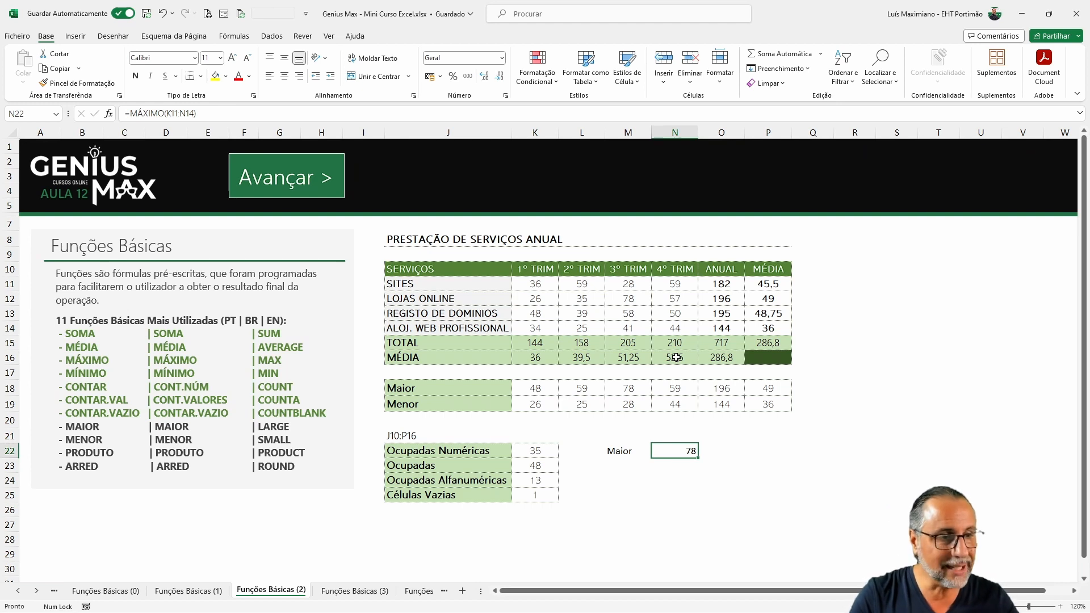
Step: Relabel M22 as Máximo and label M23 as Maior
key(Left)
key(Down)
key(Up)
text(Máxim)
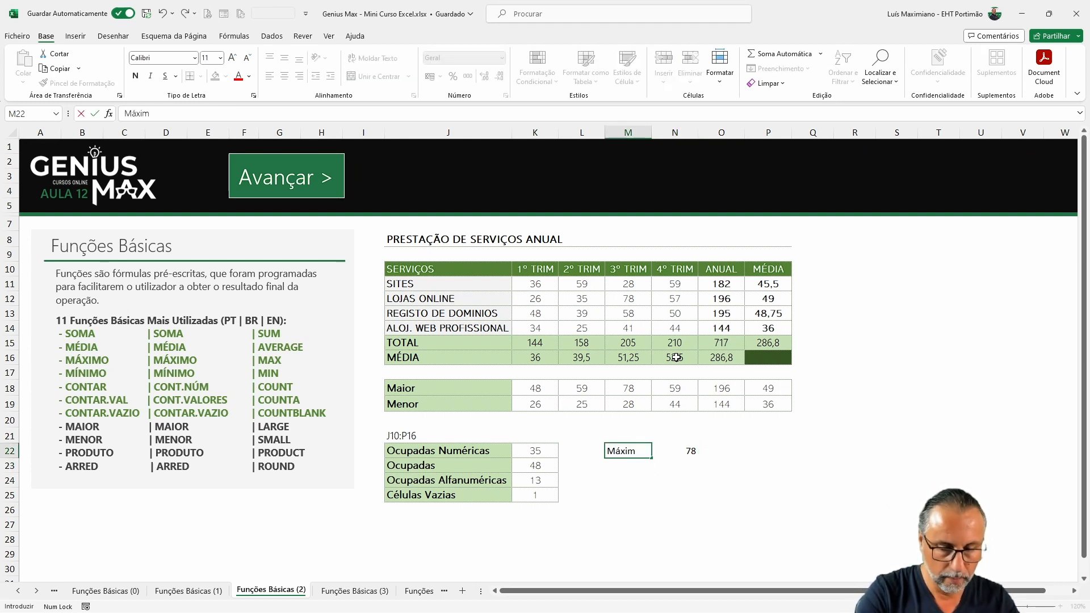
text(o)
key(Return)
text(Maior)
key(Return)
Step: Enter the formula =MAIOR(K11:N14;1) in N23, adding the k argument of 1
key(Up)
key(Right)
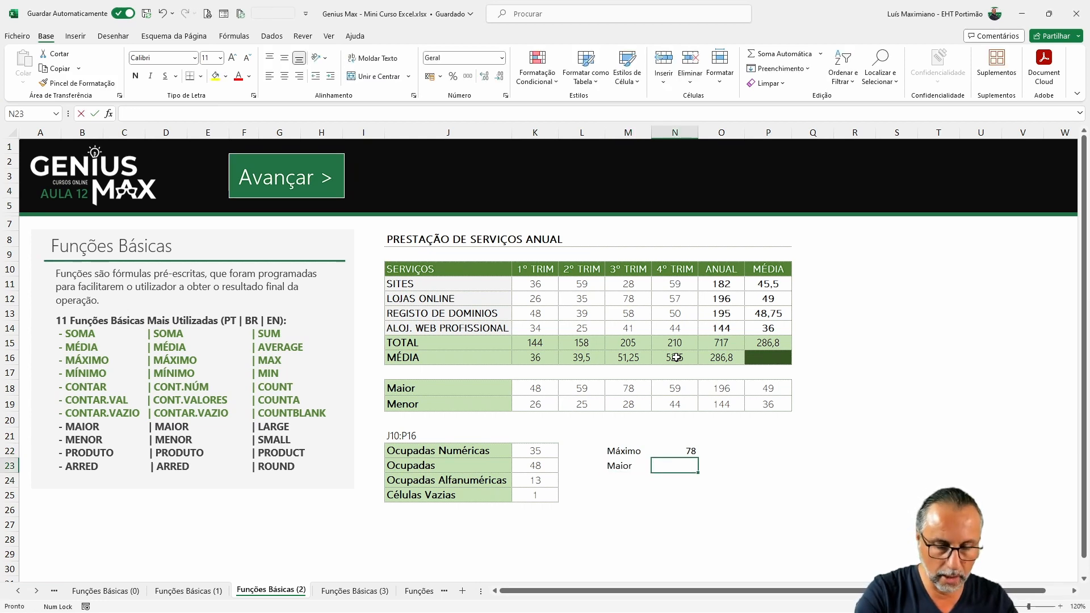
text(=maior()
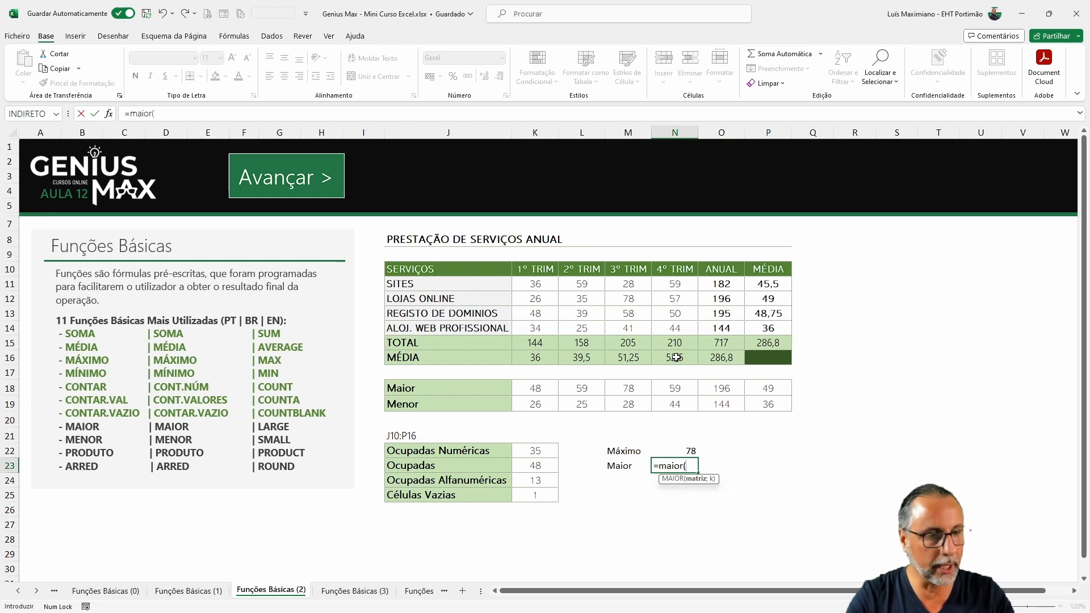
drag(535, 283, 663, 328)
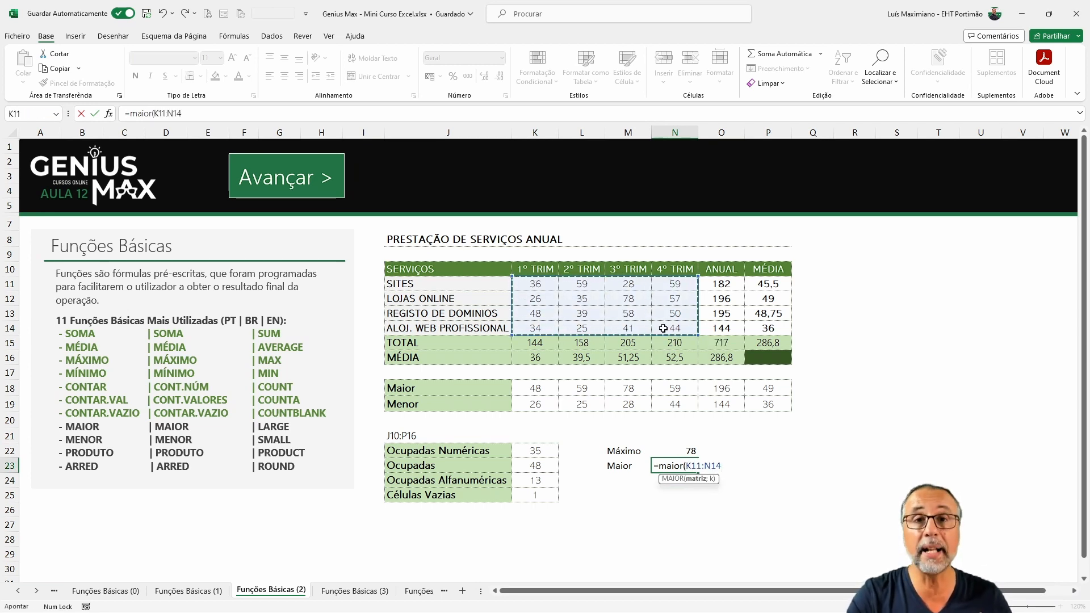
key(Return)
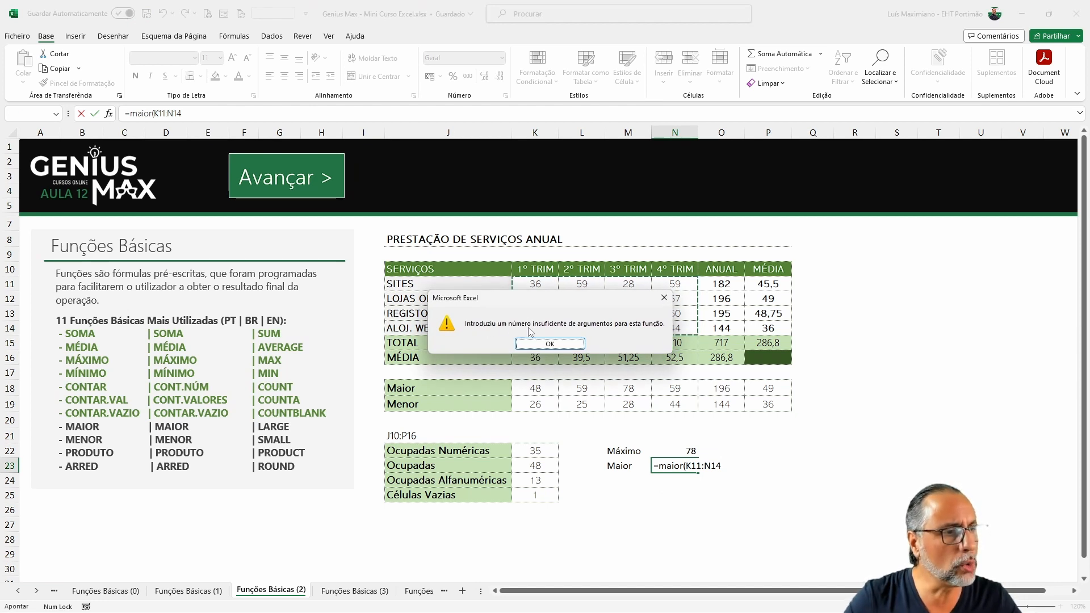
click(584, 344)
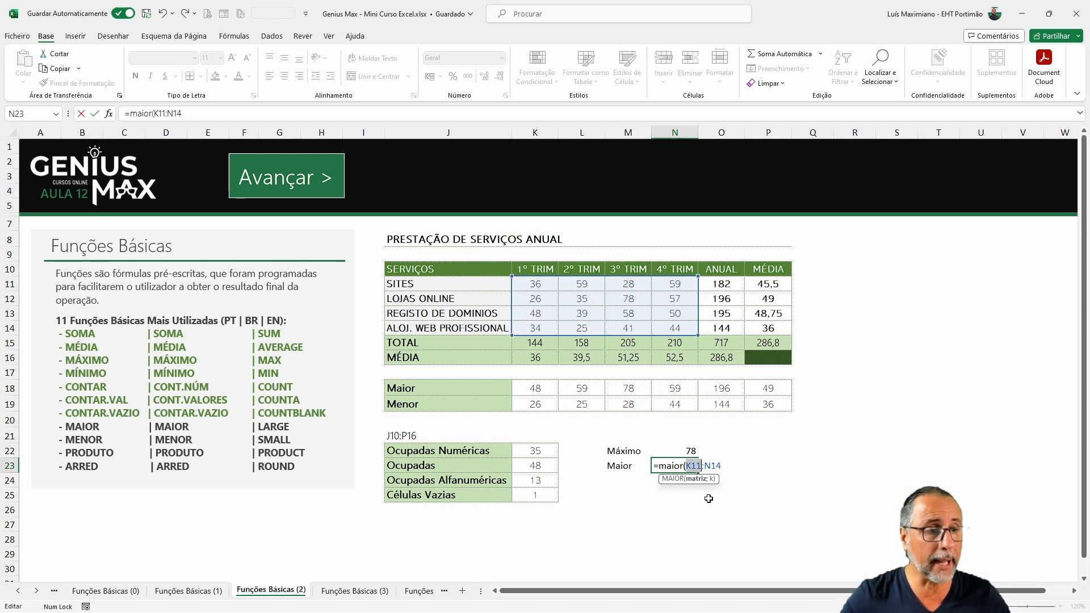
click(722, 466)
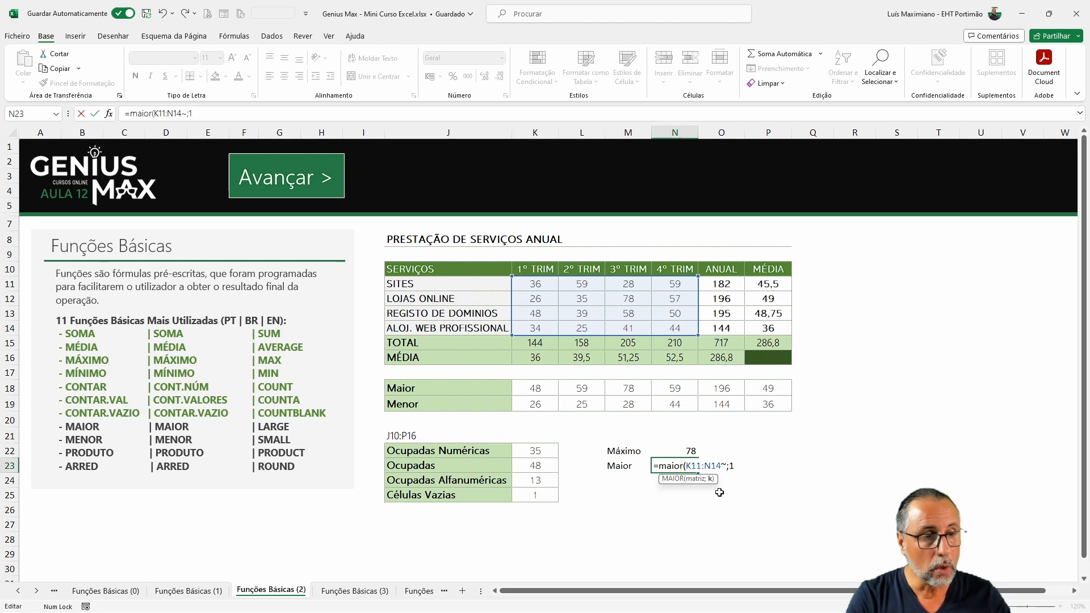
key(BackSpace)
key(BackSpace)
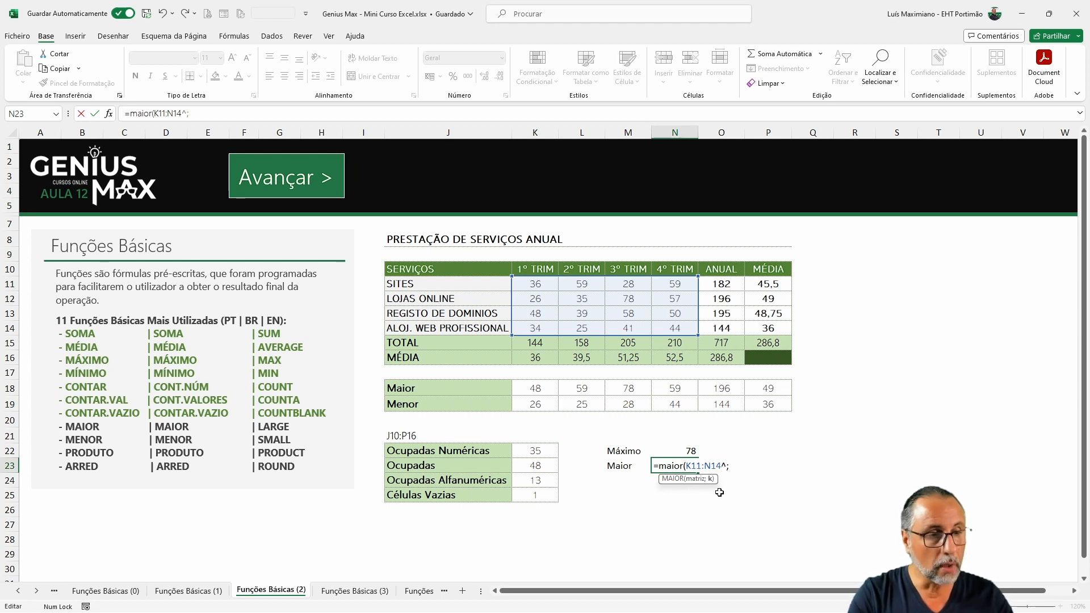
text(;1)
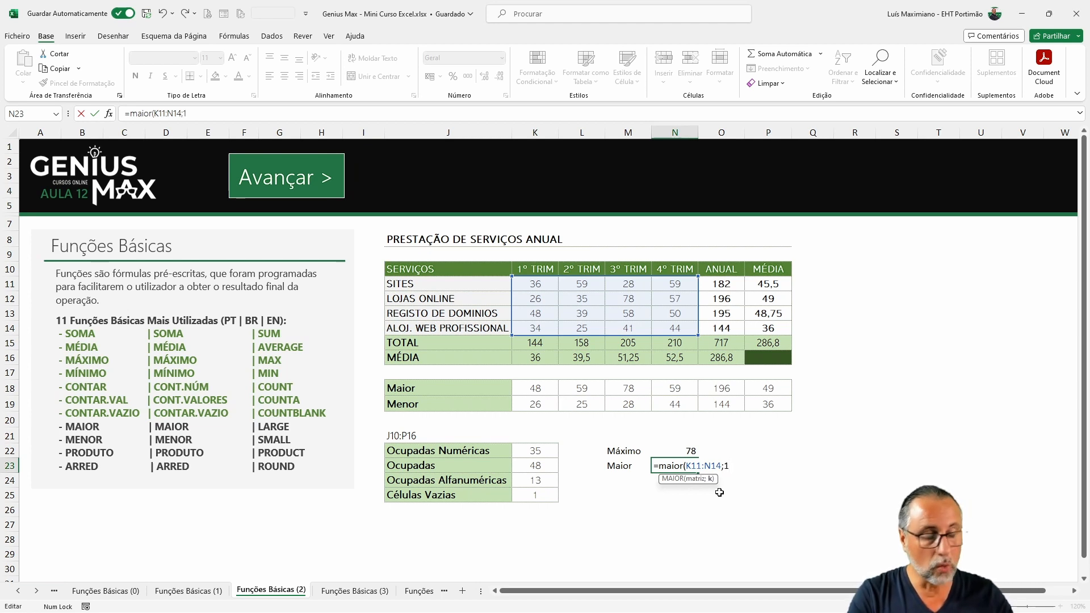
text())
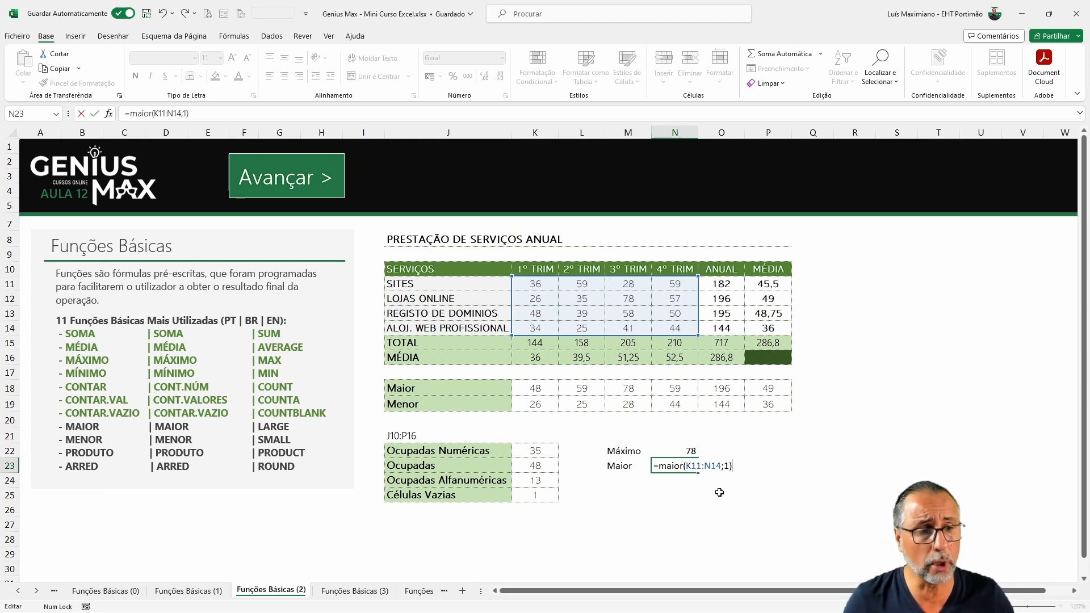
key(Return)
Step: Change the k argument of the MAIOR formula in N23 to 2
key(Up)
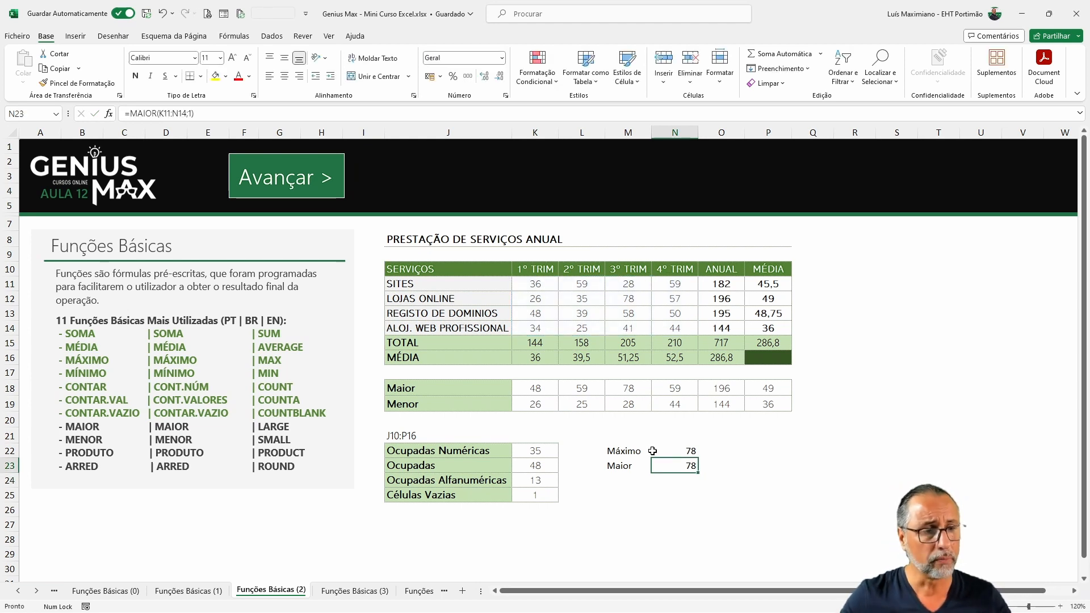
double_click(675, 465)
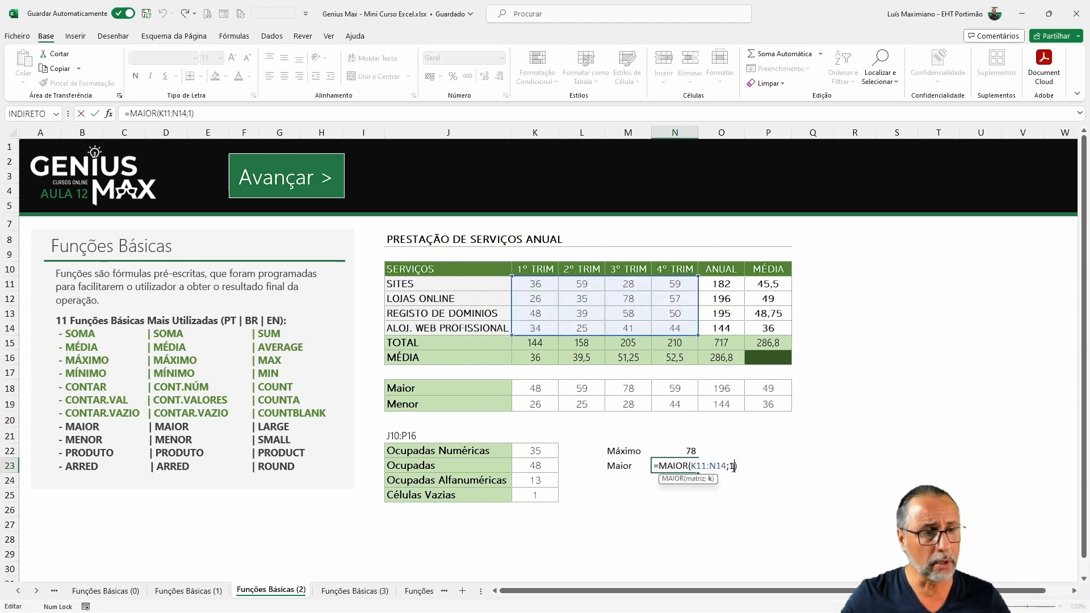
text(2)
key(Return)
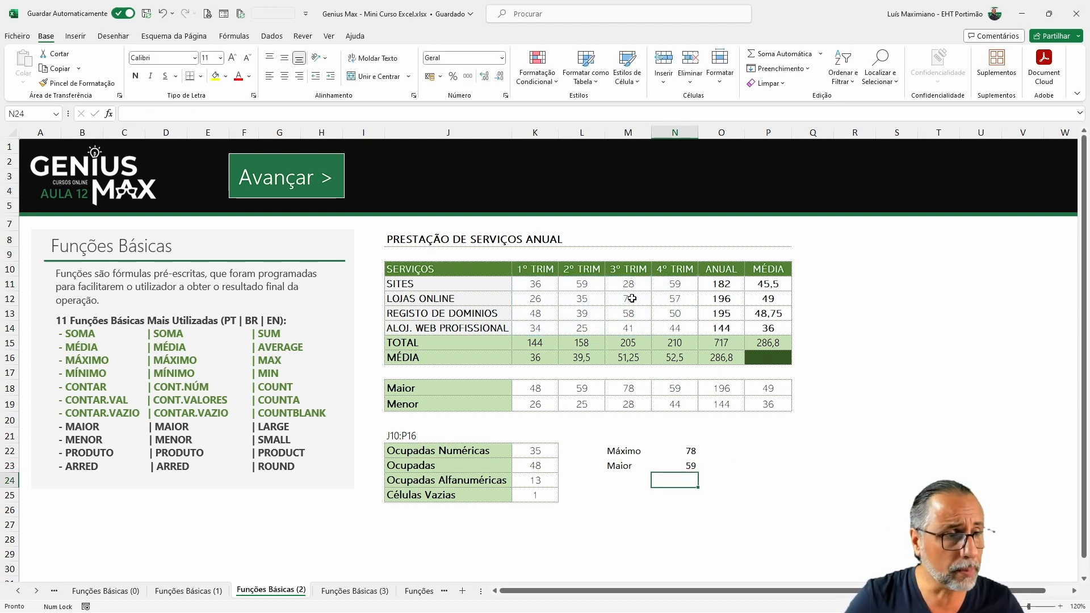
Step: Inspect the data cell values and the MÁXIMO and MAIOR formulas in N22 and N23
click(582, 284)
click(671, 284)
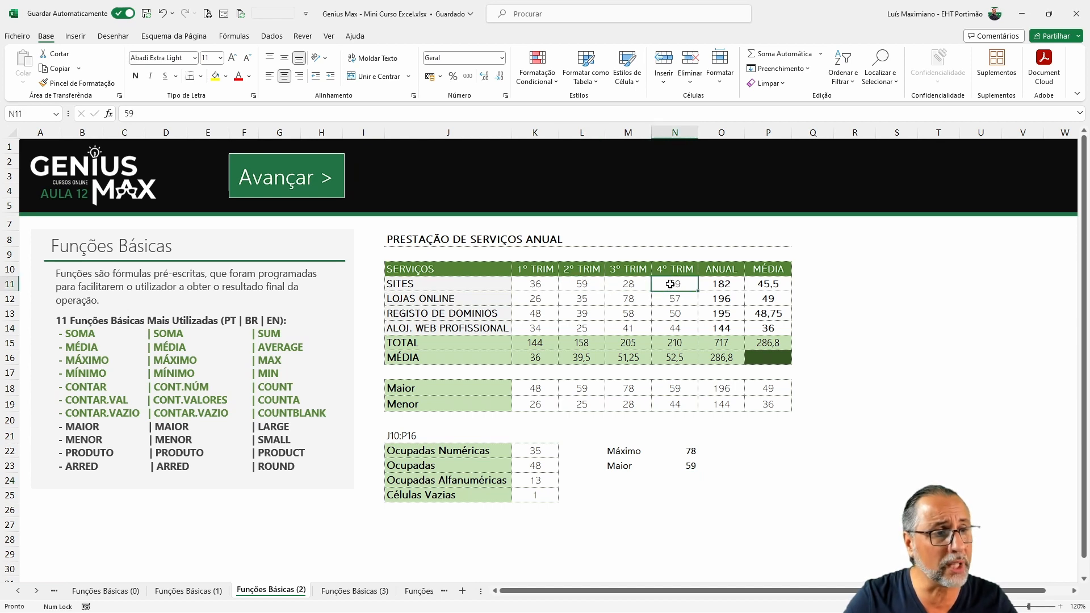
click(628, 301)
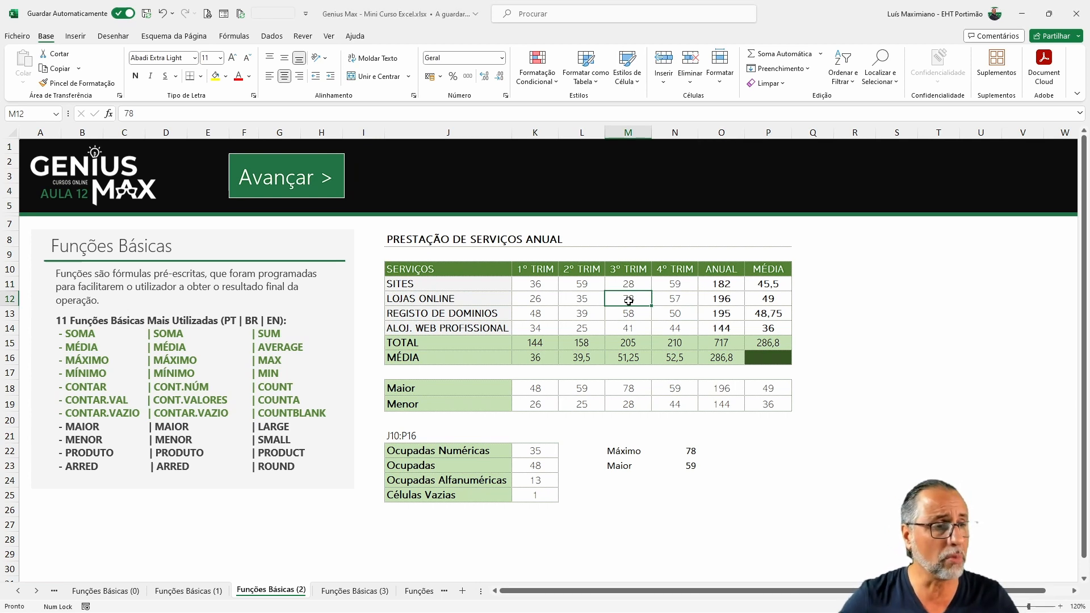
click(730, 452)
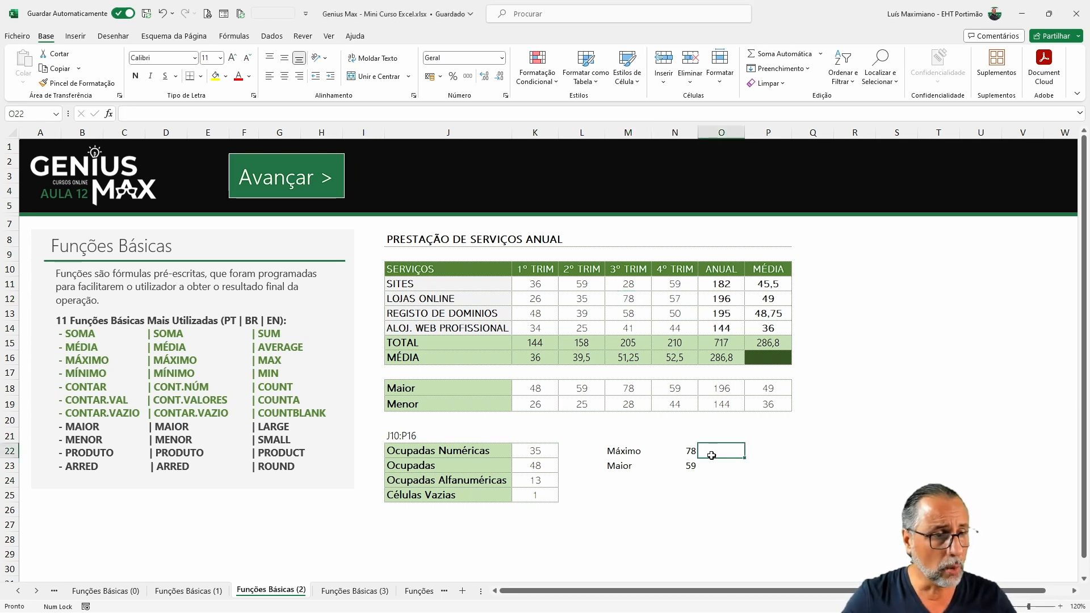
key(Right)
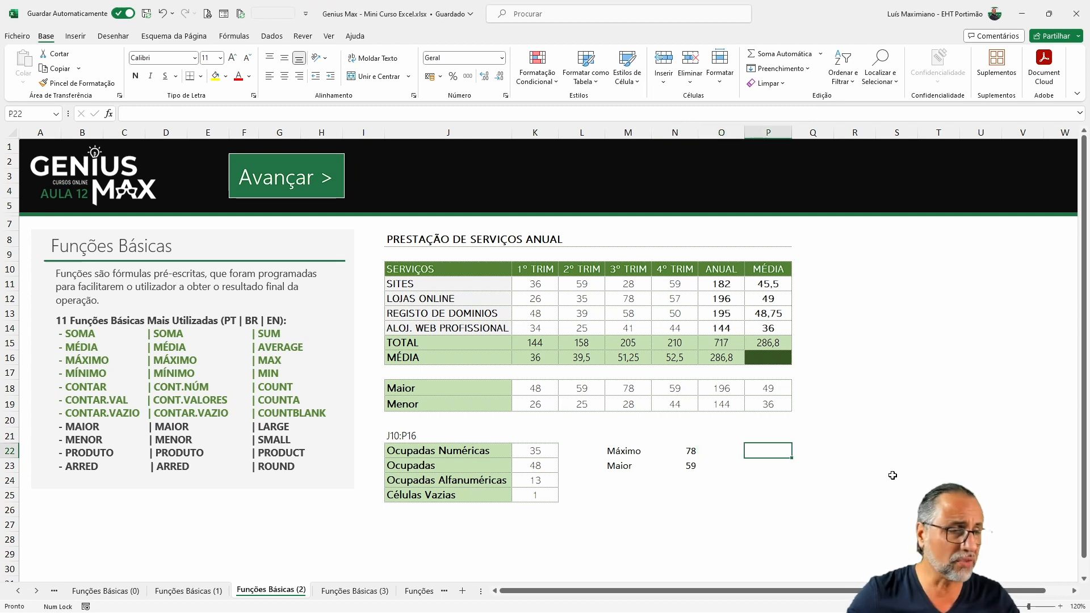
double_click(685, 451)
key(Escape)
double_click(653, 452)
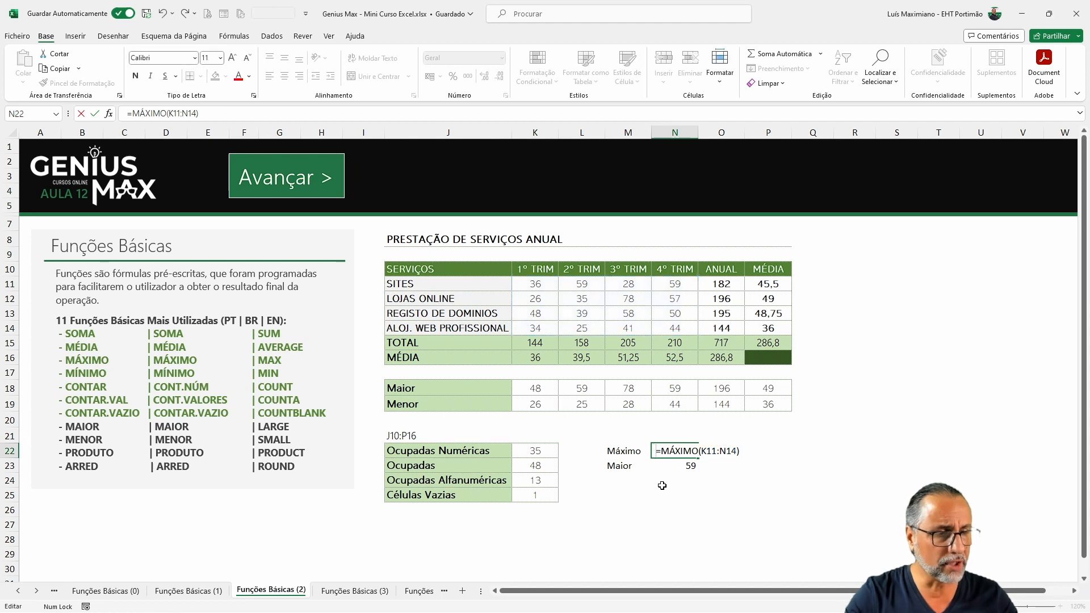
key(Escape)
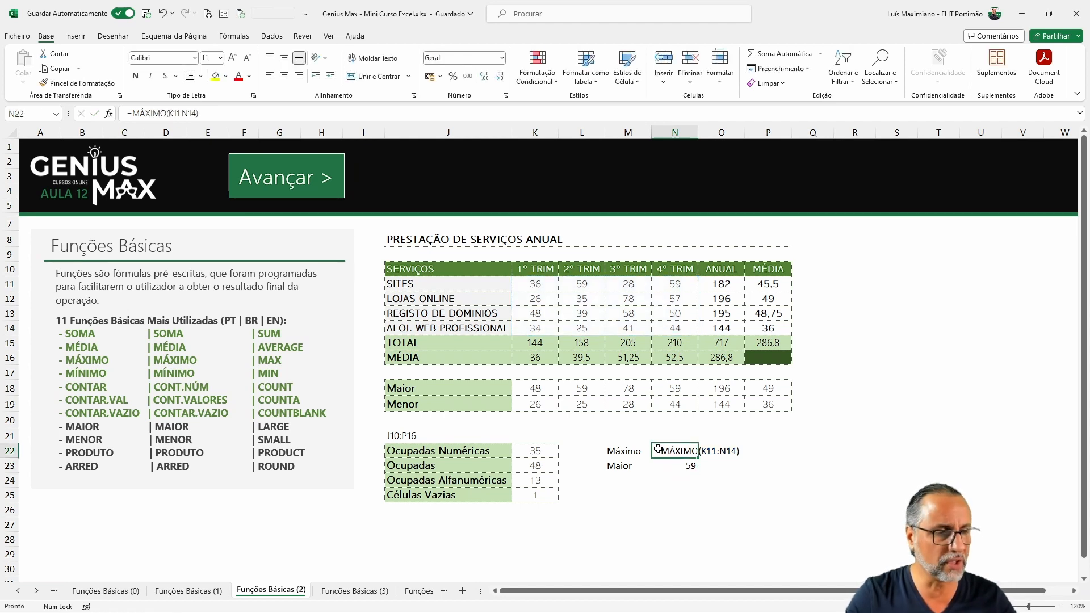
double_click(655, 457)
key(Return)
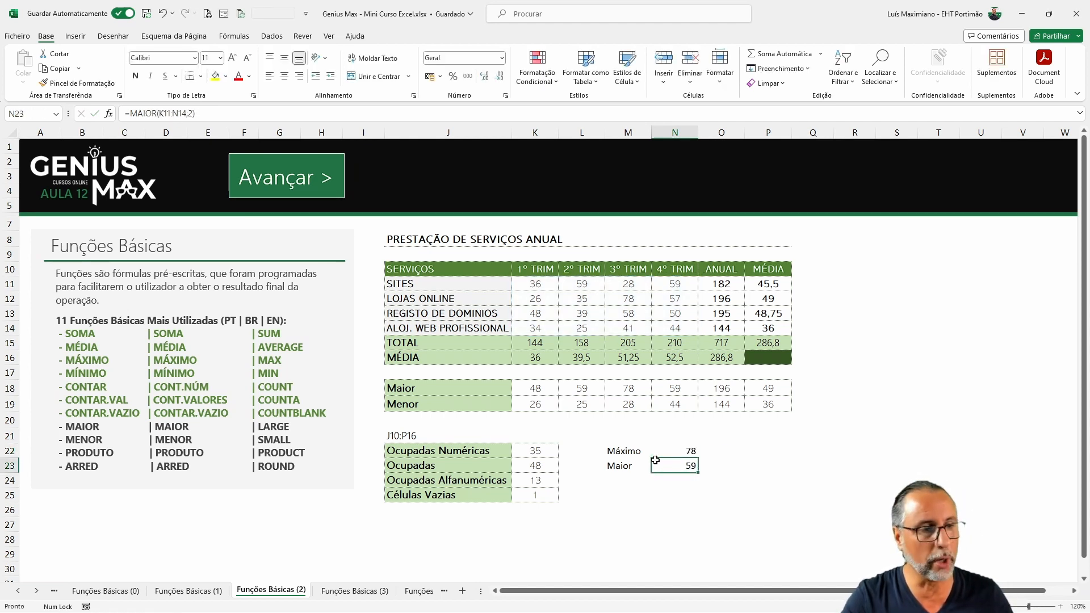
Step: Enter =FÓRMULA.TEXTO(N22) in O22 to display the MÁXIMO formula as text
click(719, 452)
text(=f)
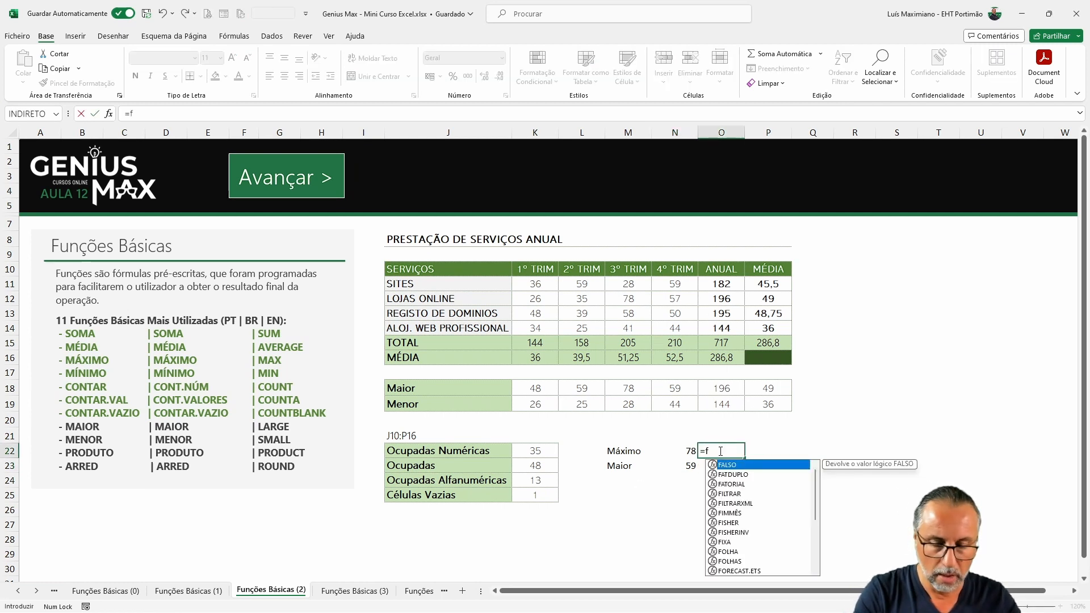
text(ór)
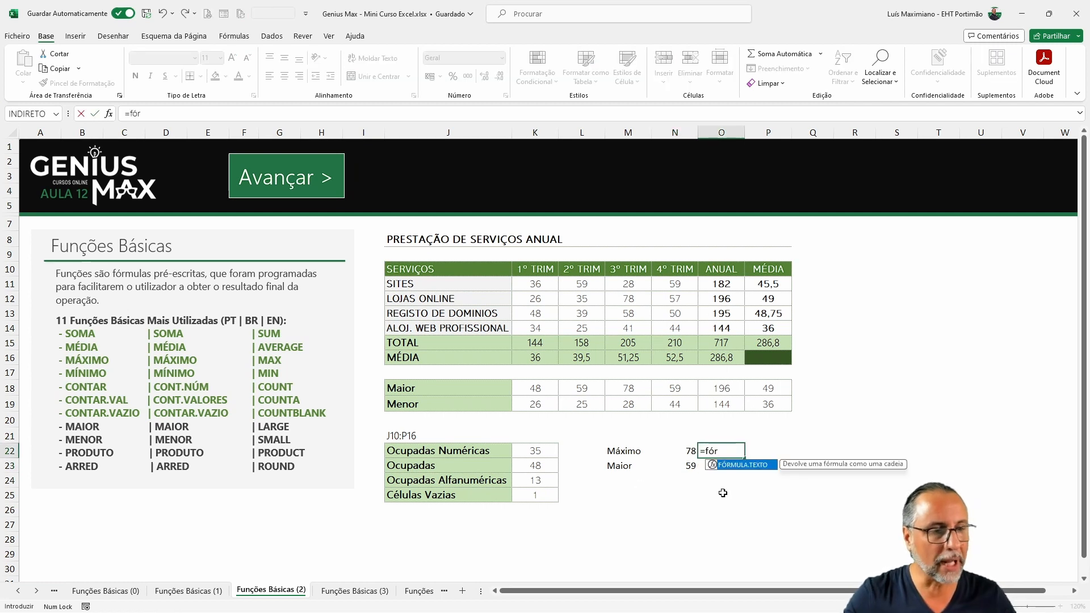
double_click(753, 467)
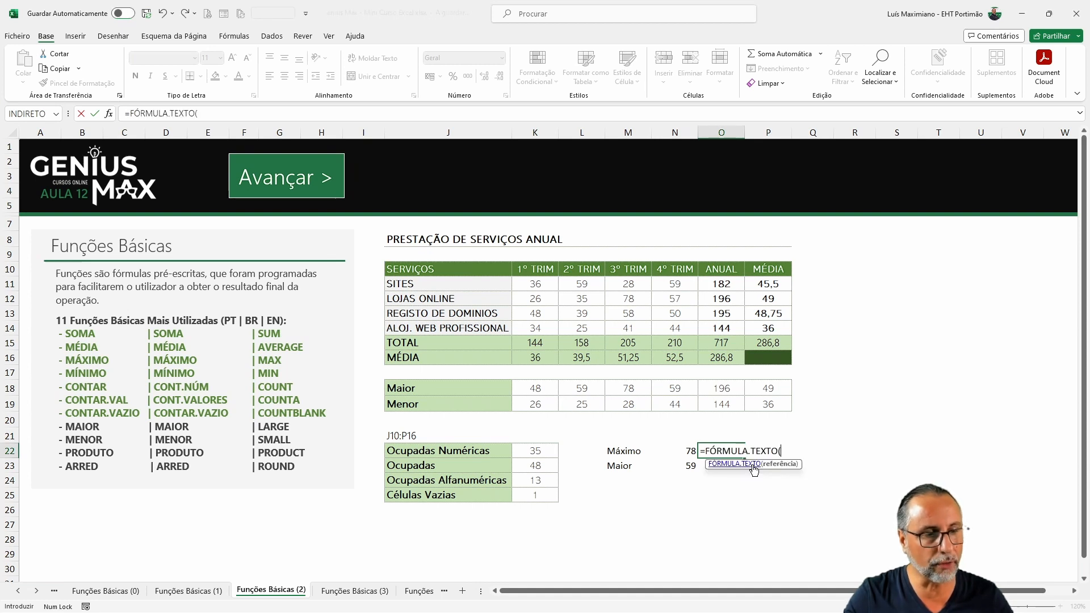
click(681, 451)
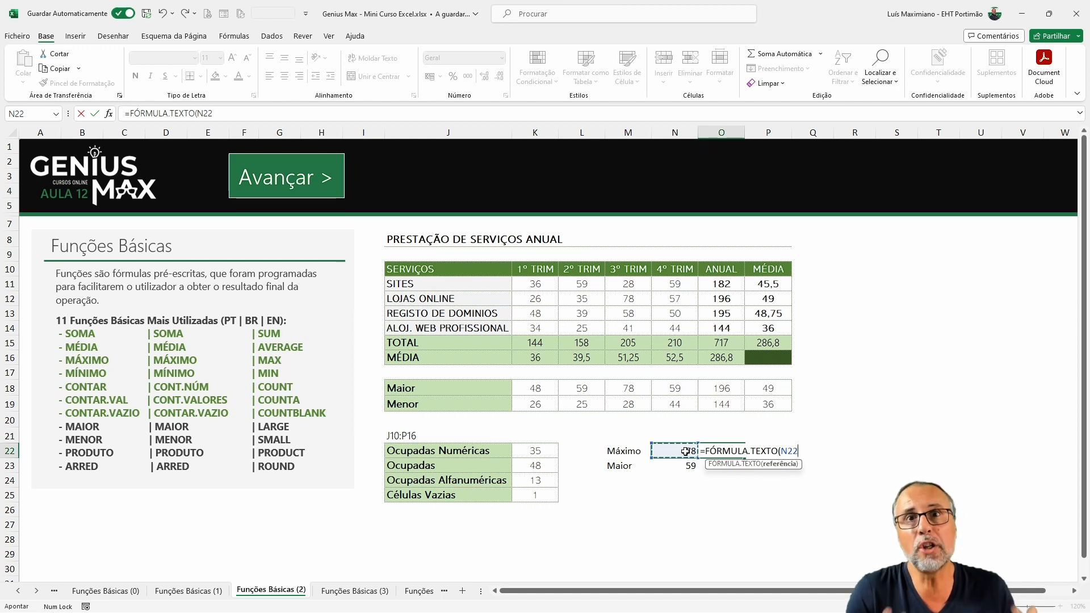
key(Return)
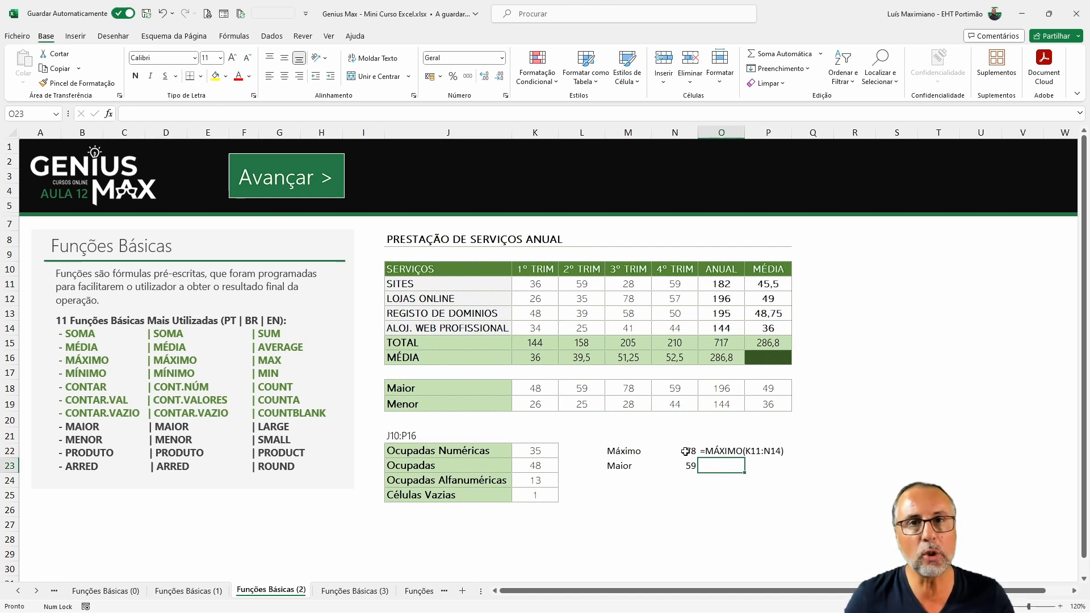
Step: Show the MAIOR formula in N23 as text by prefixing it with an apostrophe, then remove the apostrophe again
click(680, 450)
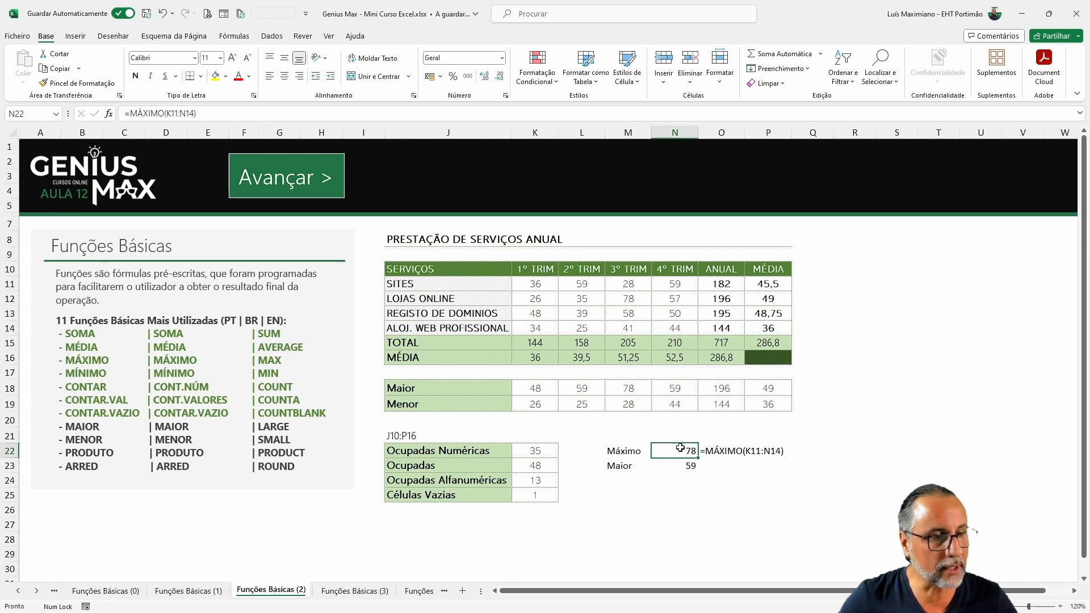
click(721, 450)
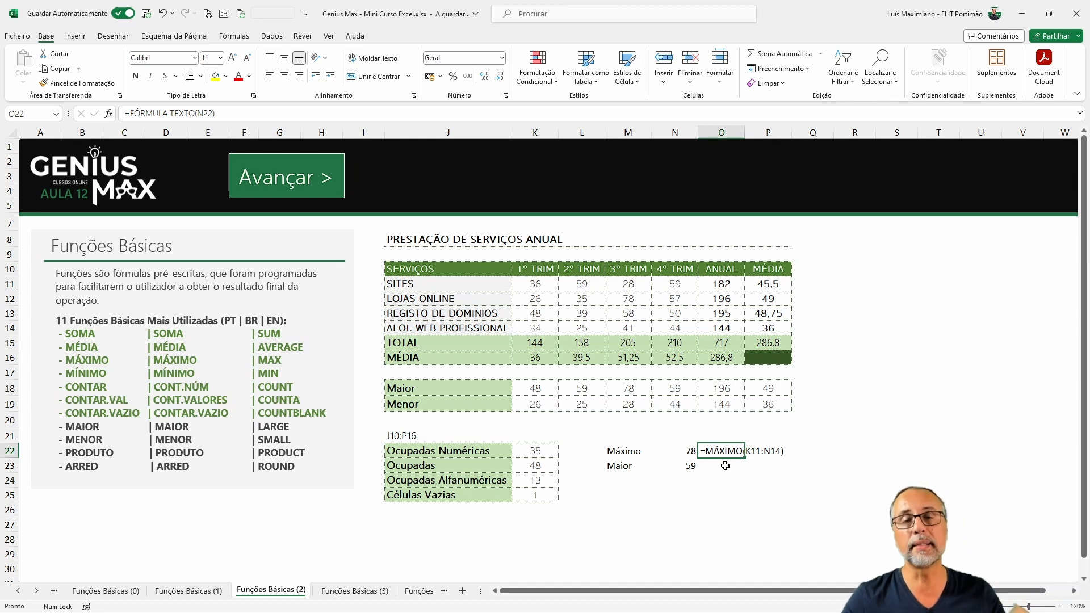
double_click(657, 468)
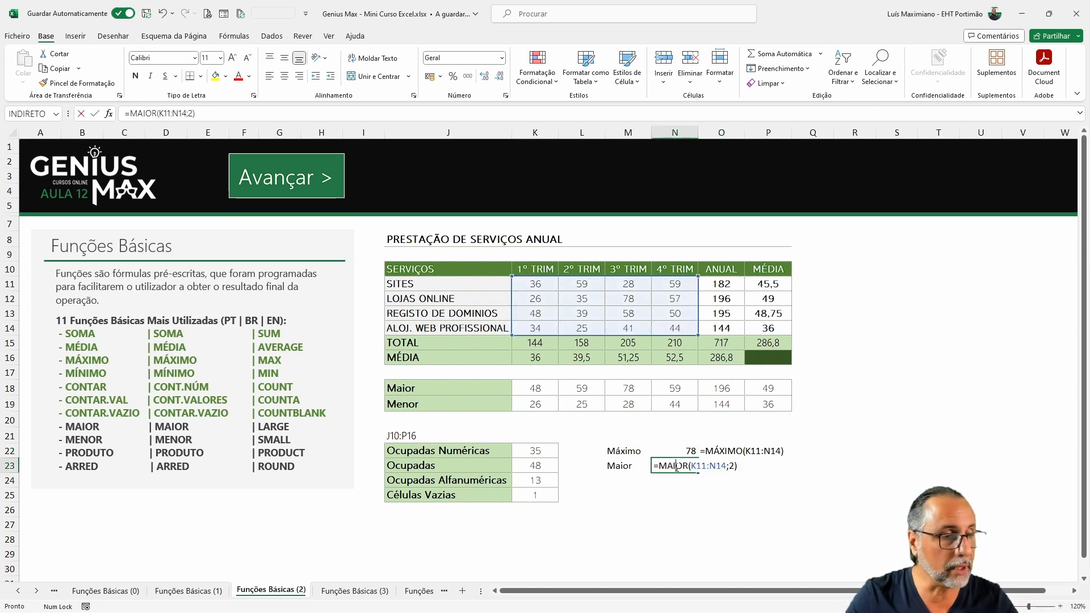
key(Home)
text(')
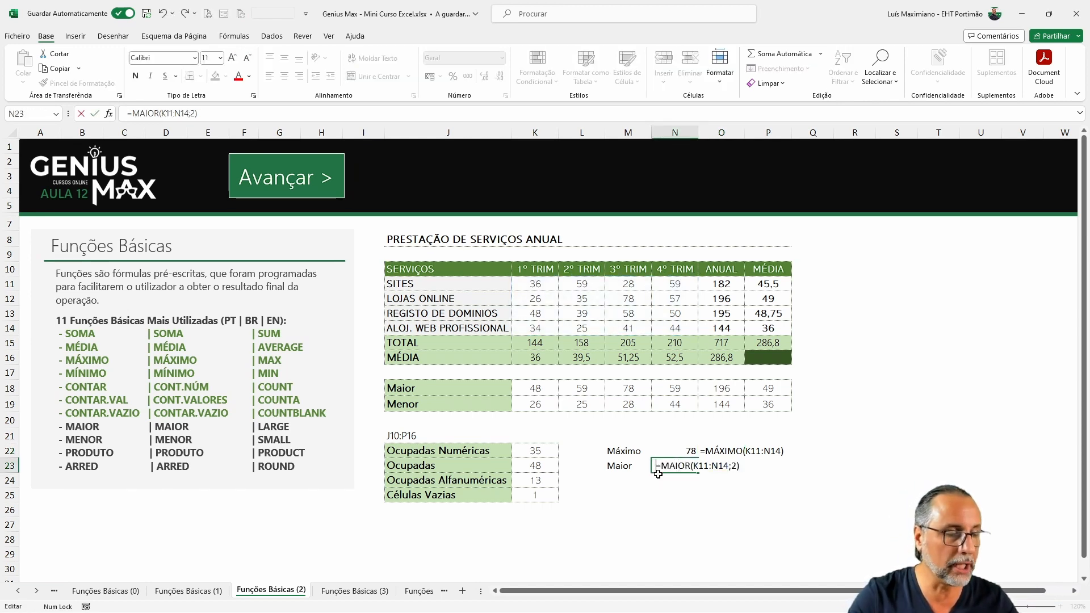
key(ctrl+Return)
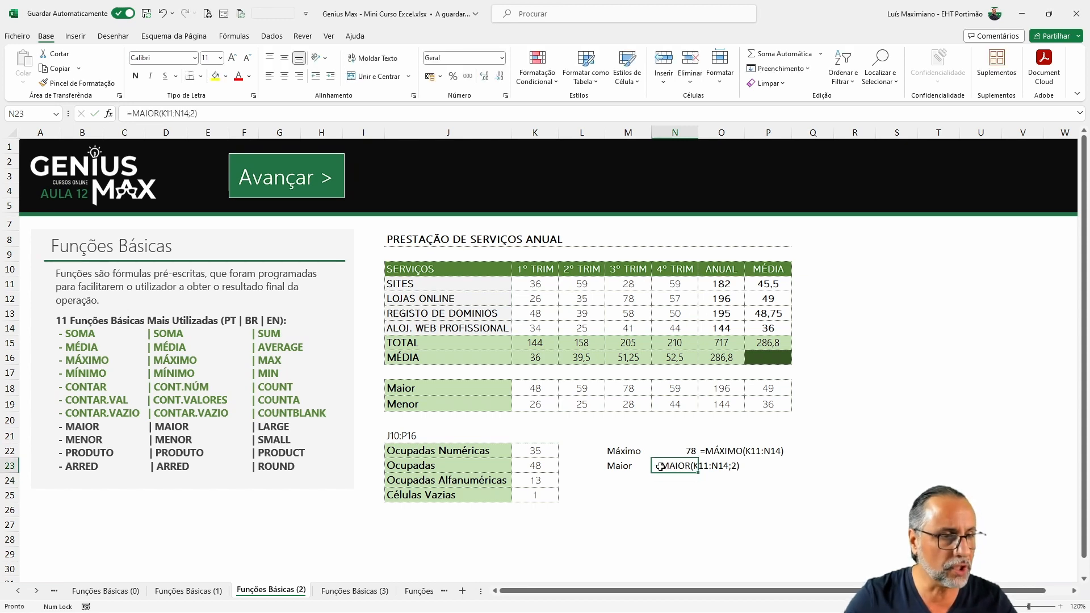
key(F2)
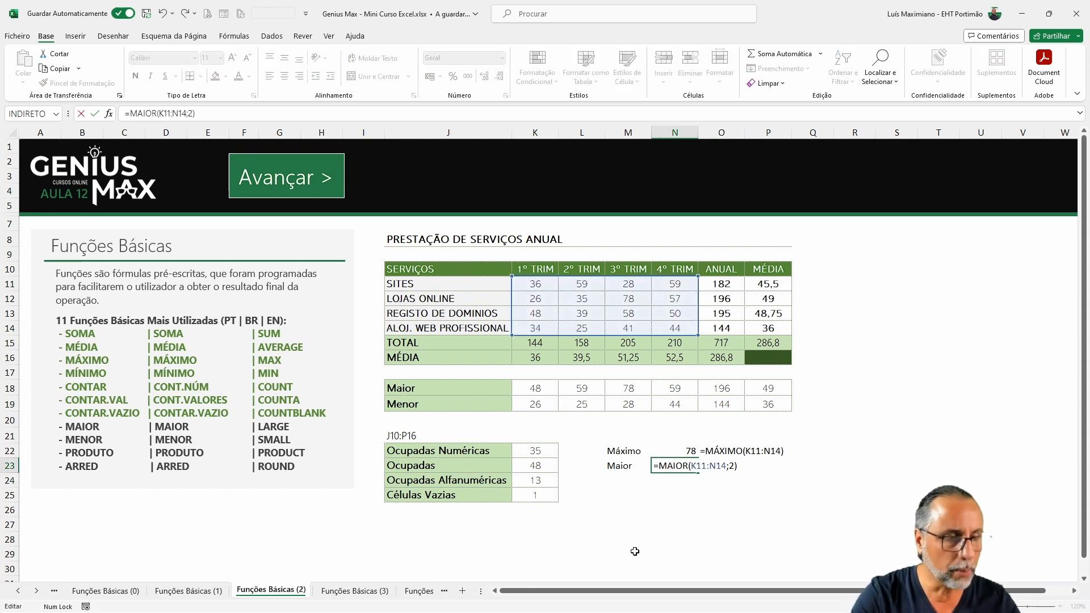
key(Home)
text(')
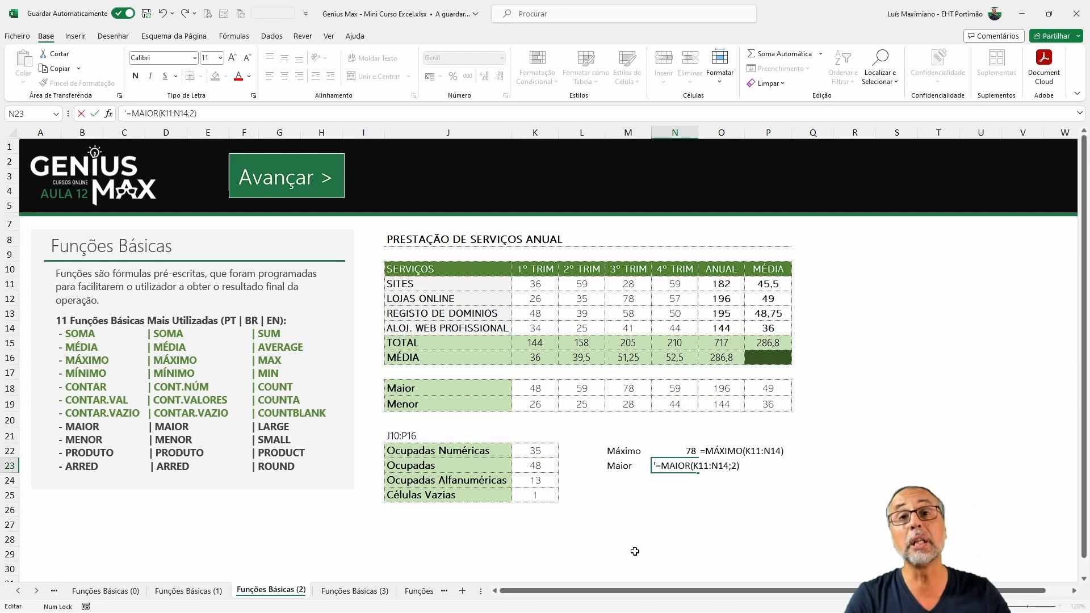
key(Return)
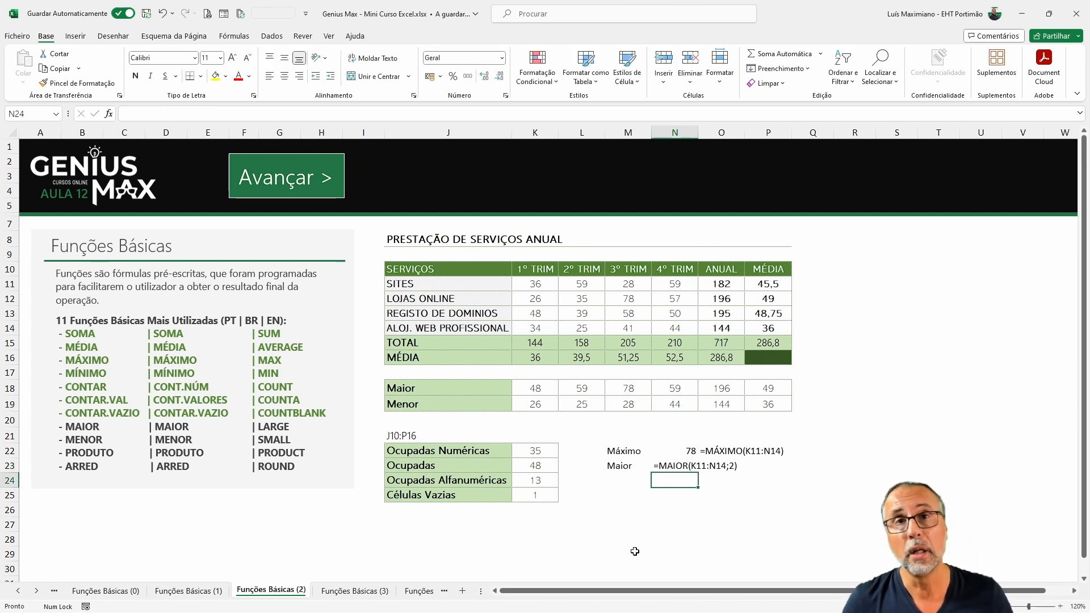
double_click(658, 467)
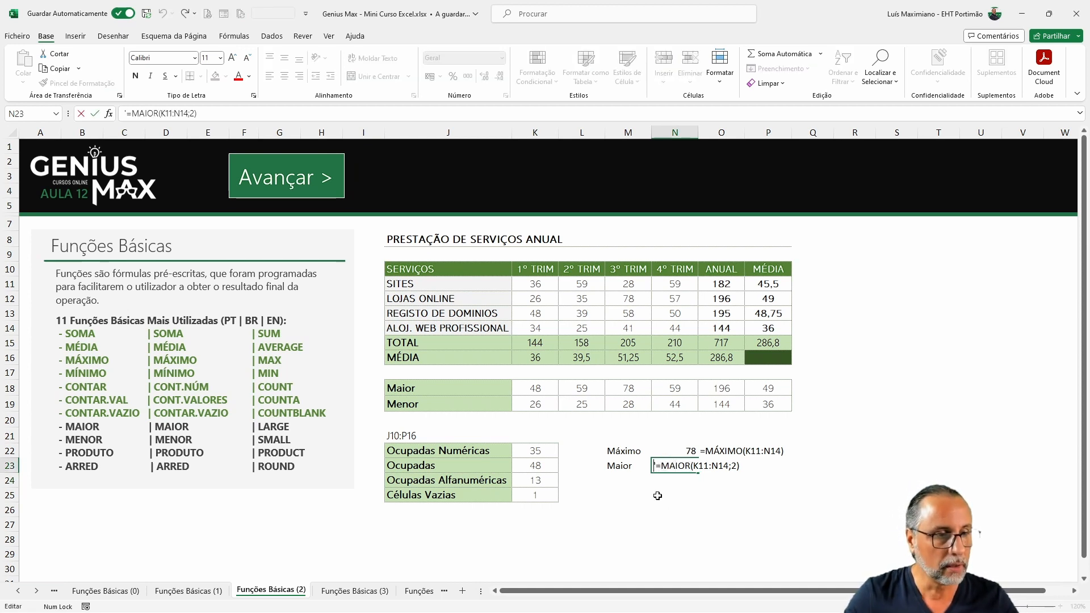
key(Delete)
key(Return)
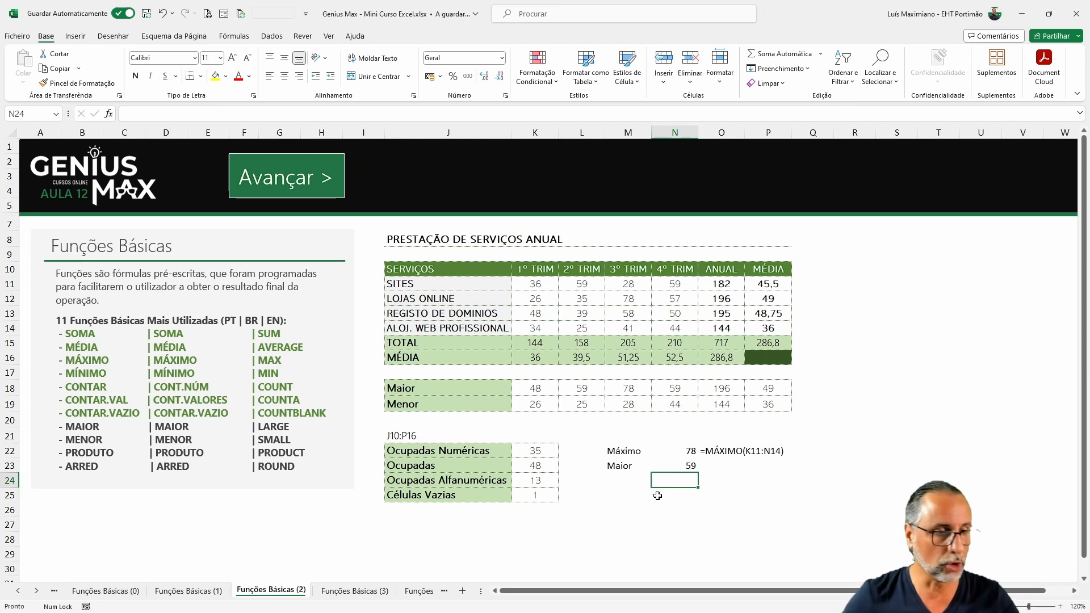
Step: Copy the FÓRMULA.TEXTO formula from O22 down to O23
click(718, 452)
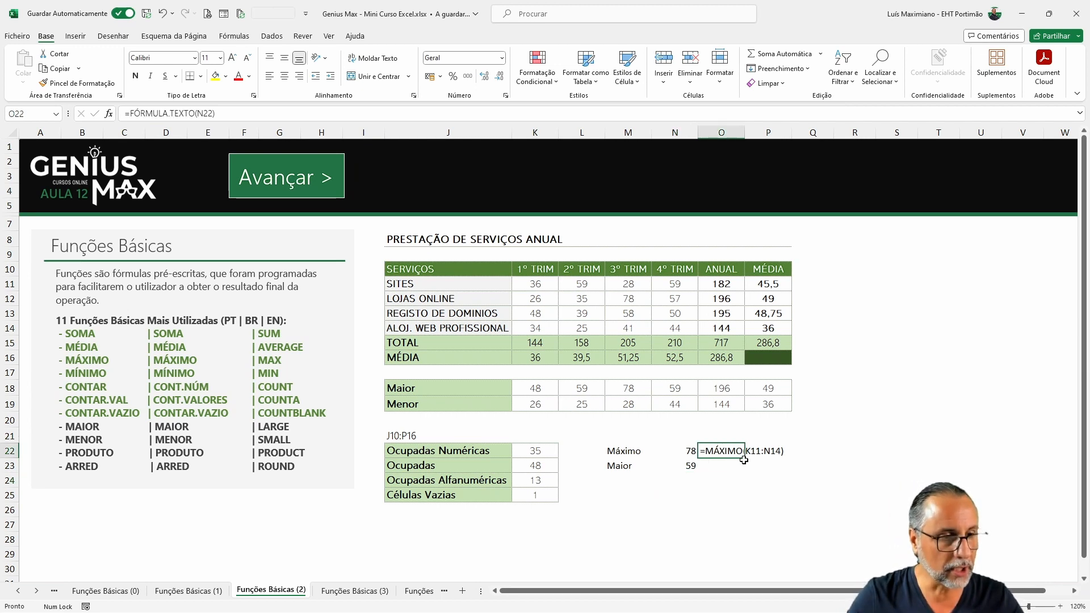
drag(744, 458, 739, 471)
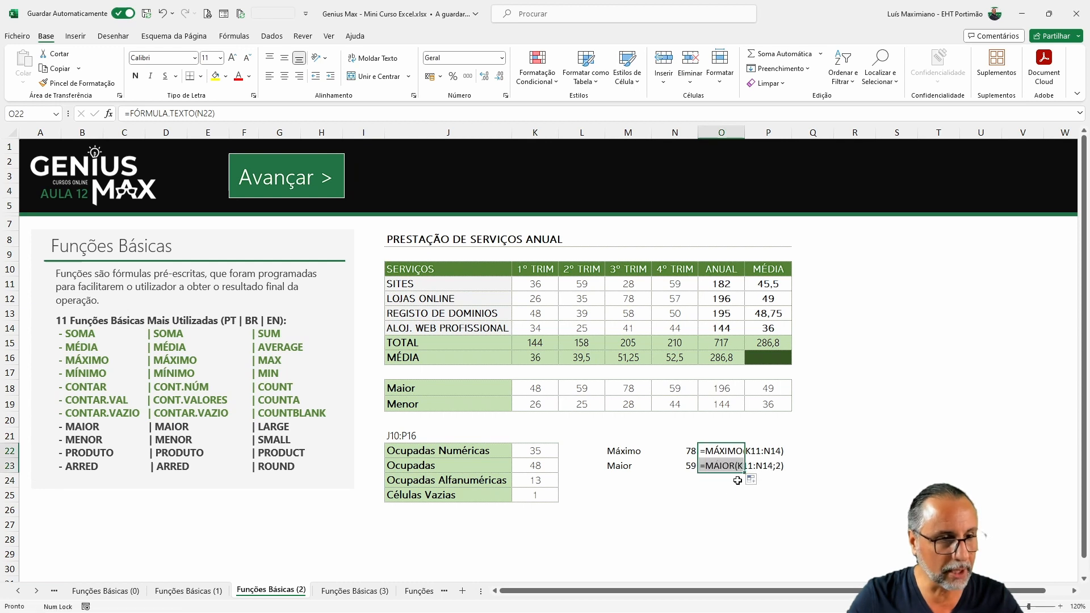
click(728, 491)
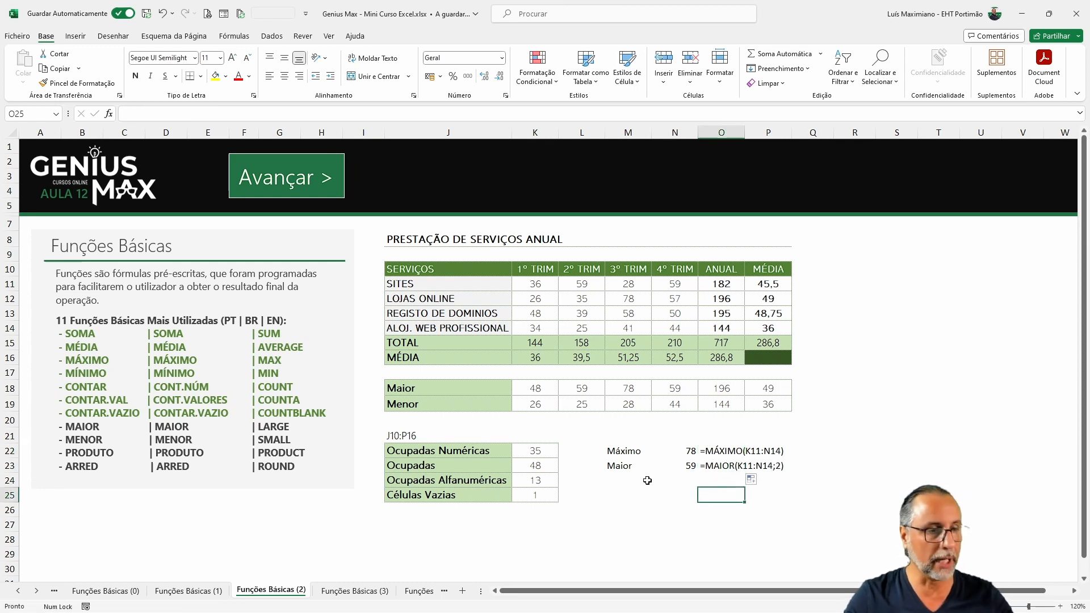
Step: Label M24 as 3º Maior and enter =MAIOR(K11:N14;3) in N24
click(616, 479)
text(3º Maio)
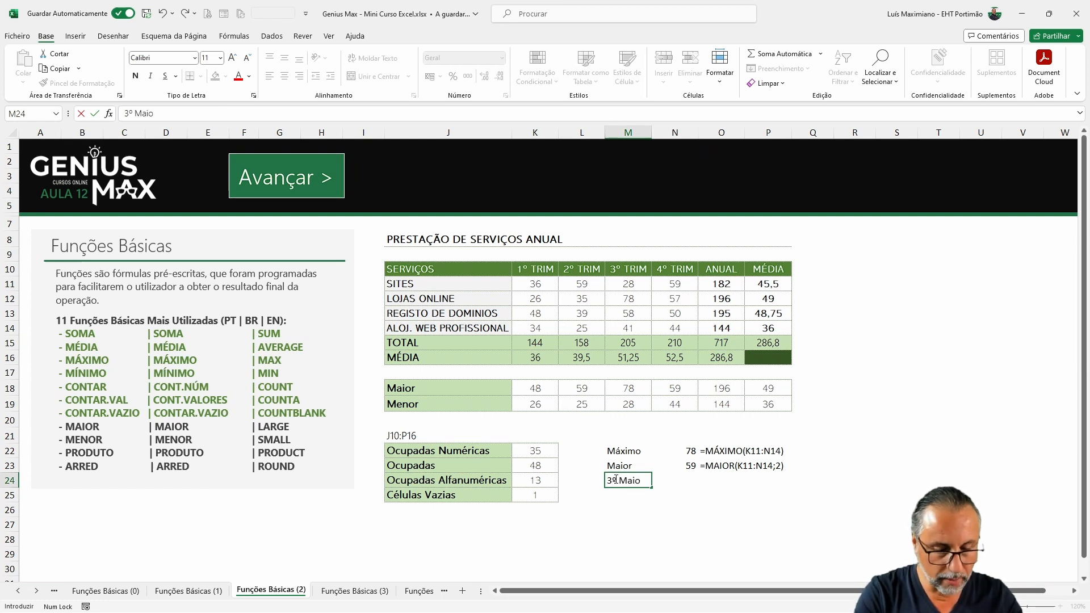
text(r)
key(Tab)
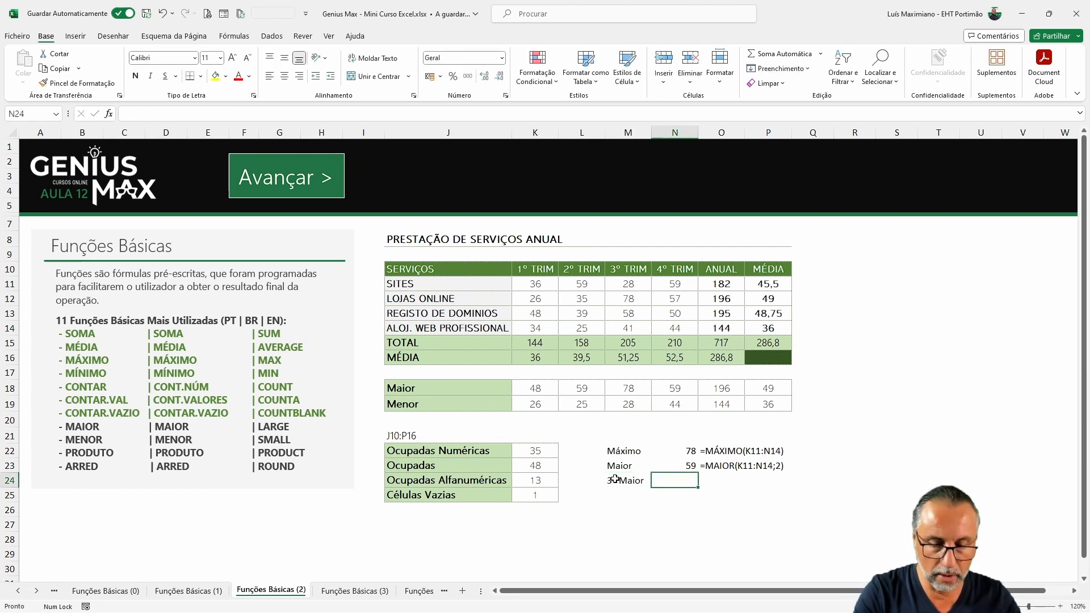
text(=maior()
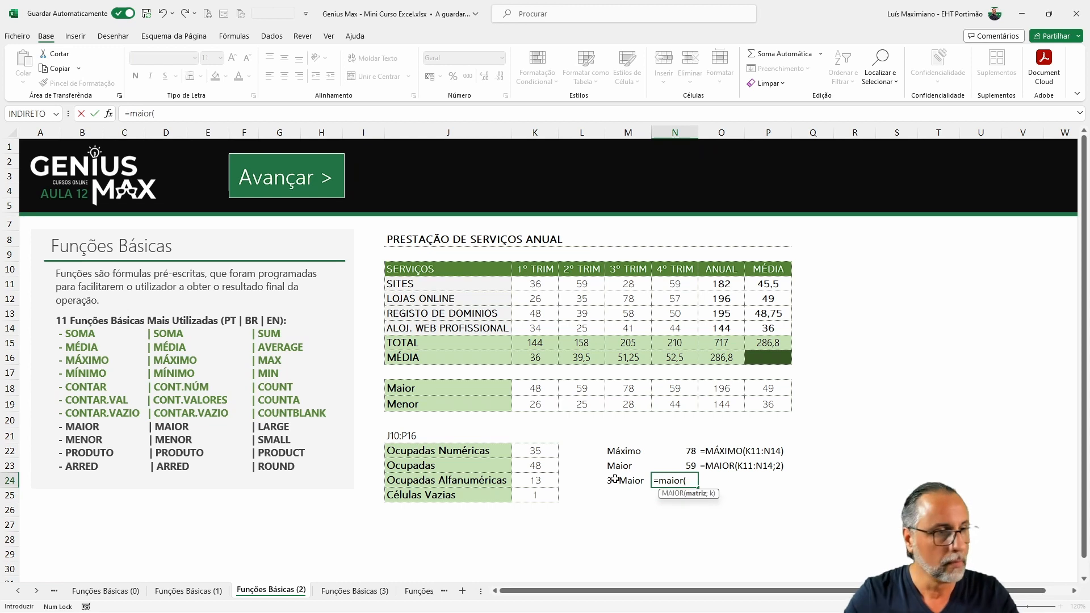
drag(533, 285, 665, 326)
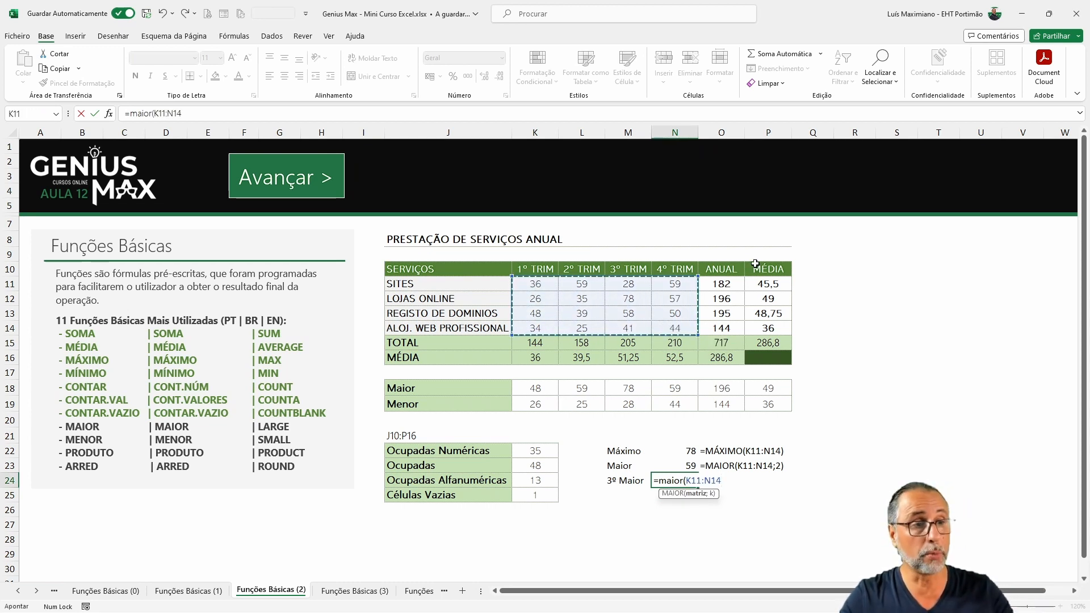
text(;3))
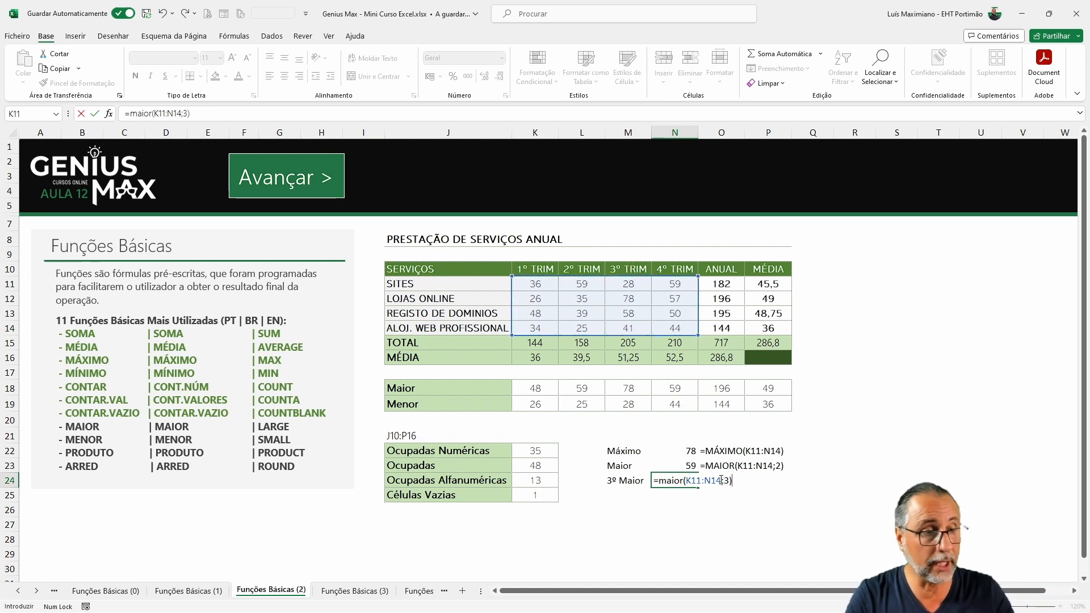
key(Return)
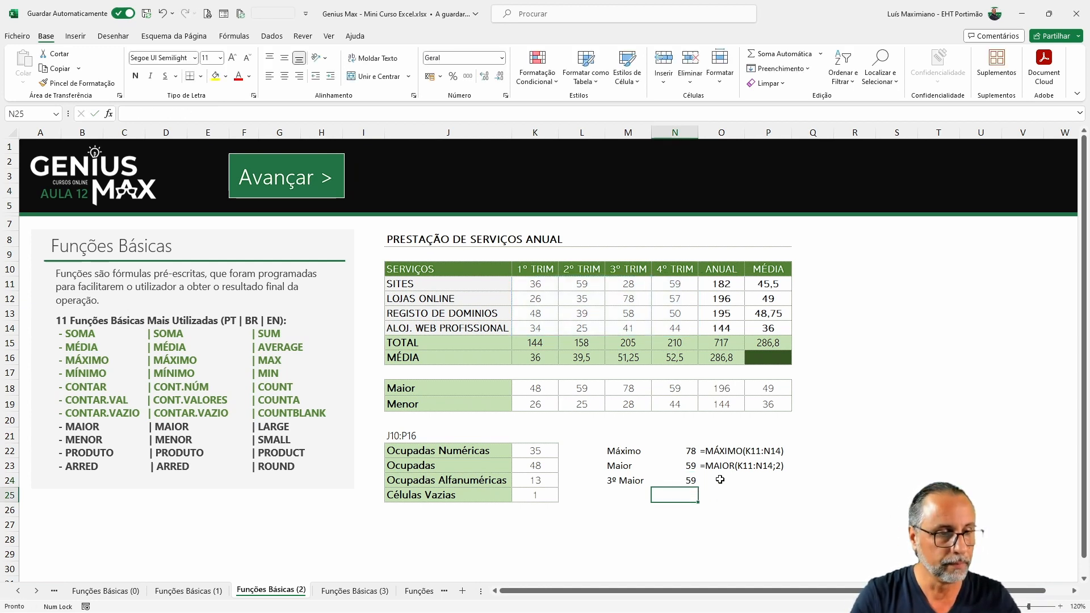
Step: Relabel M24 as 4º Maior and set the k argument of the MAIOR formula in N24 to 4
click(692, 481)
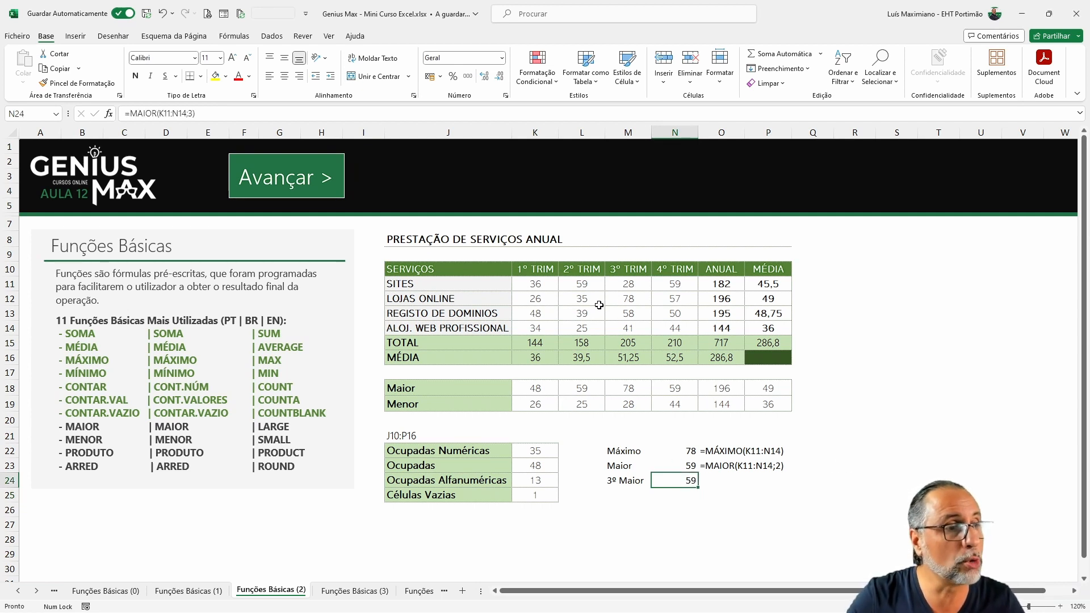
click(635, 299)
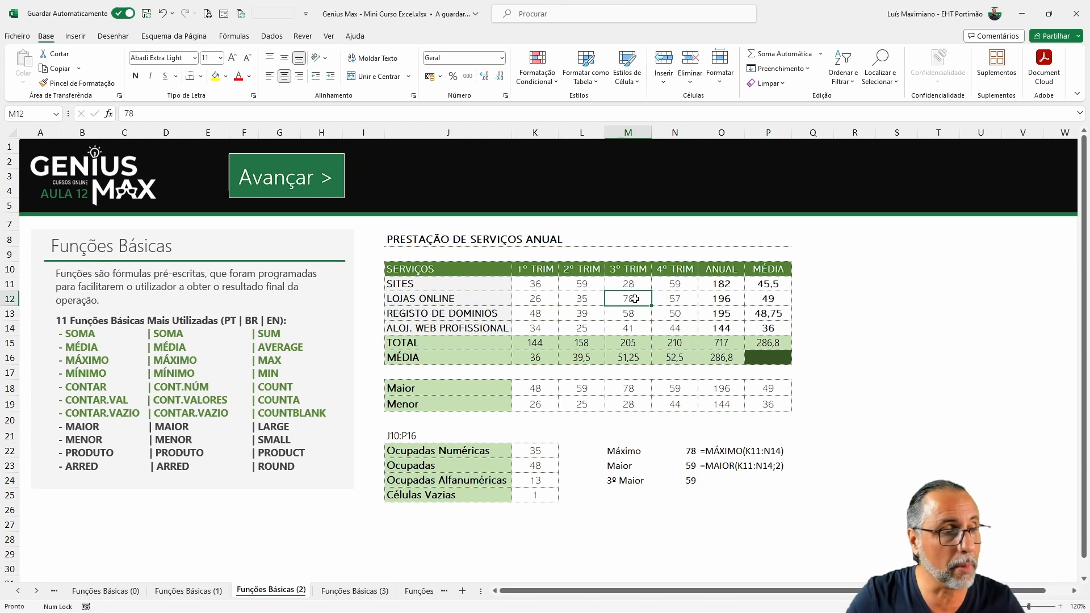
click(590, 284)
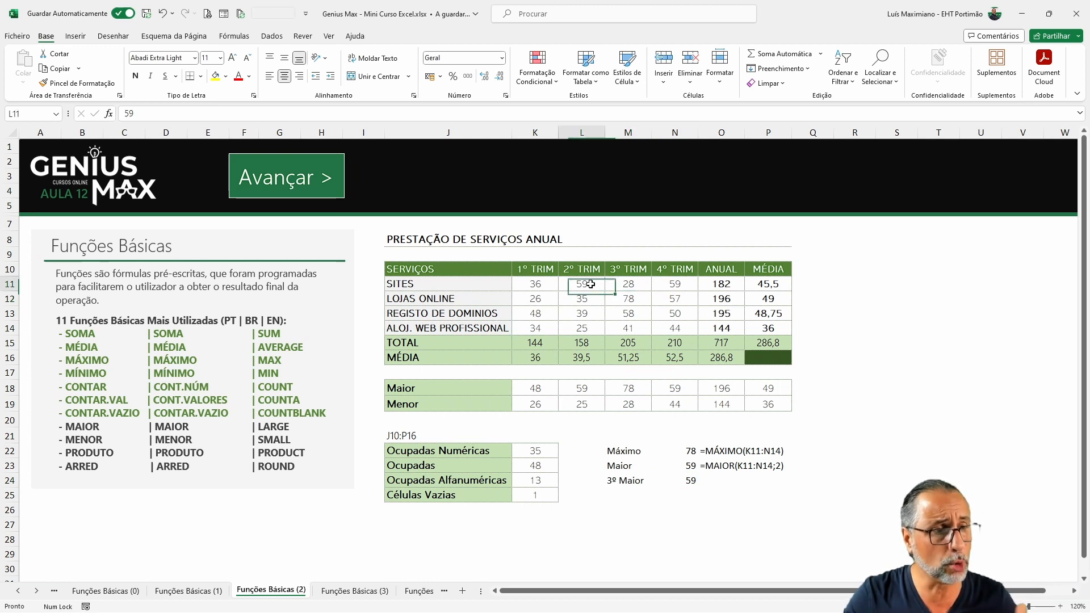
click(675, 283)
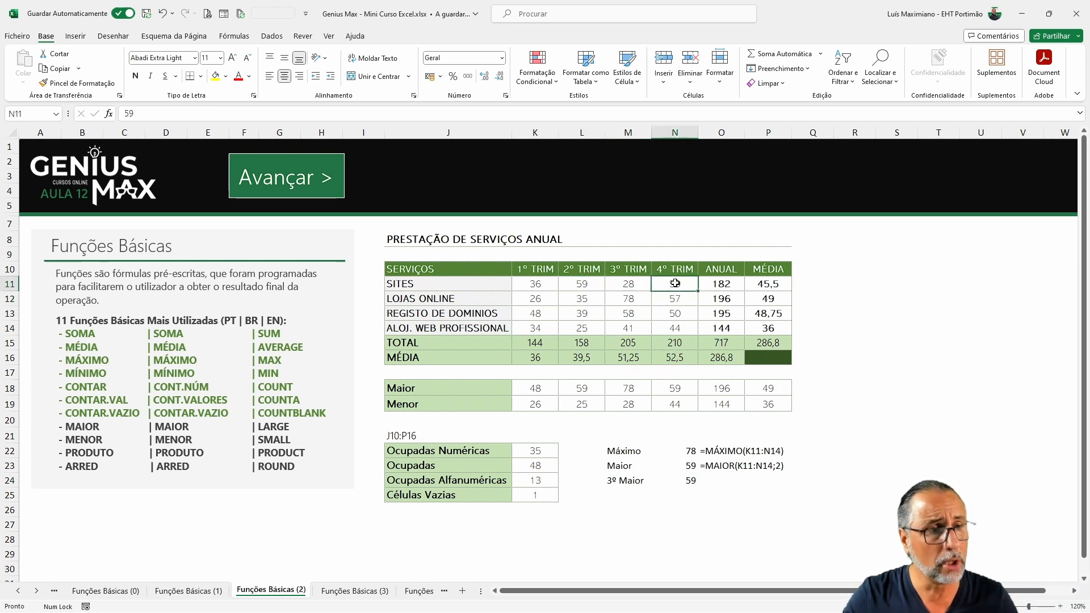
click(684, 478)
click(611, 480)
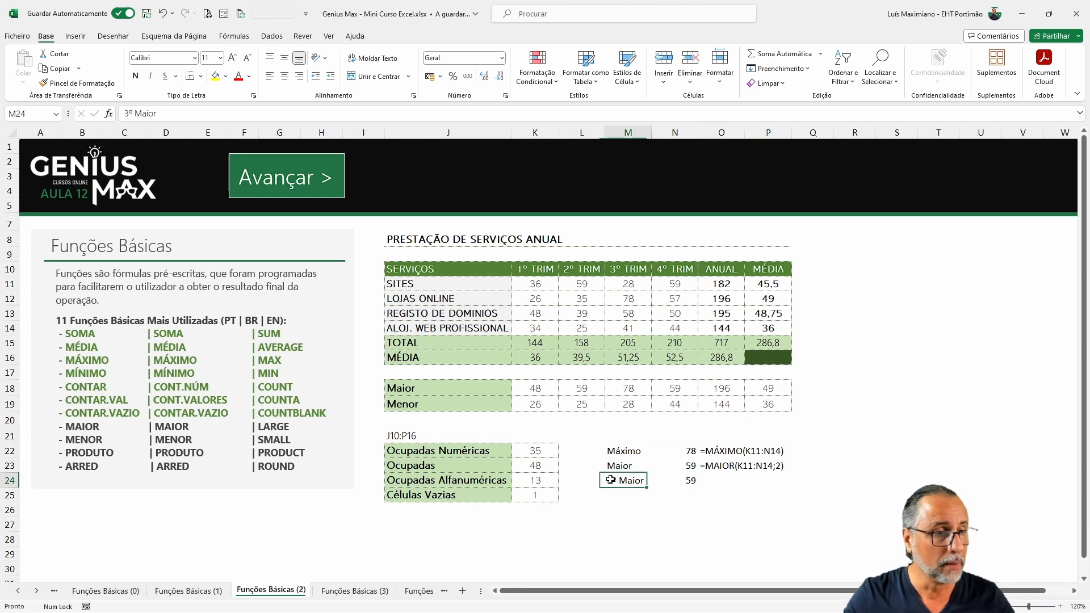
double_click(612, 482)
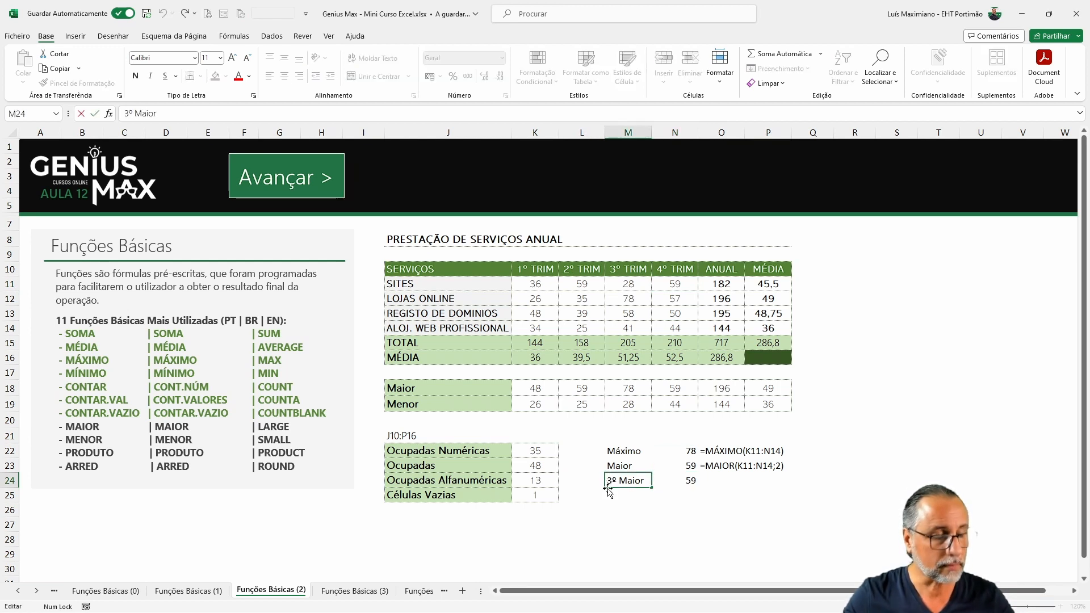
key(BackSpace)
text(4)
key(Return)
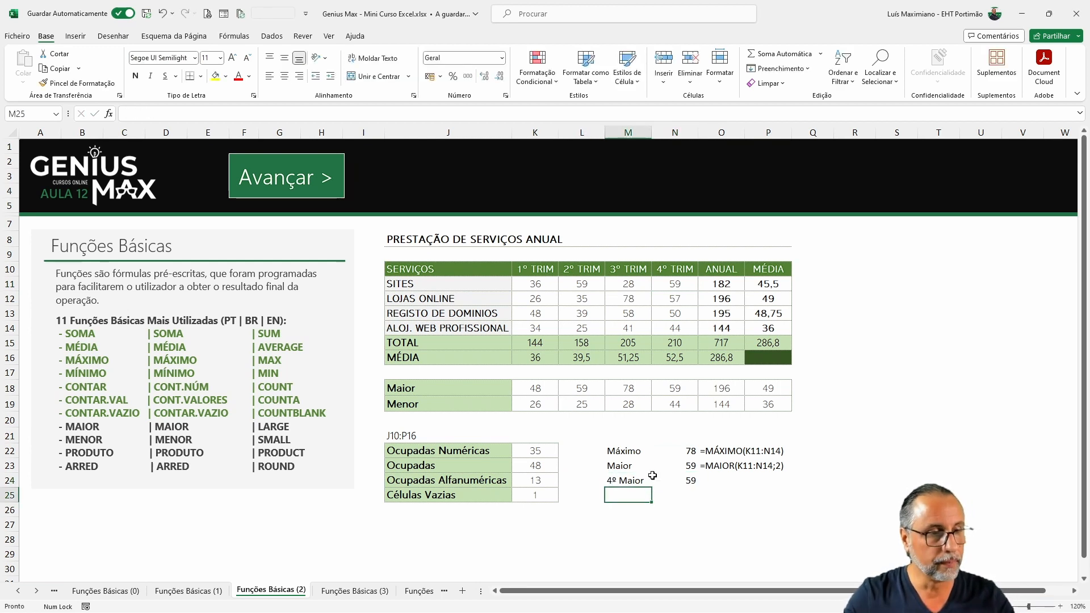
double_click(686, 479)
click(730, 481)
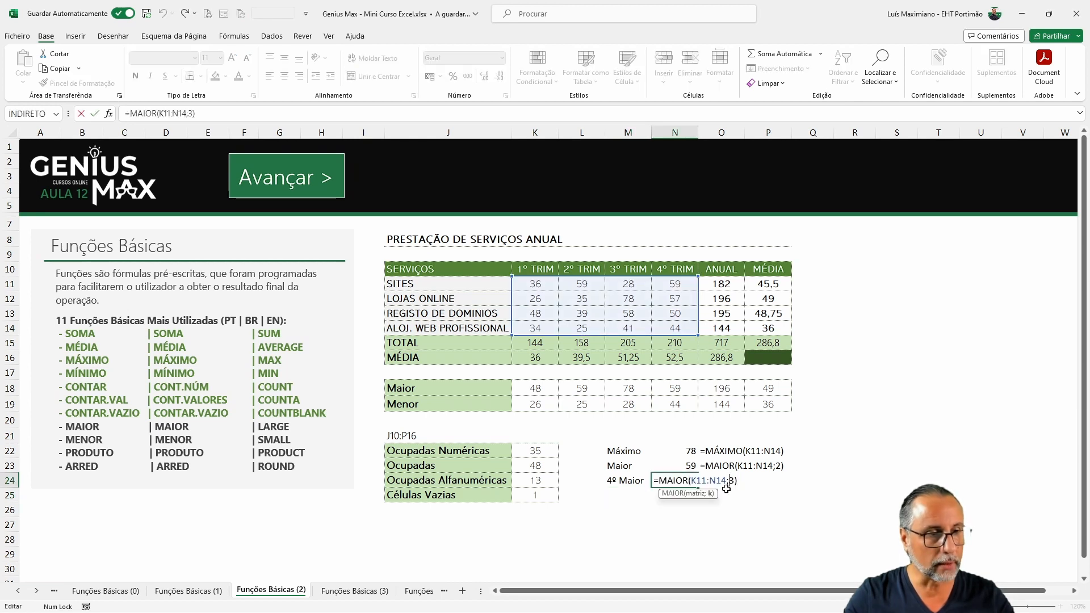
key(Delete)
text(4)
key(Return)
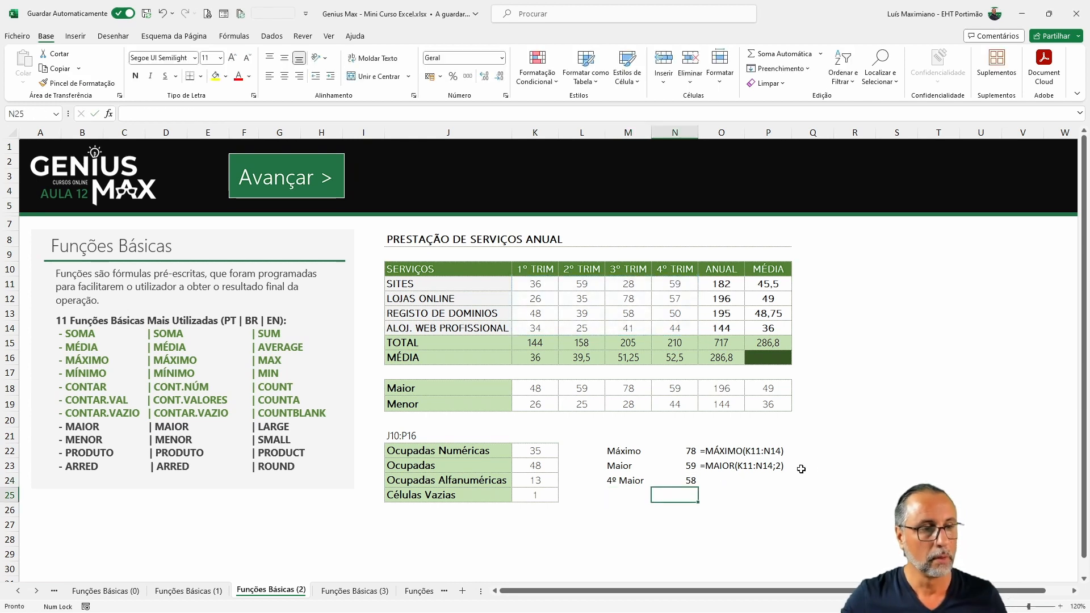
Step: Copy the FÓRMULA.TEXTO formula from O23 down to O24
click(768, 465)
click(721, 465)
drag(744, 473, 743, 488)
click(653, 494)
Step: Label M25, M26 and M27 as Mínimo, Menor and 3º Menor
click(635, 491)
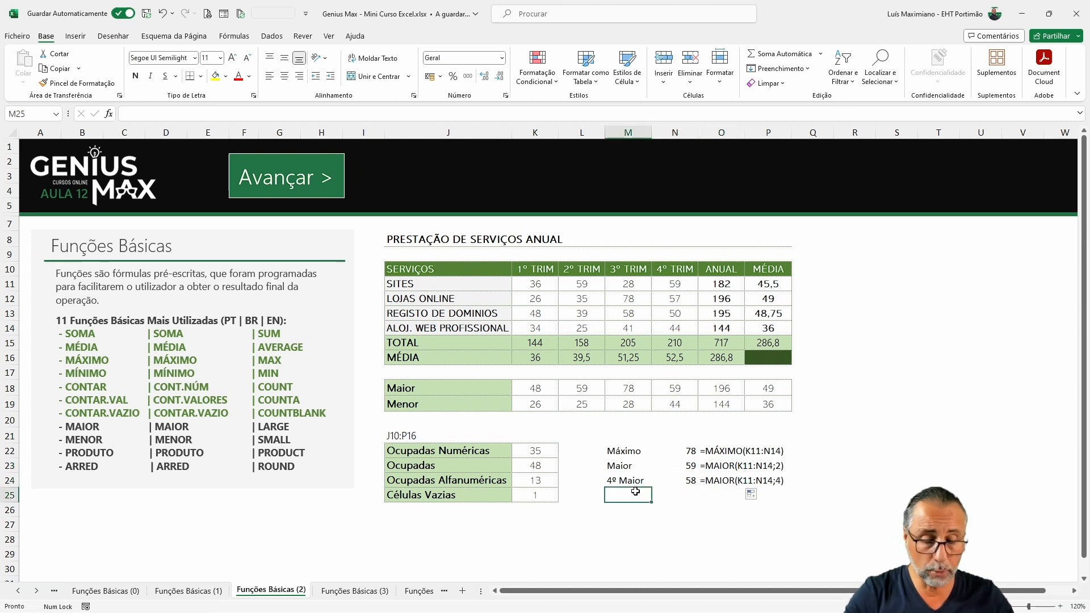
text(Men)
key(BackSpace)
key(BackSpace)
text(ínimo)
key(Return)
text(Men)
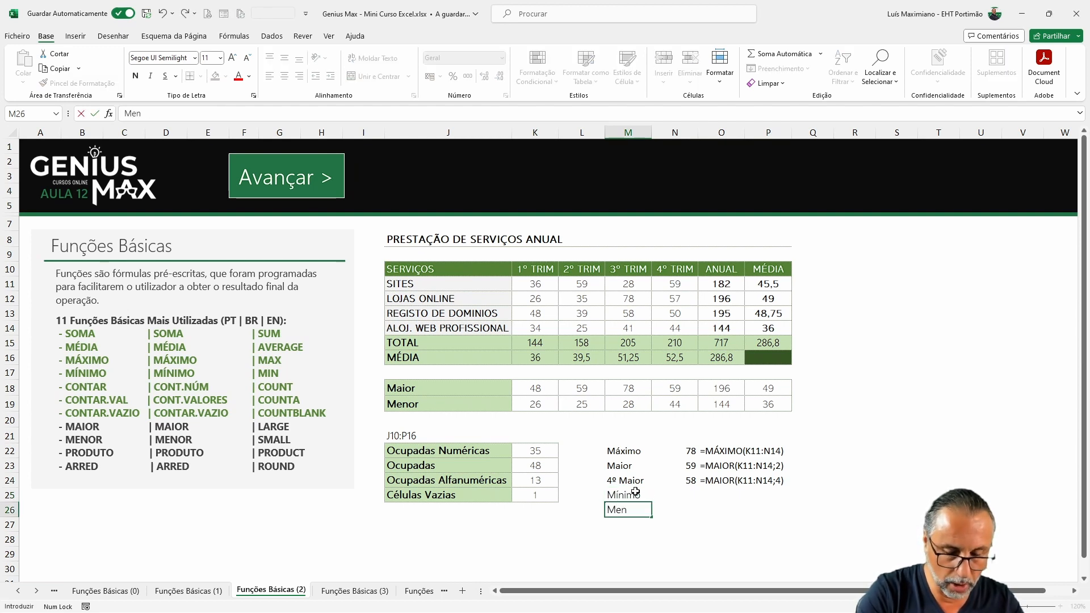
text(or)
key(Return)
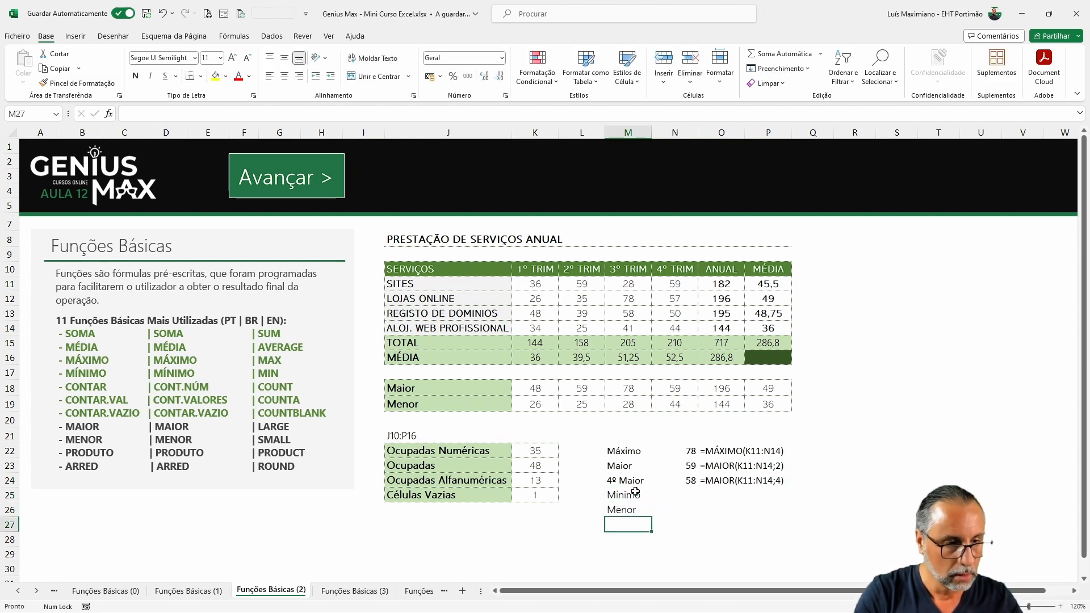
text(3)
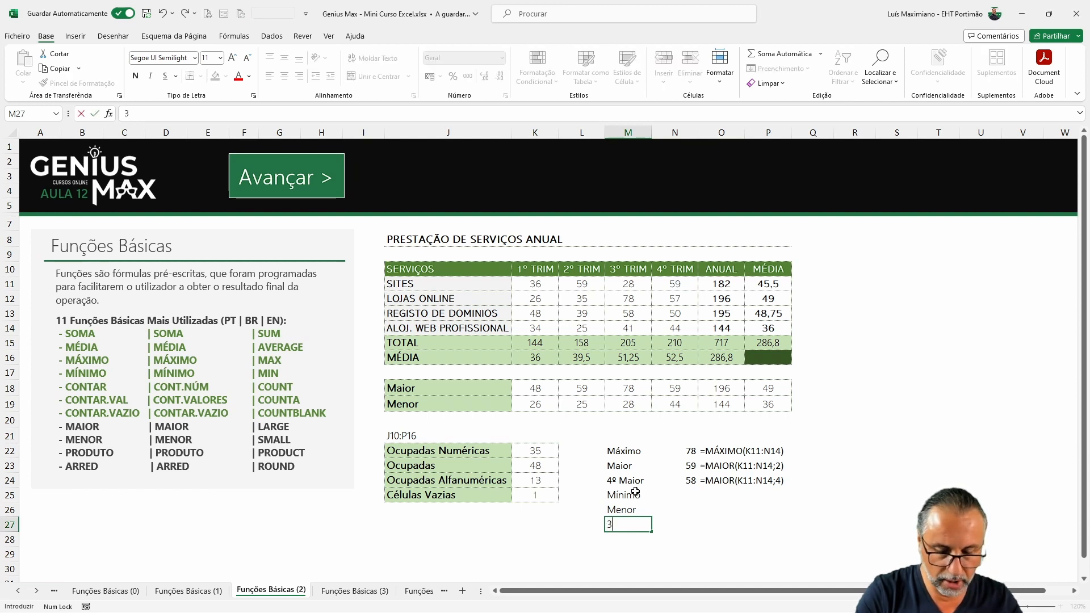
text(º Meno)
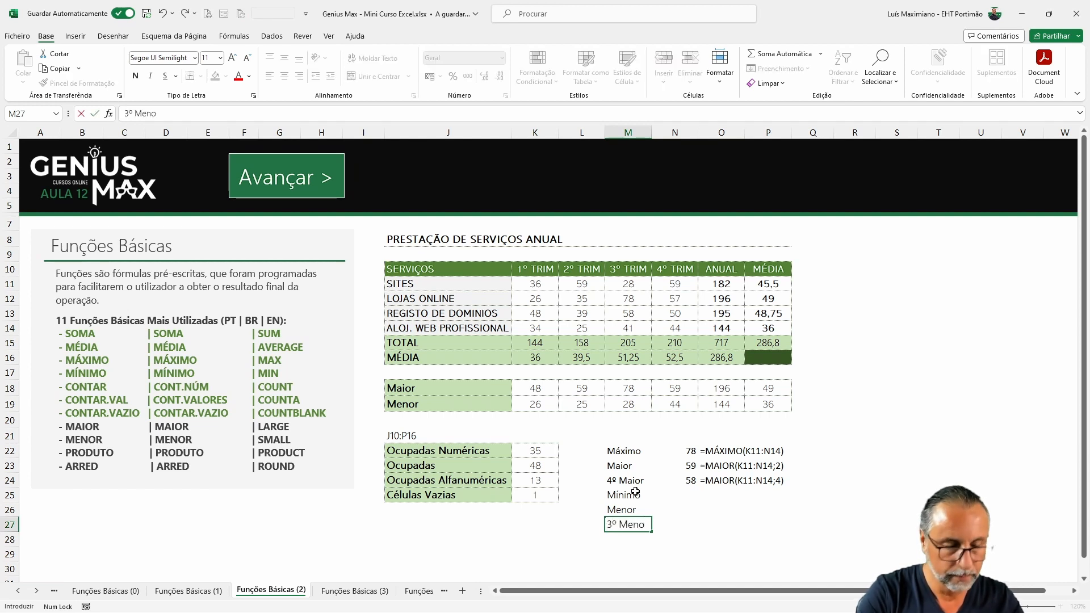
text(r)
key(Return)
Step: Enter =MÍNIMO(K11:N14) in N25 using the quarterly values range
click(691, 508)
click(693, 493)
text(=mínmo)
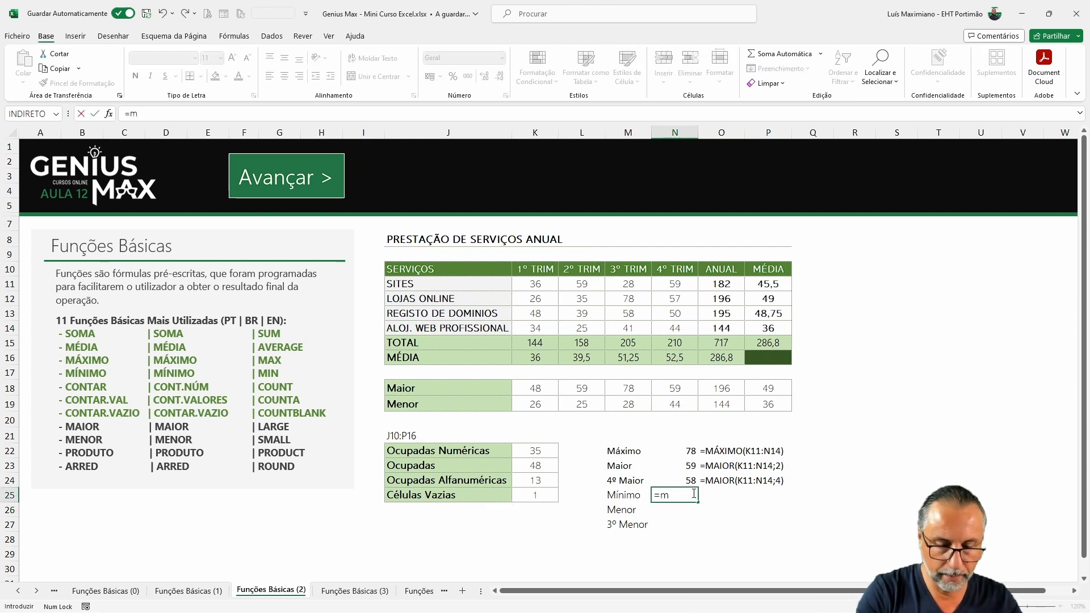
key(BackSpace)
key(BackSpace)
key(BackSpace)
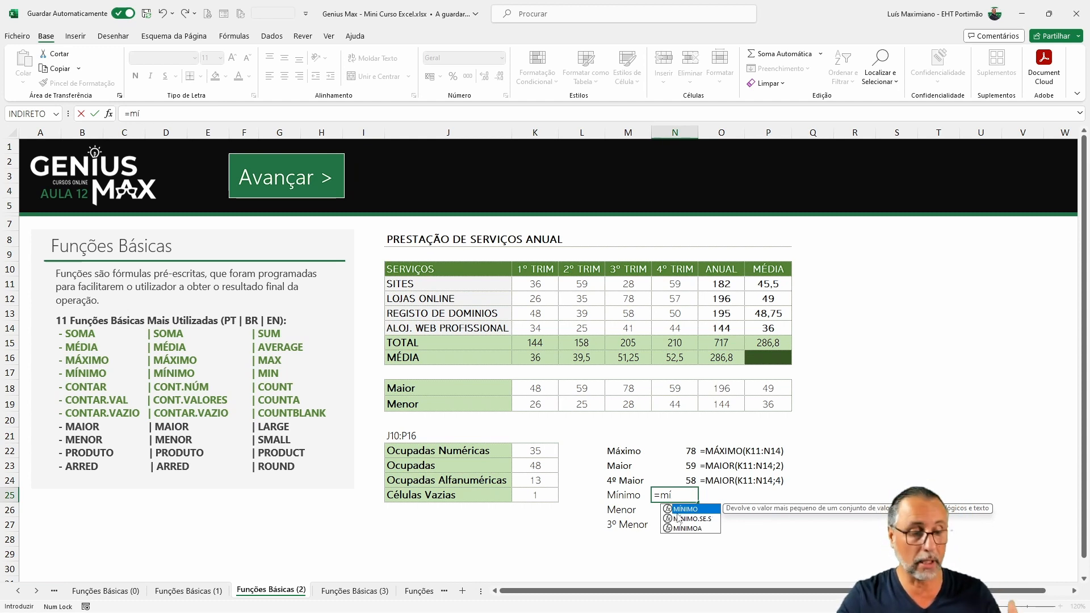
double_click(677, 513)
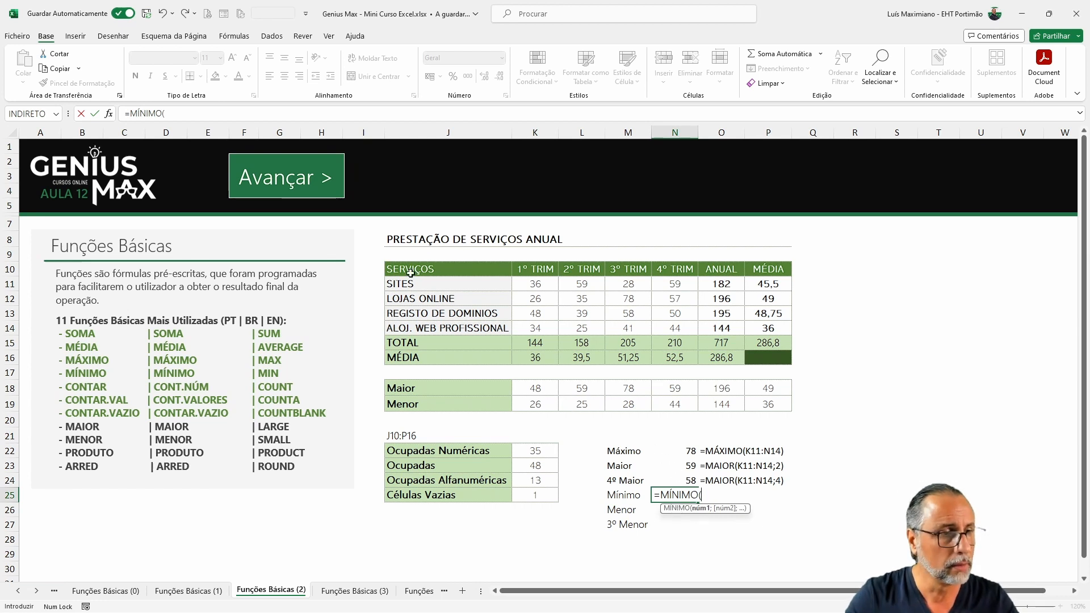
drag(515, 284, 667, 325)
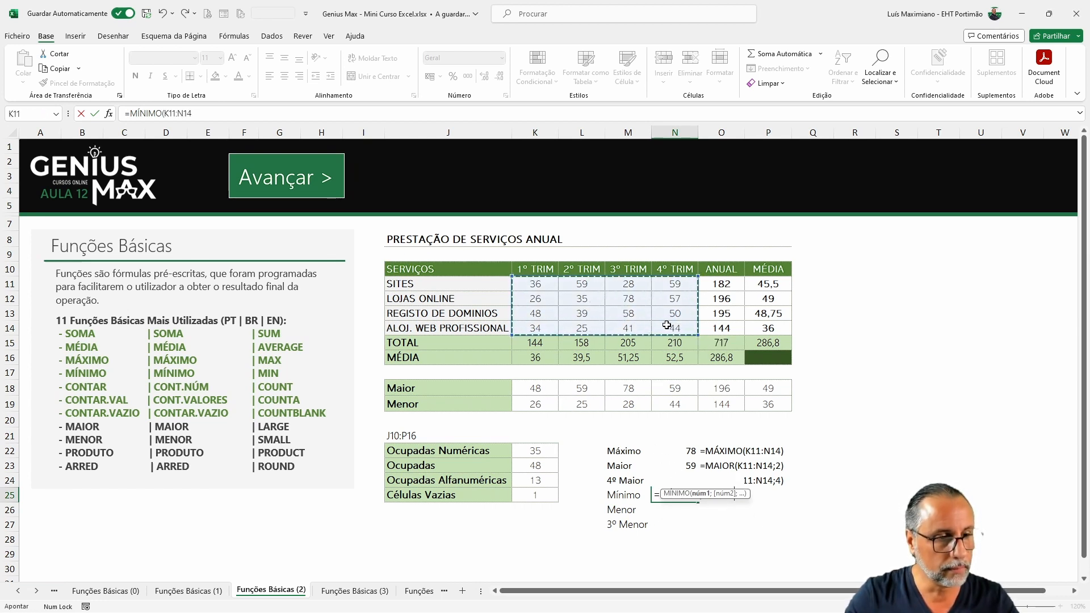
text(;)
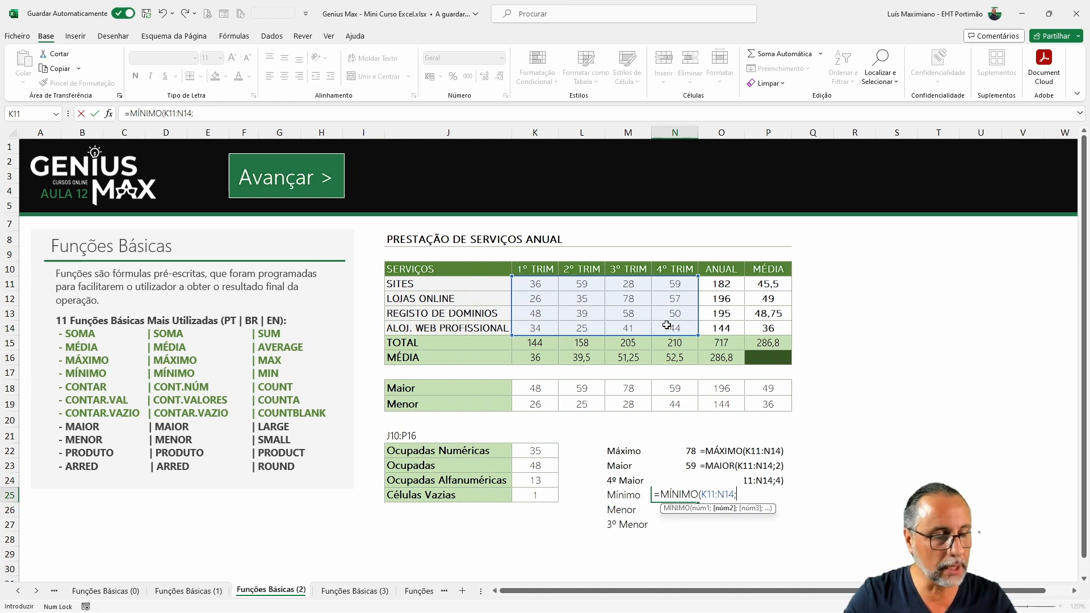
key(BackSpace)
key(Return)
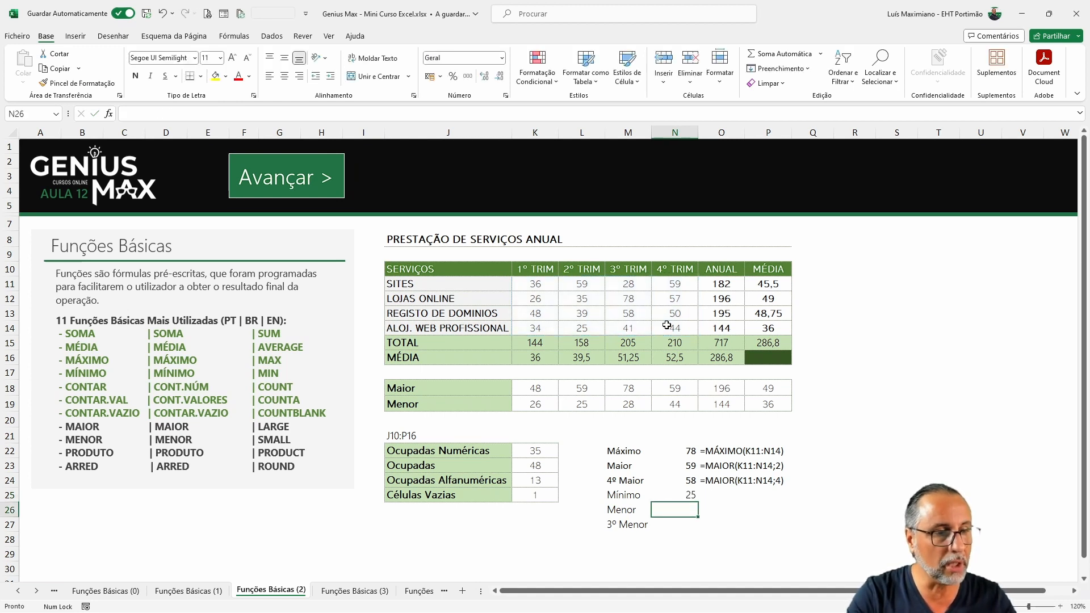
Step: Enter =MENOR(K11:N14;1) in N26 and =MENOR(K11:N14;3) in N27
text(=)
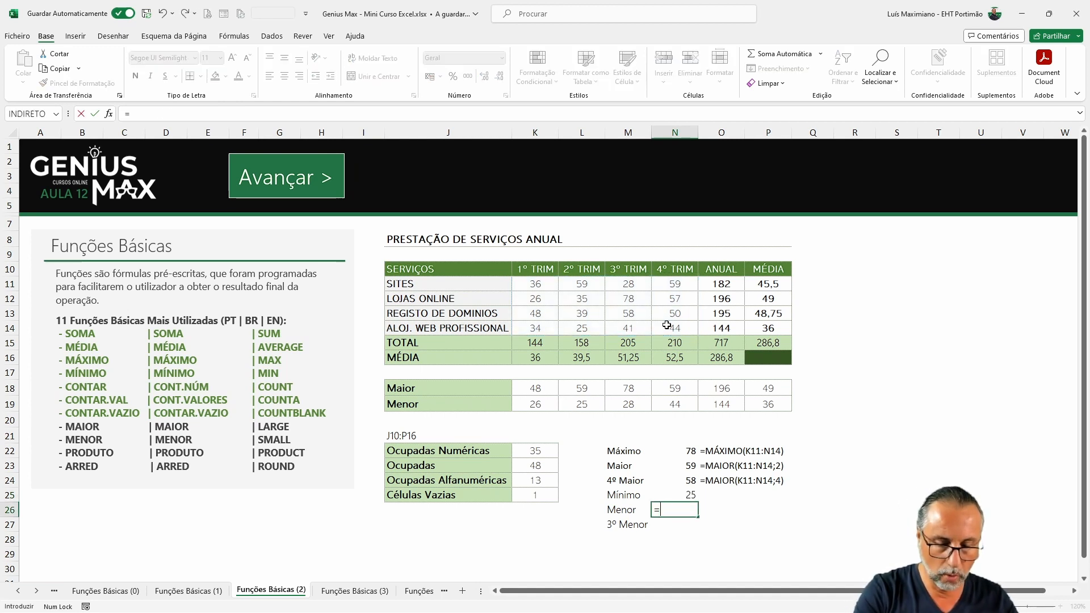
text(menor()
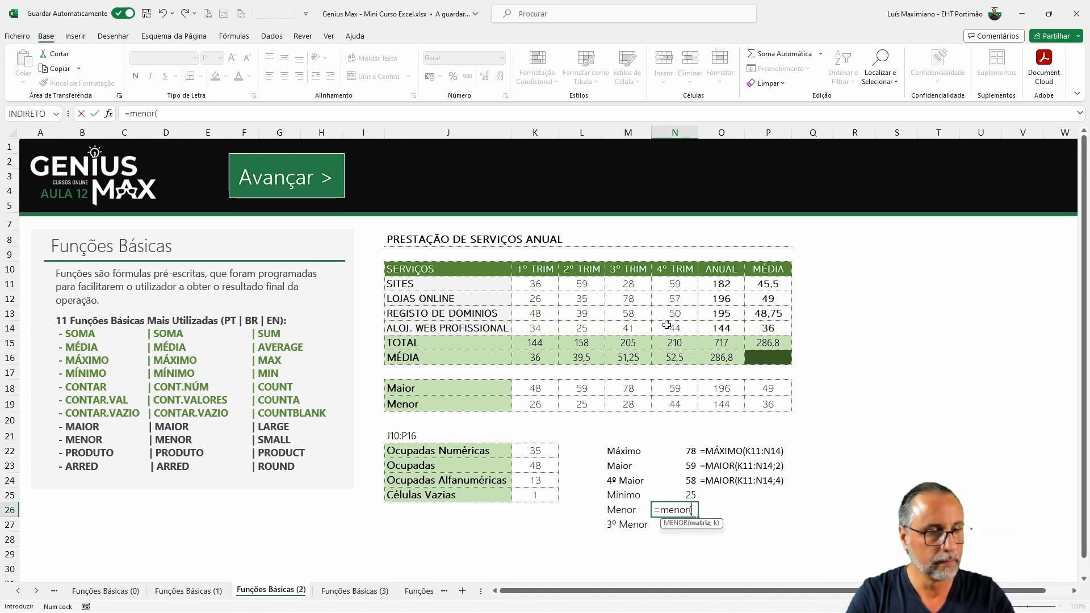
drag(536, 284, 664, 323)
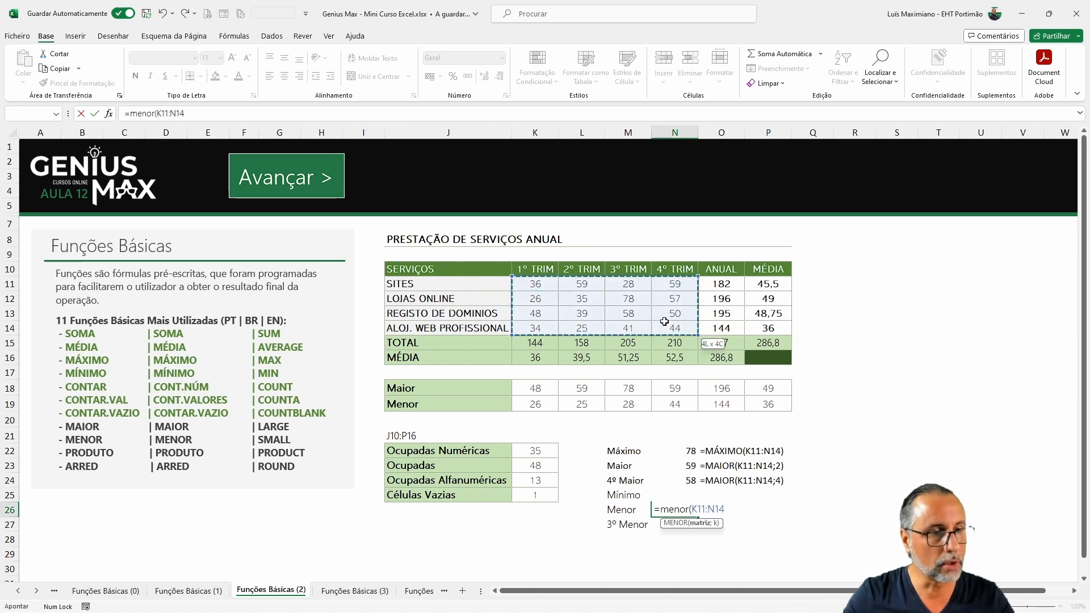
text(;1))
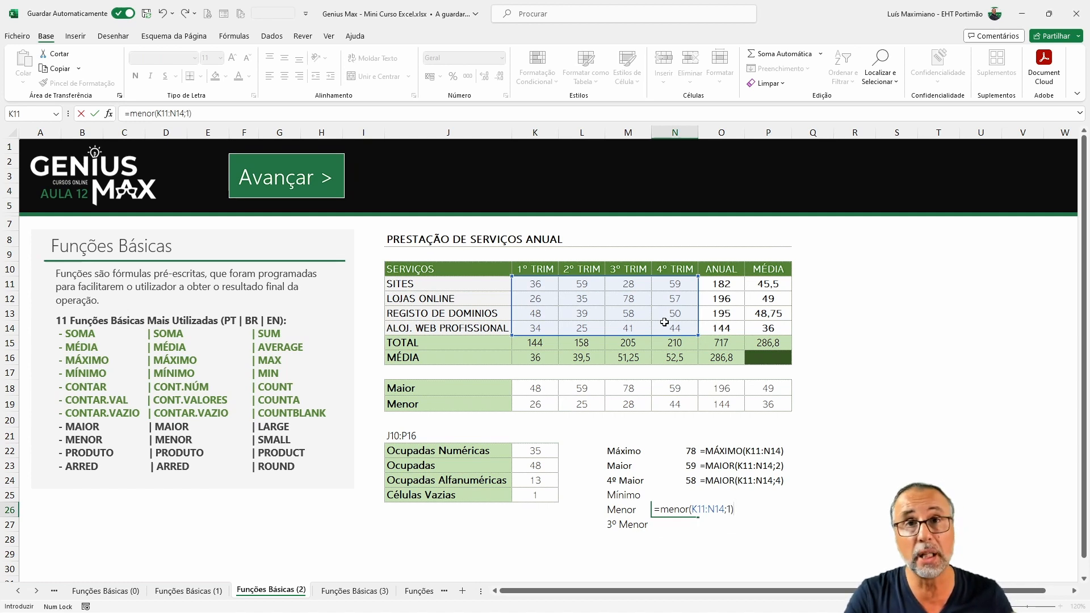
key(Return)
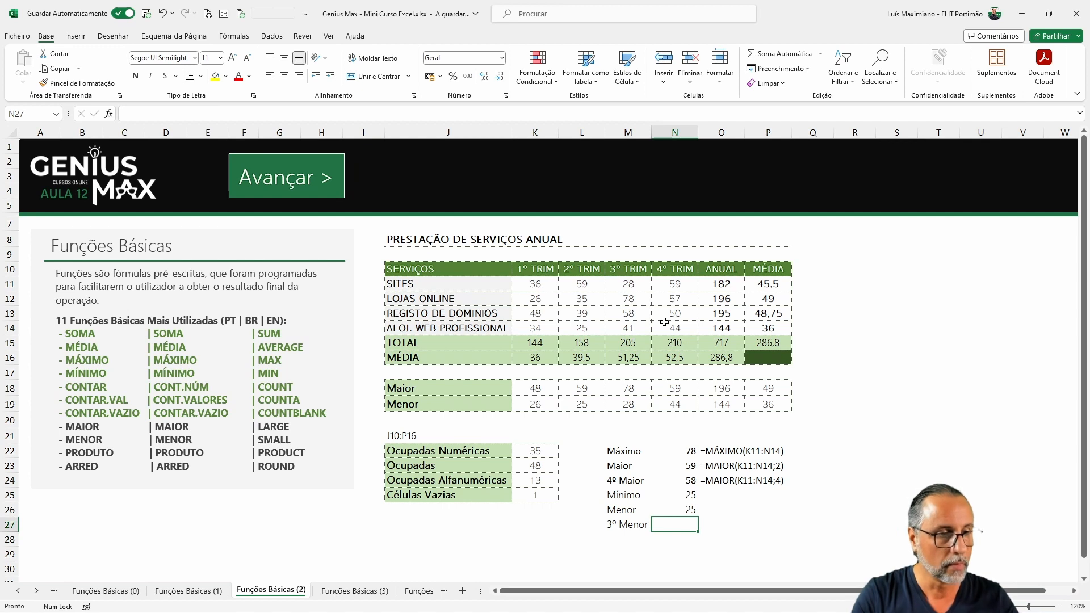
text(=menor()
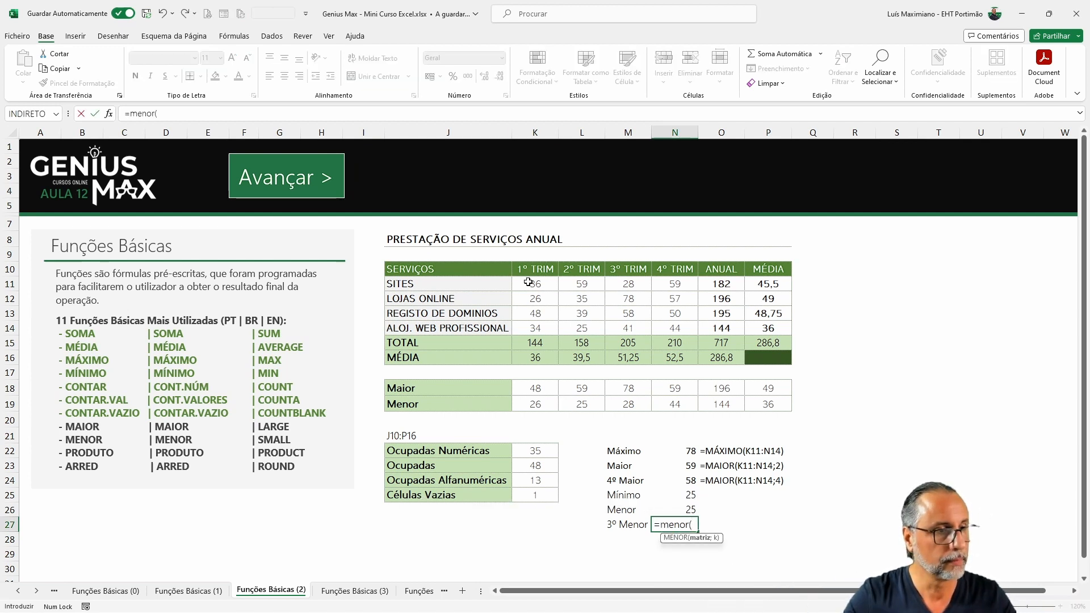
drag(529, 283, 666, 329)
text(;3)
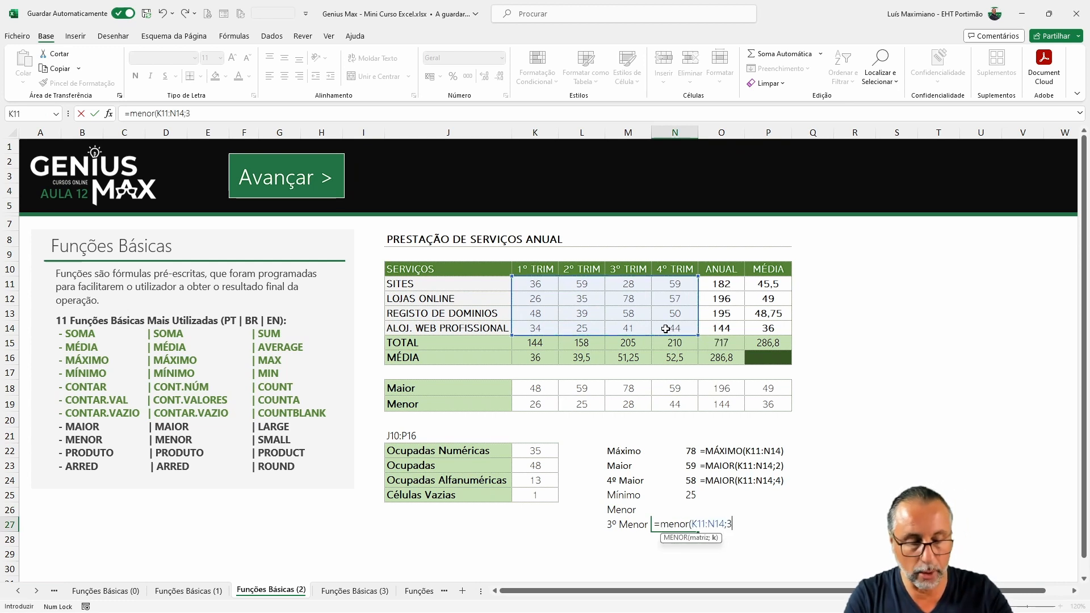
key(Return)
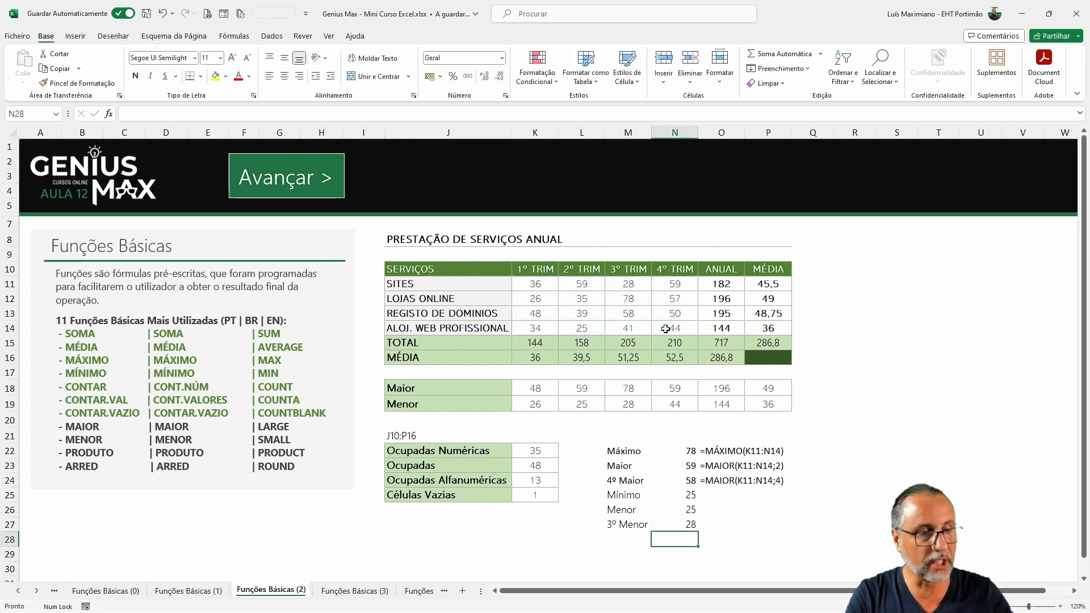
Step: Inspect the smallest quarterly values in the table cells
click(582, 329)
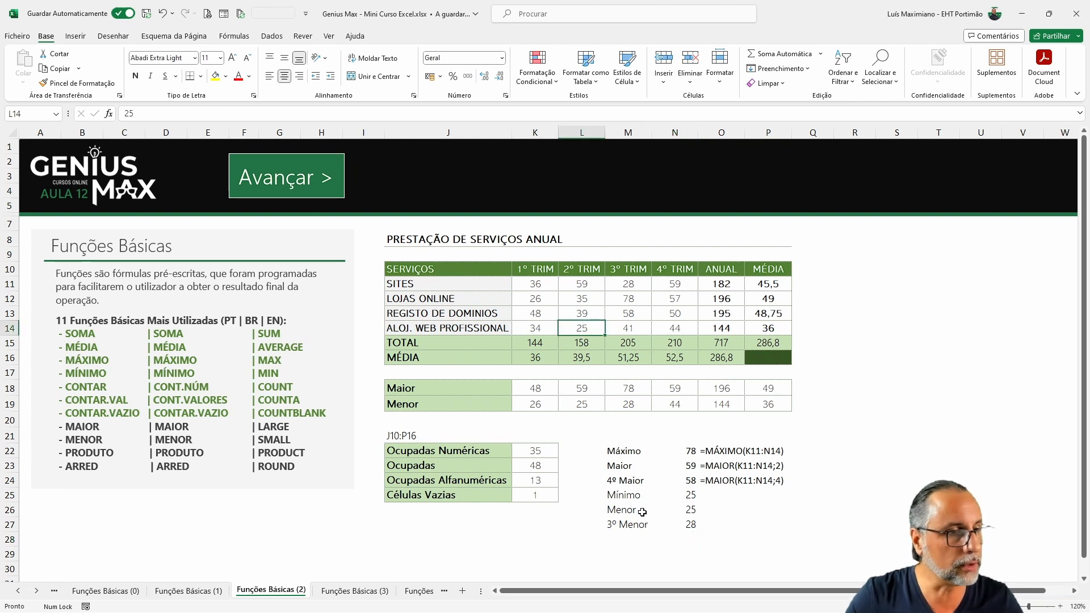
click(537, 301)
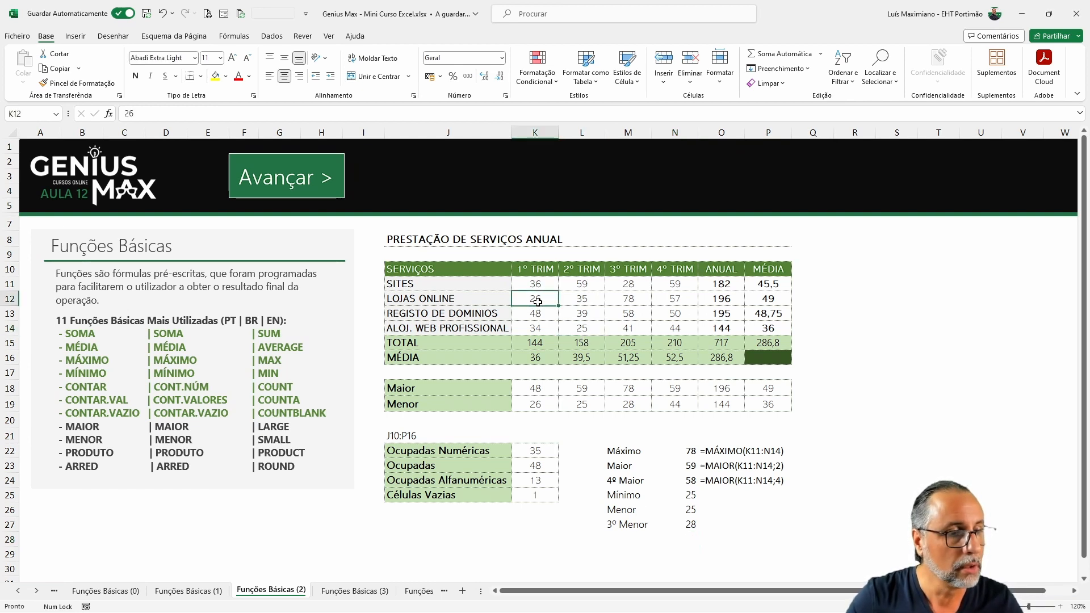
click(625, 280)
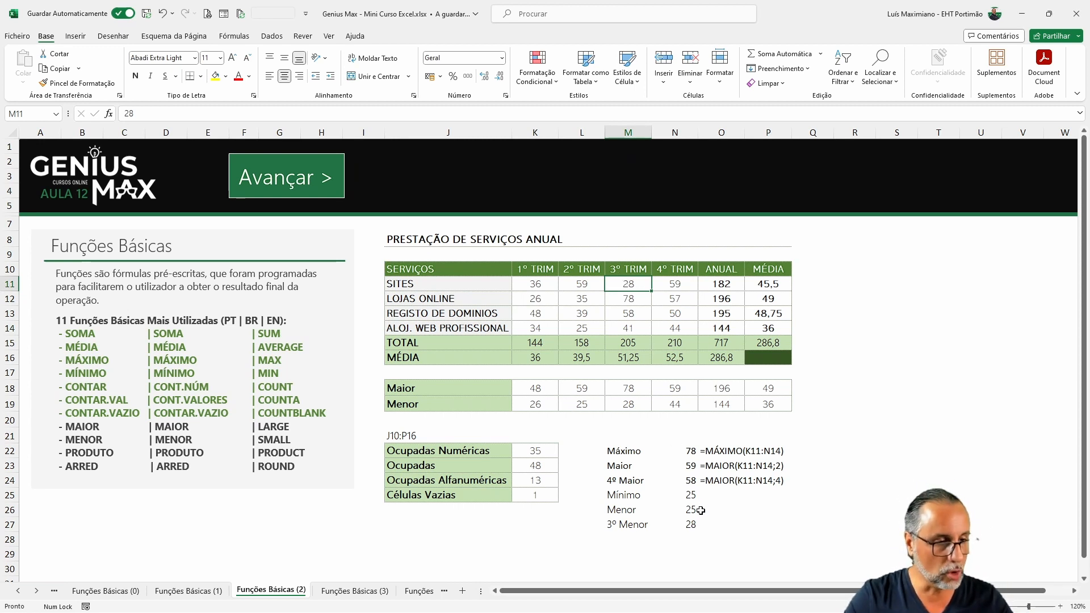
Step: Copy the FÓRMULA.TEXTO formula from O24 down to O27
click(721, 496)
click(736, 478)
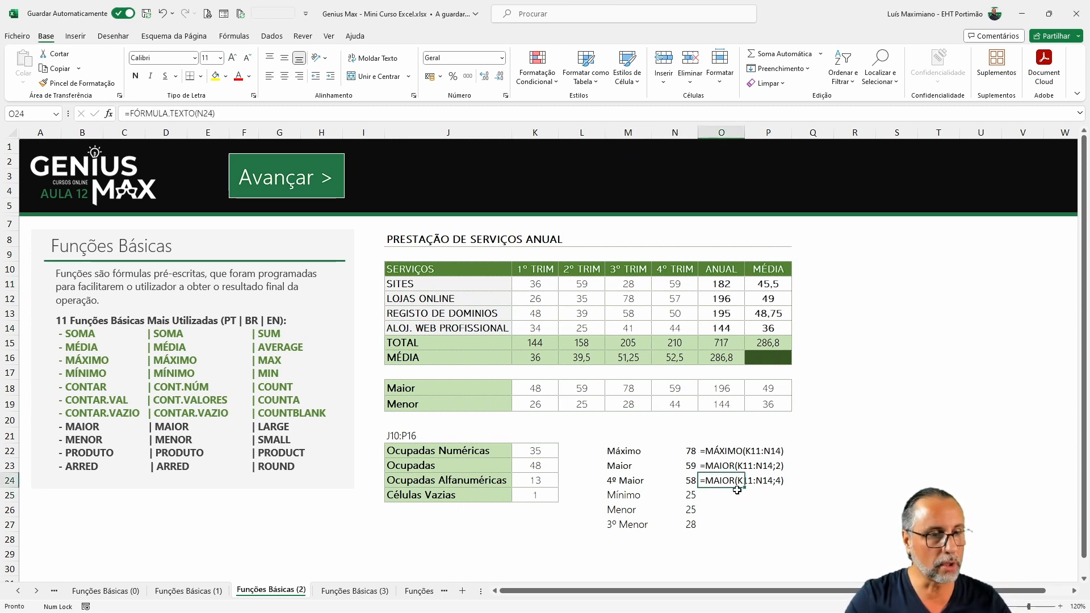
drag(745, 489, 744, 529)
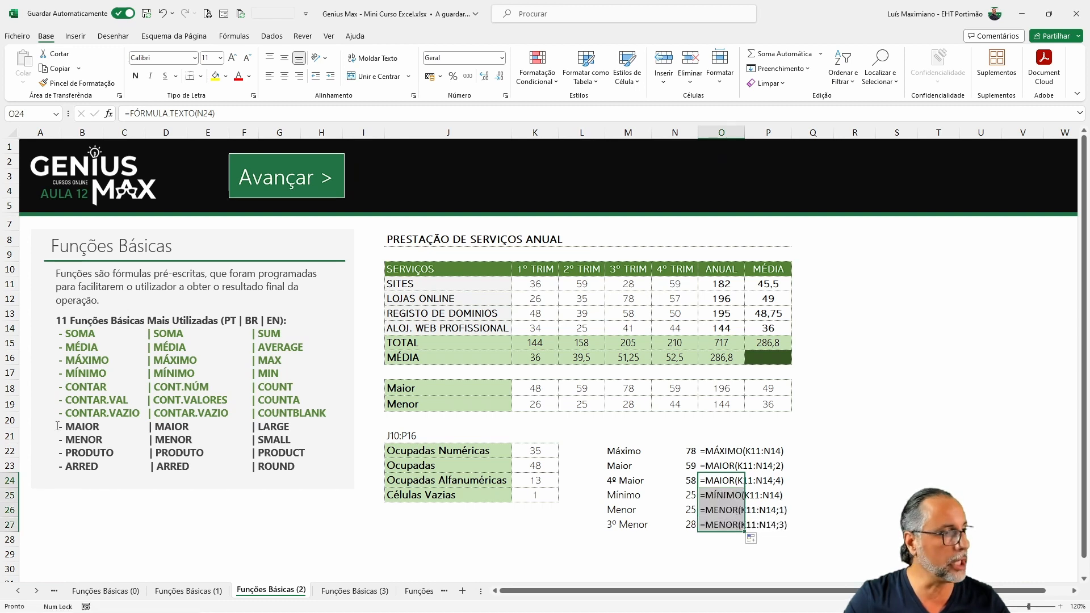
Step: Highlight the MAIOR and MENOR lines in the functions list
drag(61, 427, 352, 441)
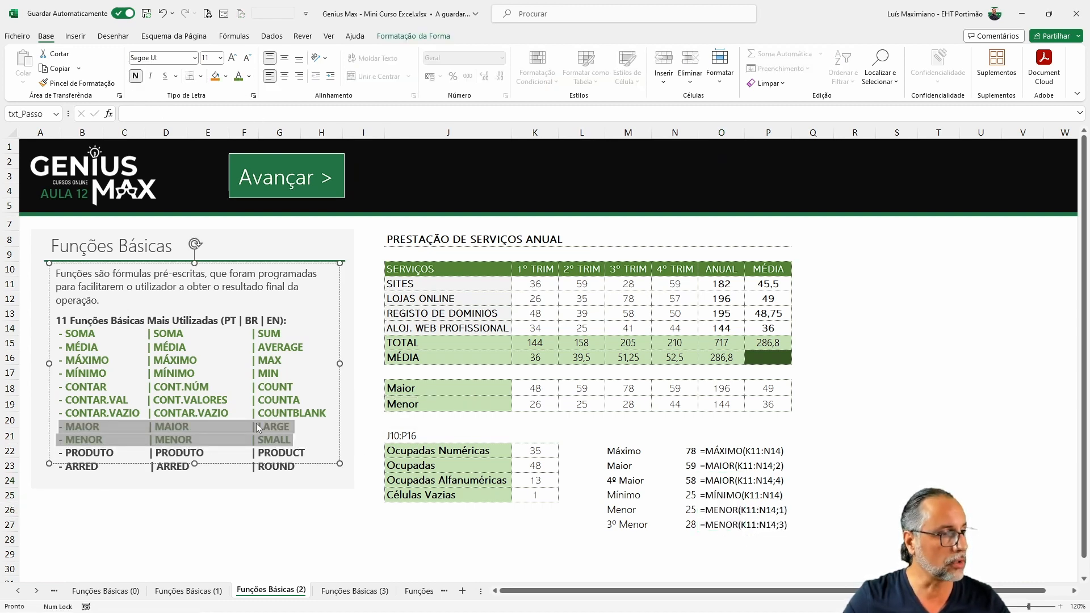
click(854, 453)
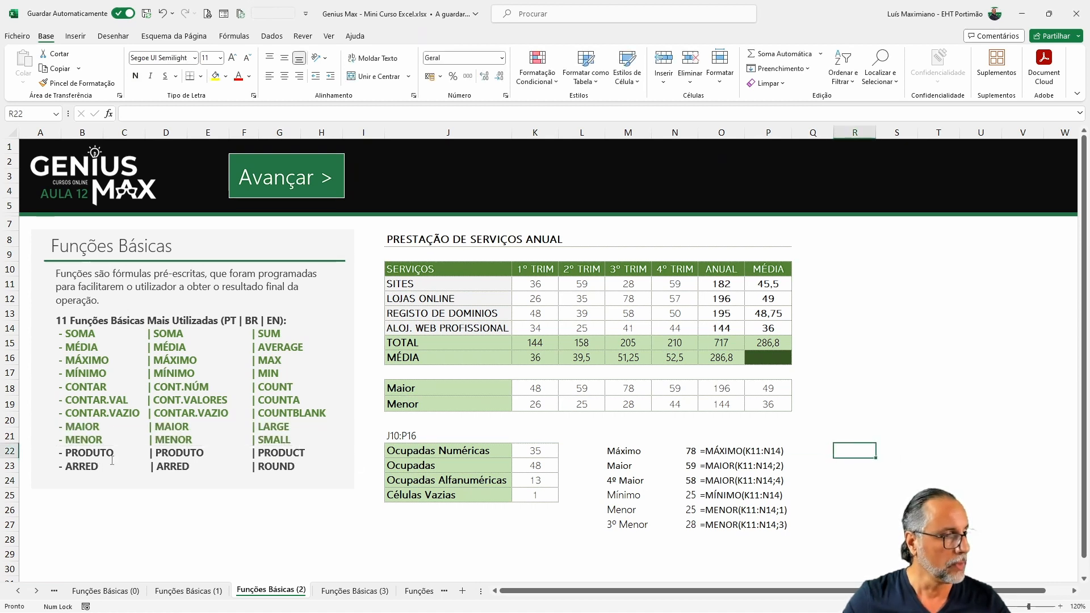
Step: Enter the label Bicicletas in R19
click(866, 398)
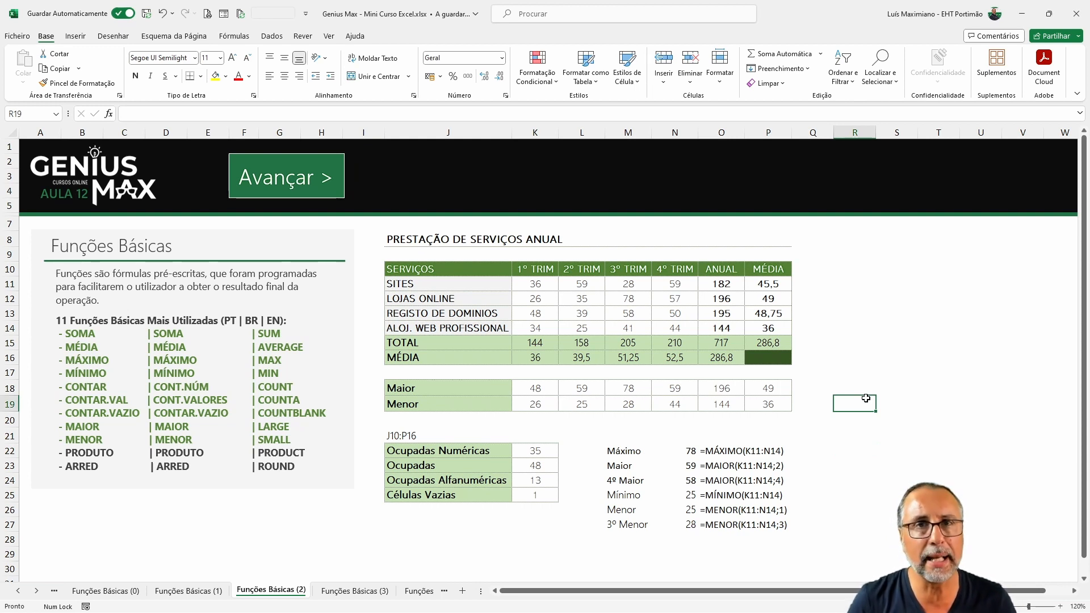
key(Up)
key(Up)
key(Up)
key(Down)
key(Down)
key(Down)
key(Down)
key(Right)
key(Up)
key(Left)
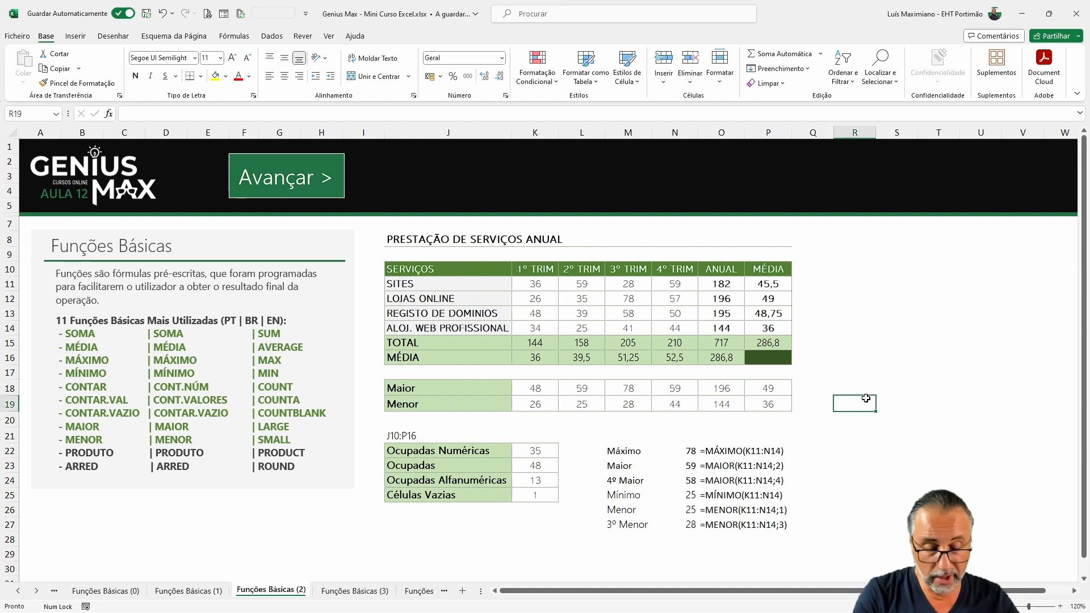
text(Bi)
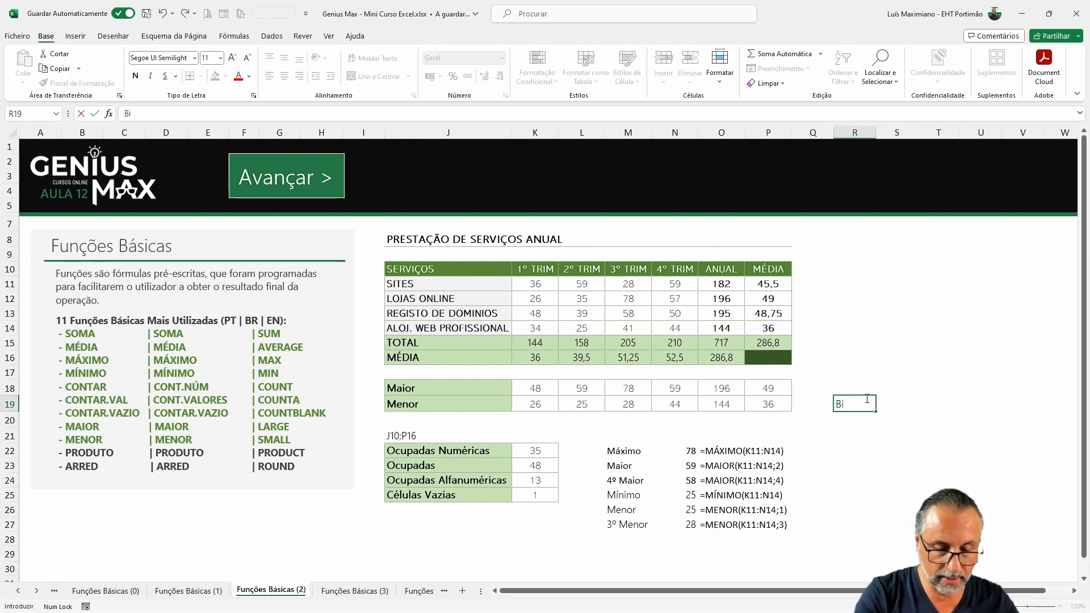
text(cicletas)
key(Return)
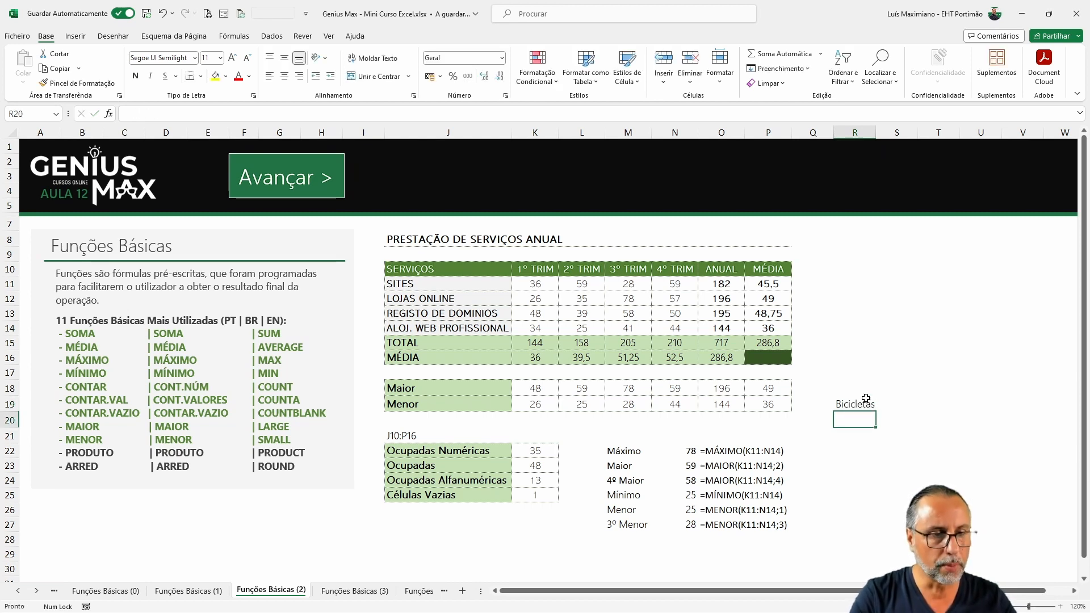
Step: Start a small table with headers Trab. in R21 and Nr Bicicletas in S21, and 2 in R22
key(Return)
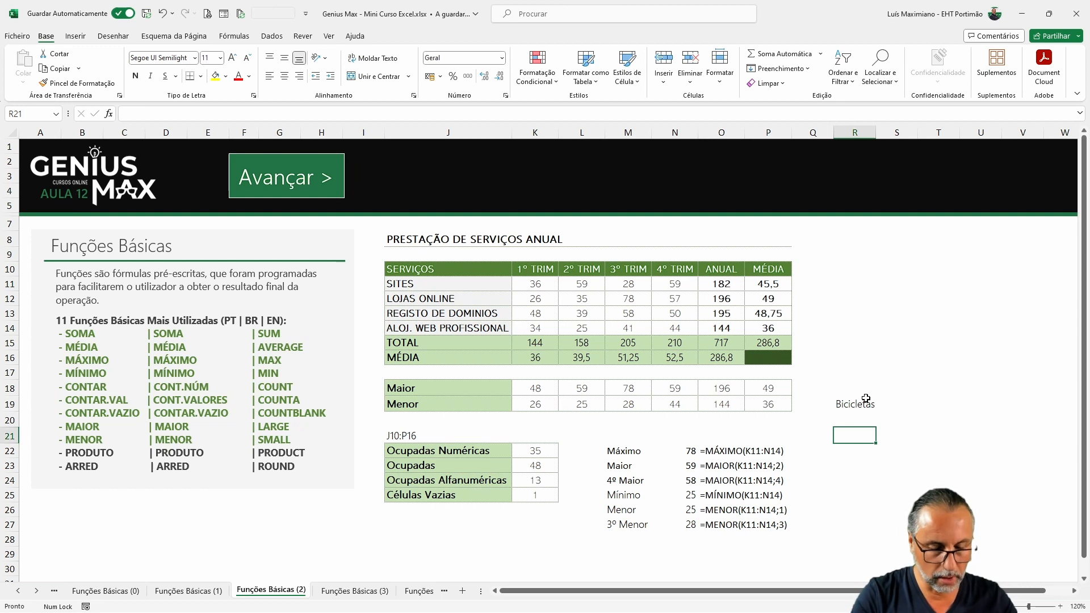
text(Trab.)
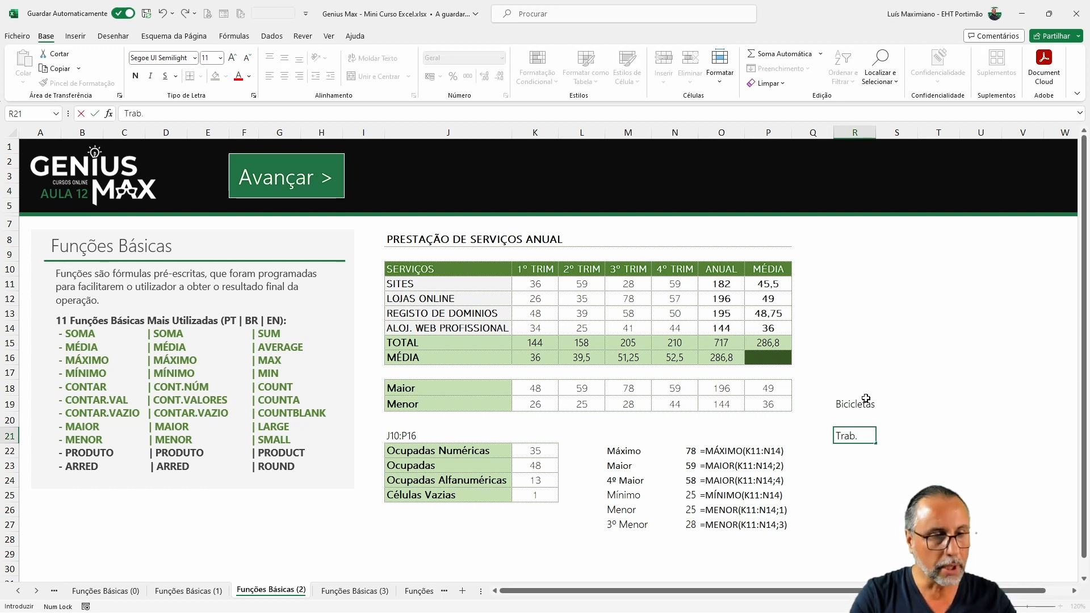
key(Return)
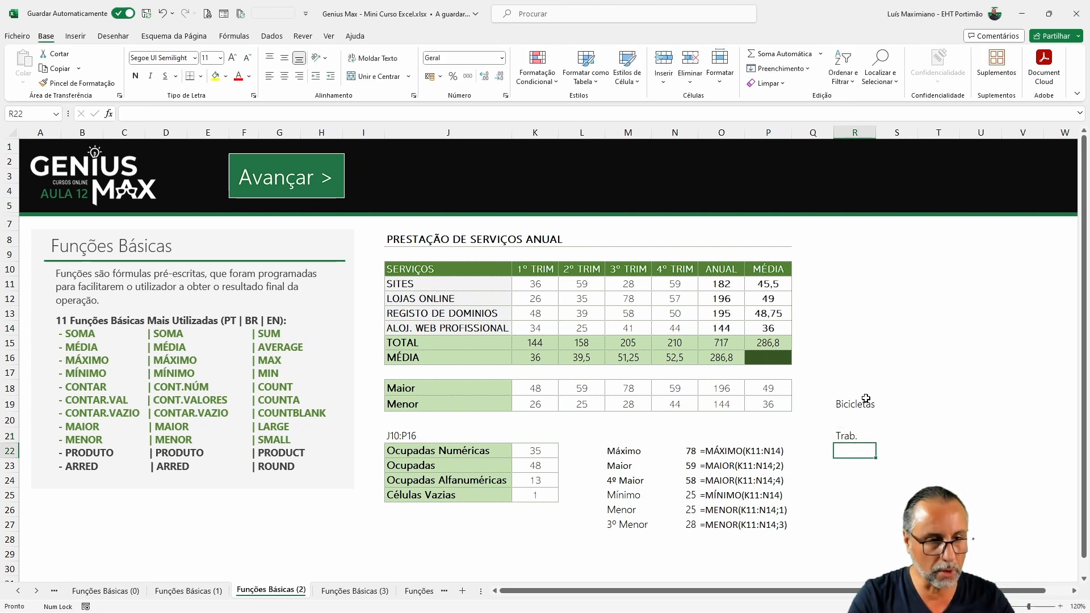
text(2)
key(Tab)
key(Up)
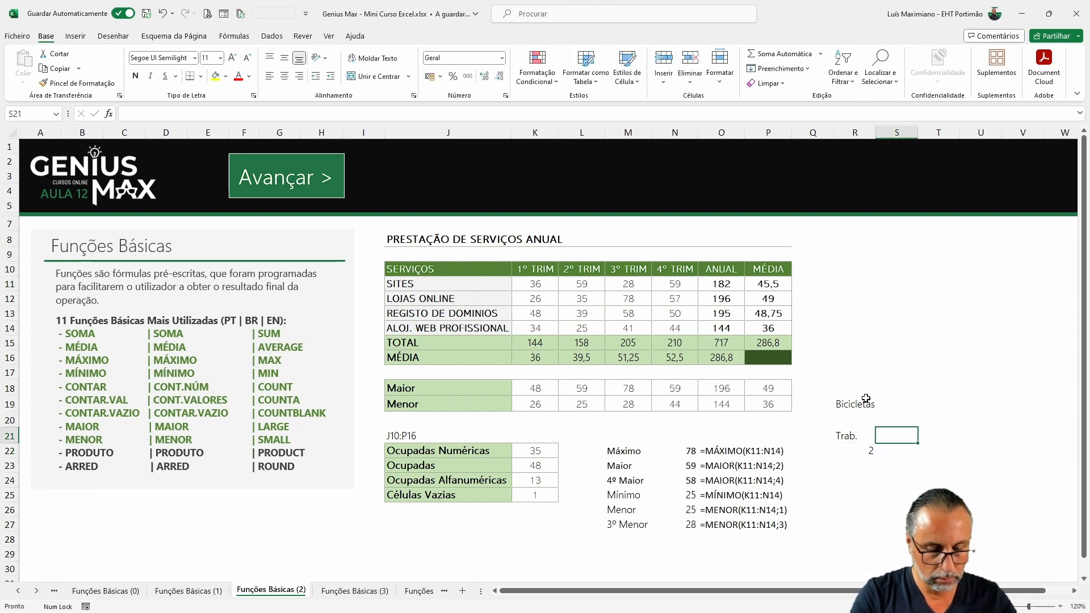
text(Nr Bicicletas)
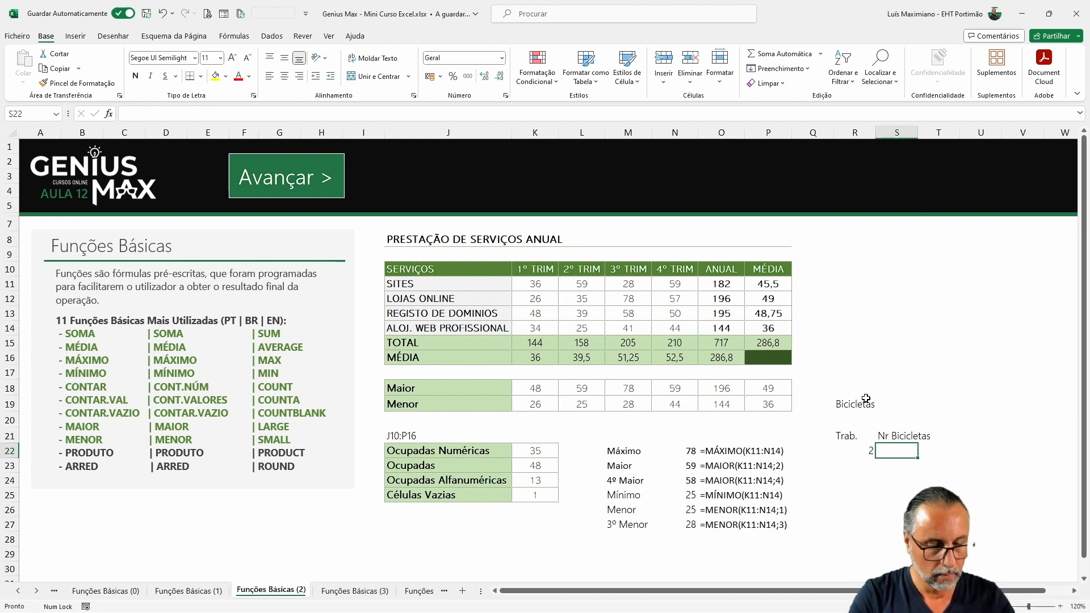
Step: Enter 5 in S22, the header horas in T21 and 4 in T22 of the bicycles table
text(5)
key(Tab)
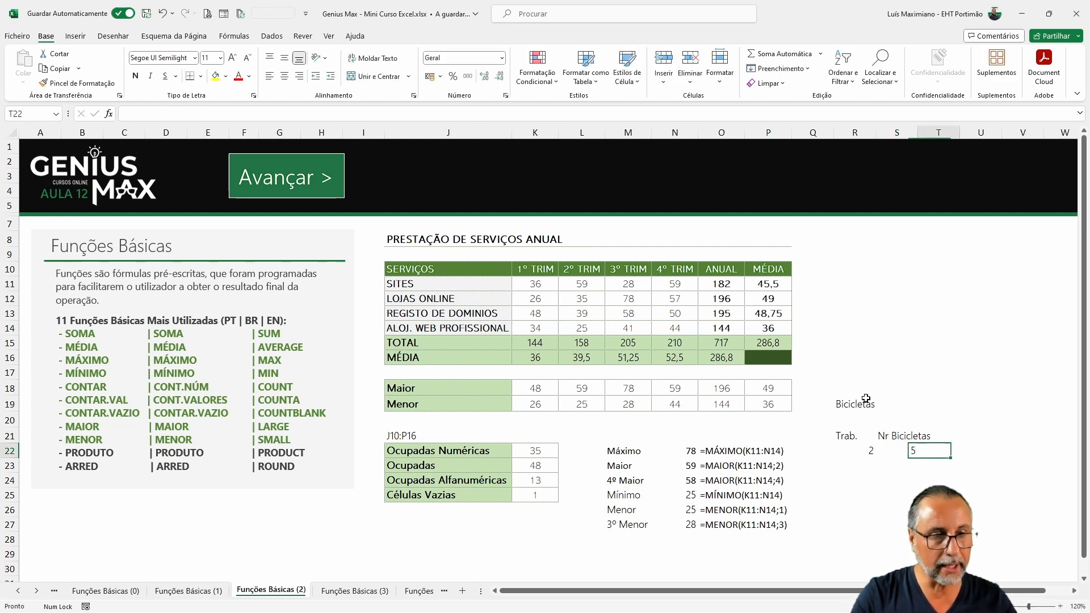
key(Up)
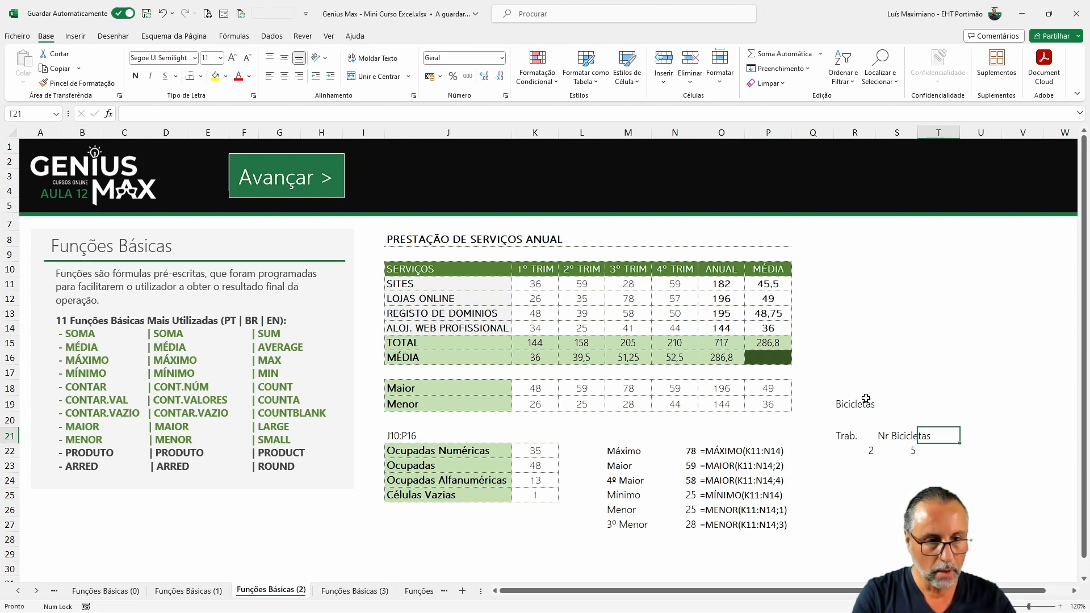
text(4)
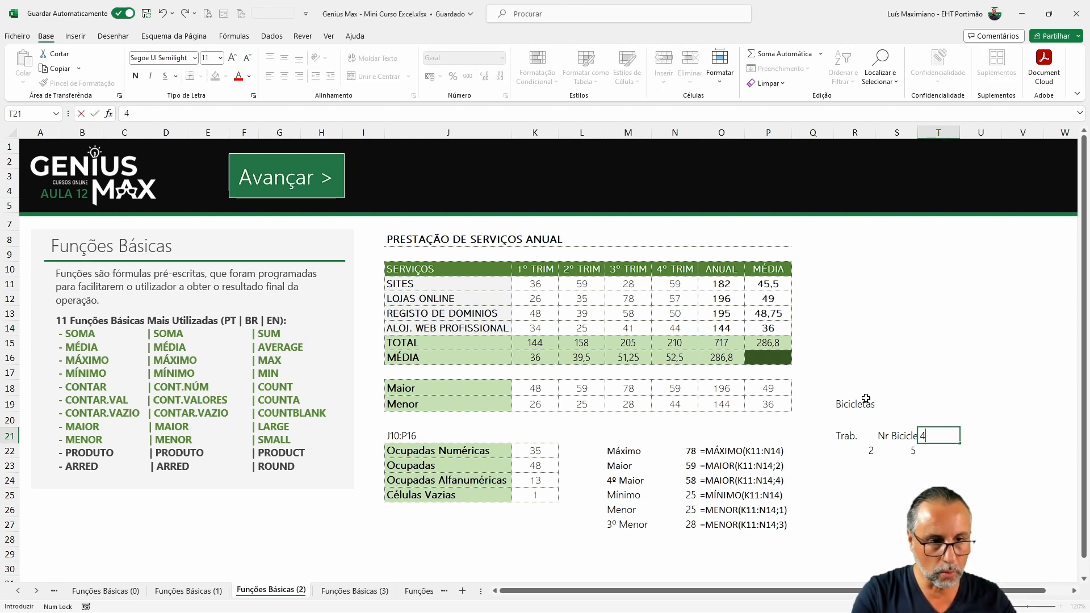
text(horas)
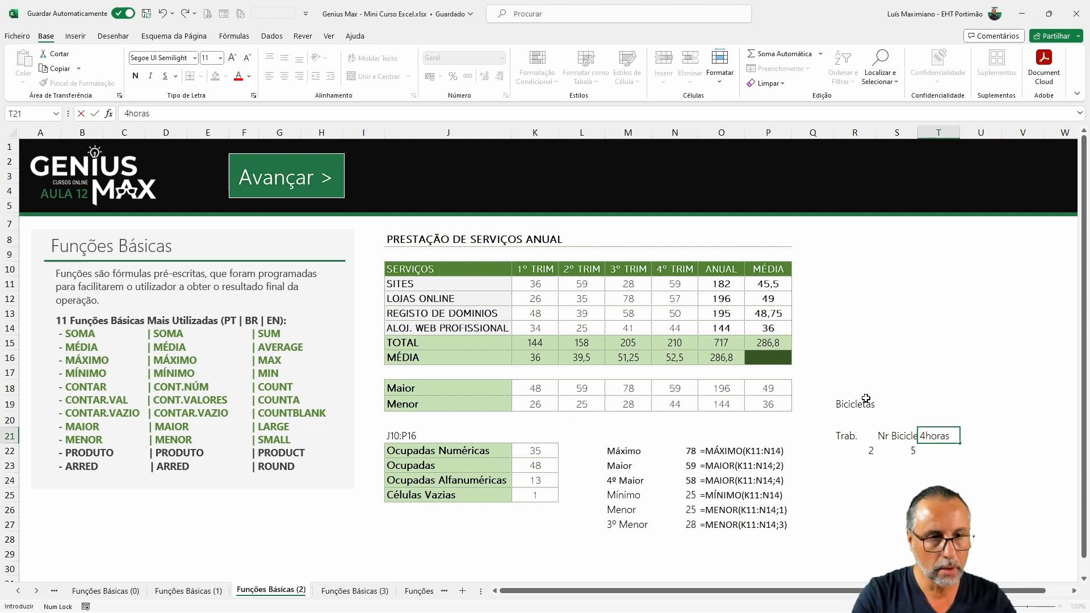
key(Return)
key(Up)
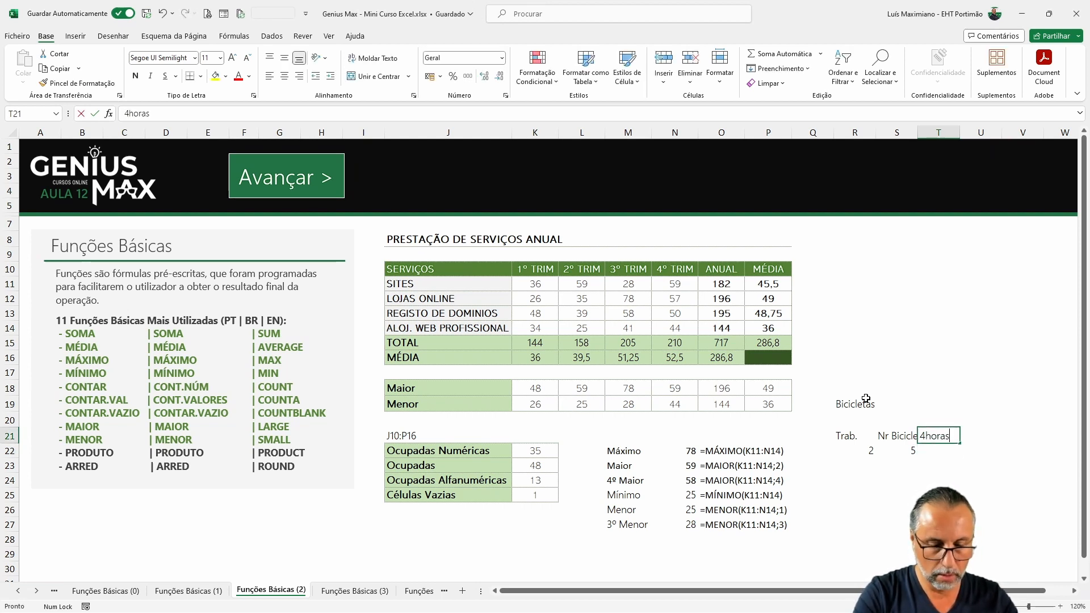
text(hor)
key(Return)
text(4)
key(Return)
key(Up)
key(Right)
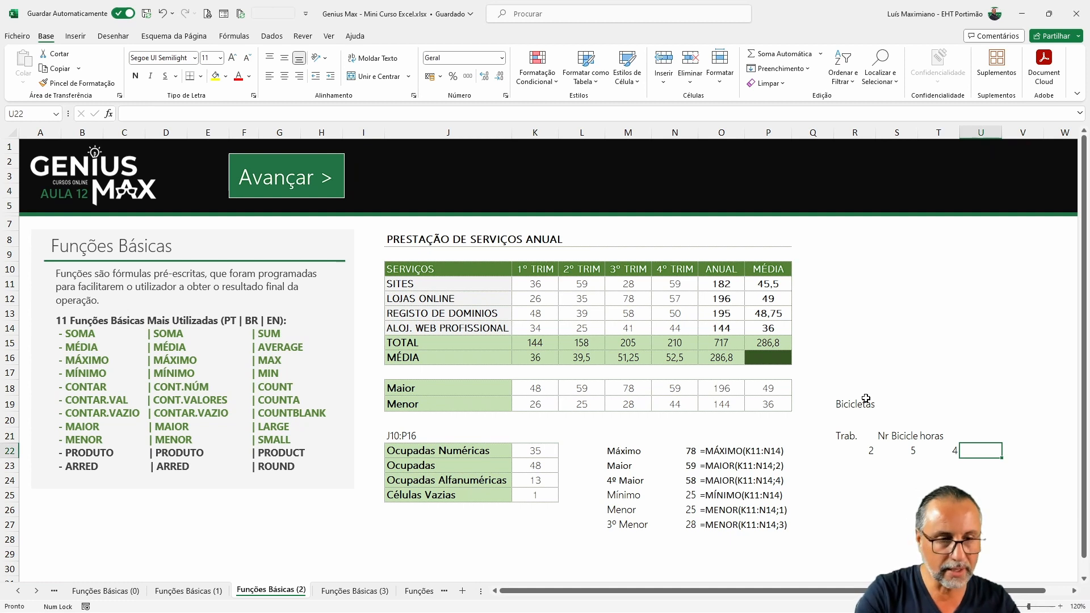
Step: Enter =PRODUTO(R22:T22) in U22 to multiply the three bicycle values
text(=)
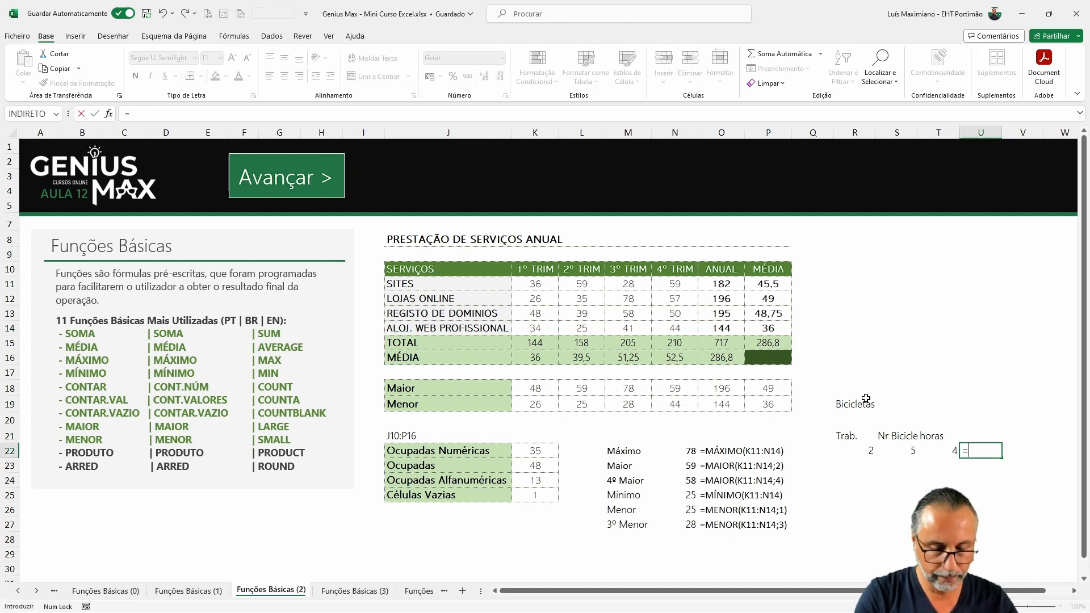
text(pro)
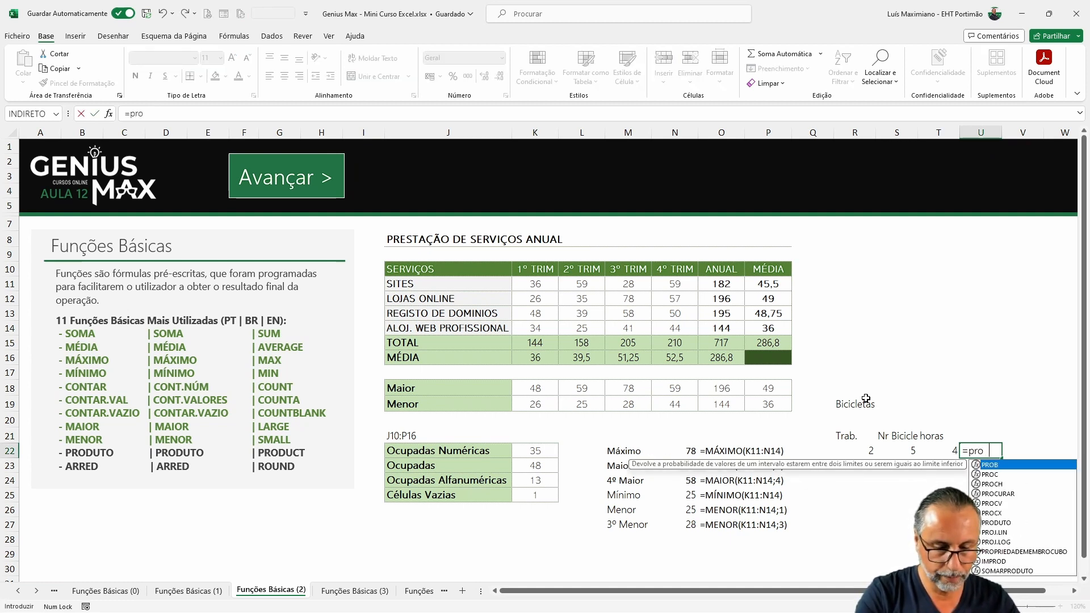
text(duto()
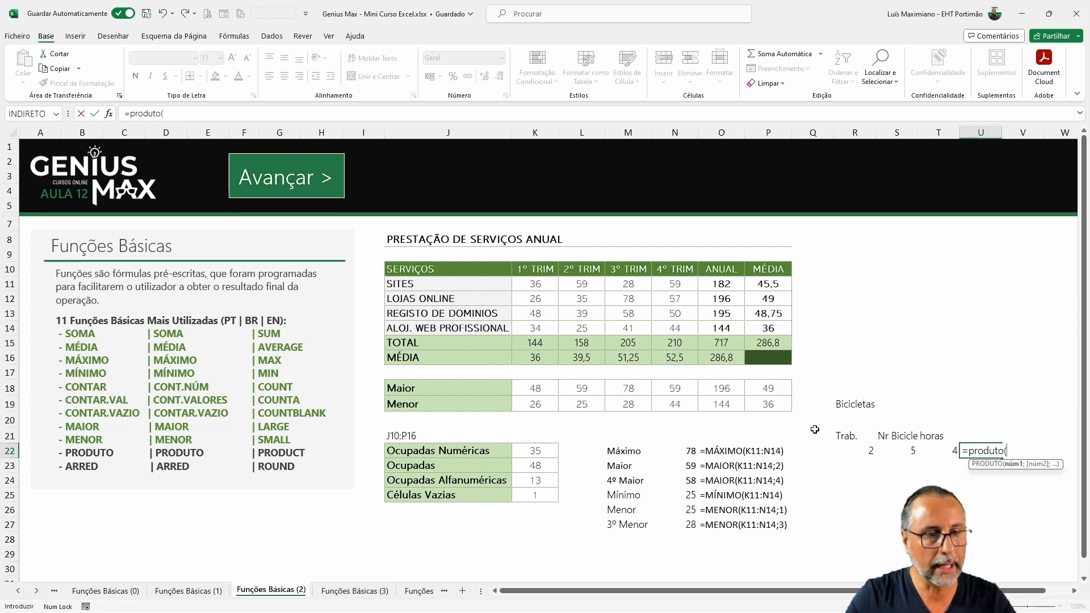
drag(849, 450, 948, 447)
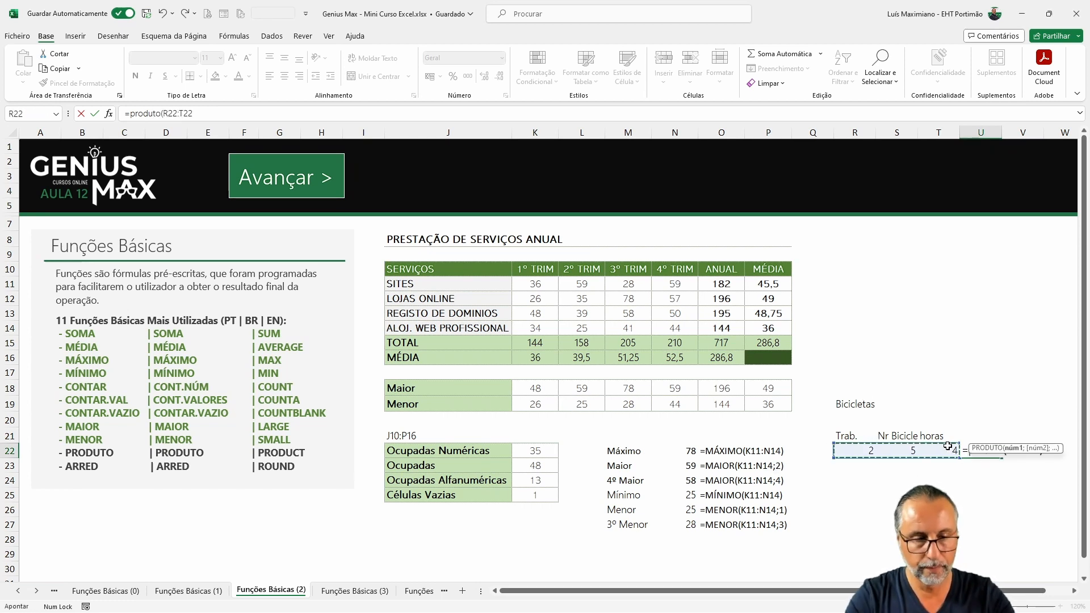
key(Return)
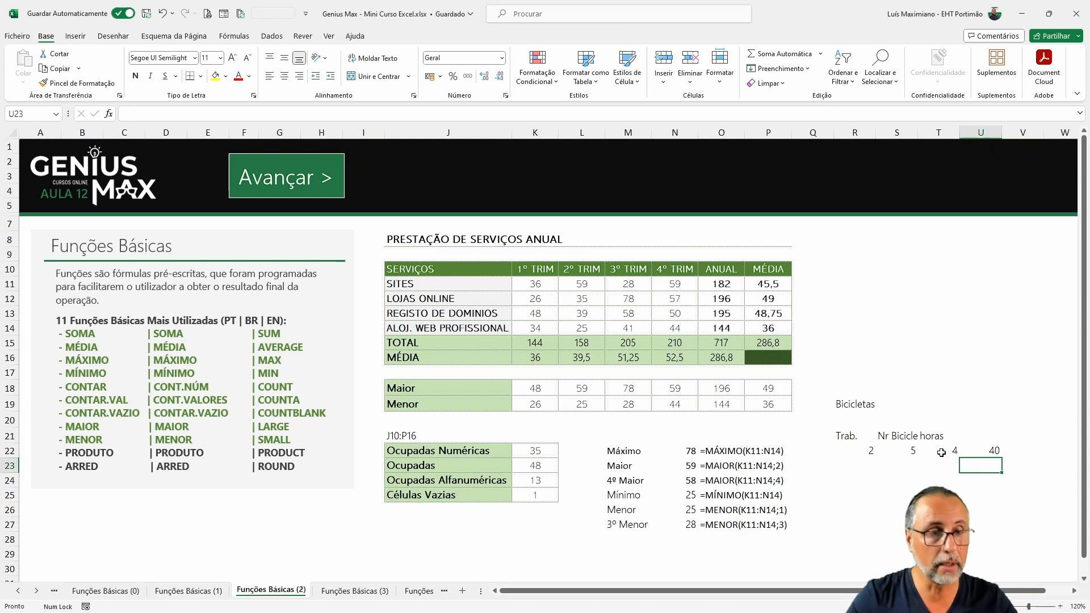
Step: Widen column S so the Nr Bicicletas header fits, and select the table's value cells
drag(918, 133, 937, 133)
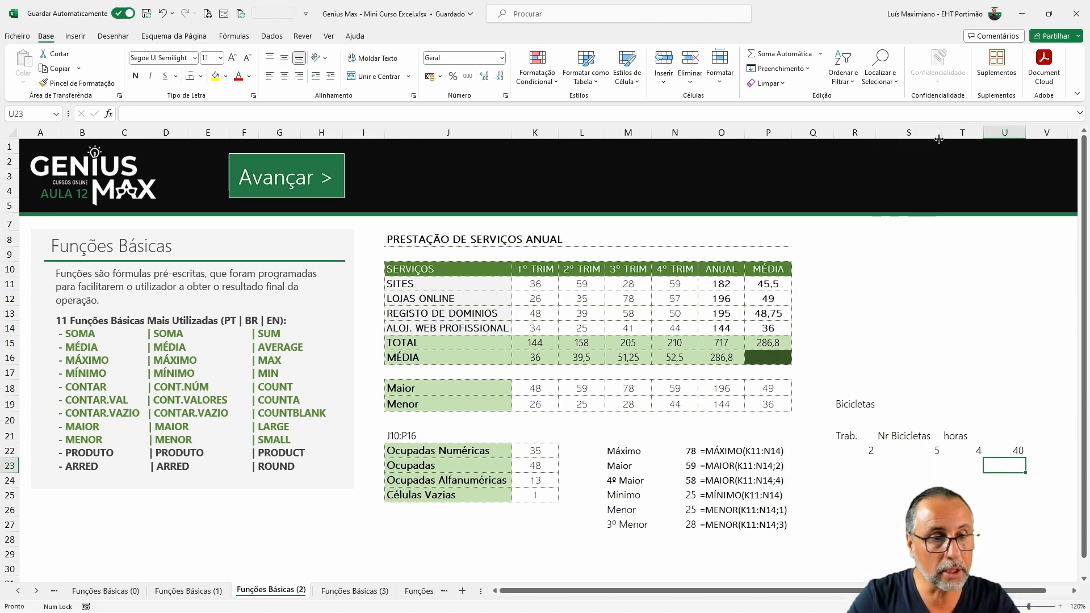
click(962, 456)
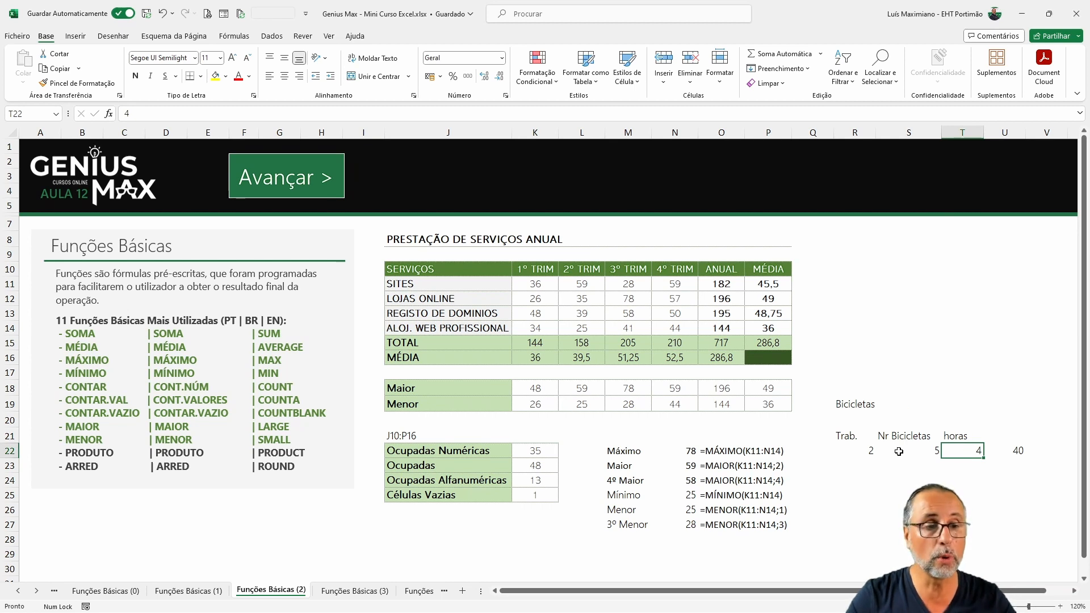
click(920, 450)
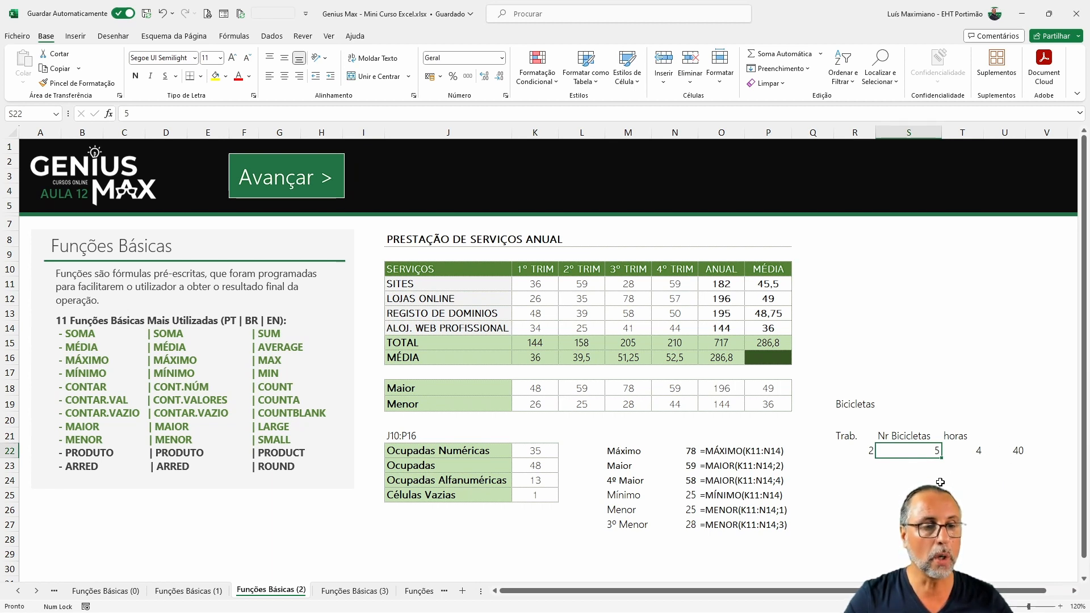
click(901, 481)
click(956, 483)
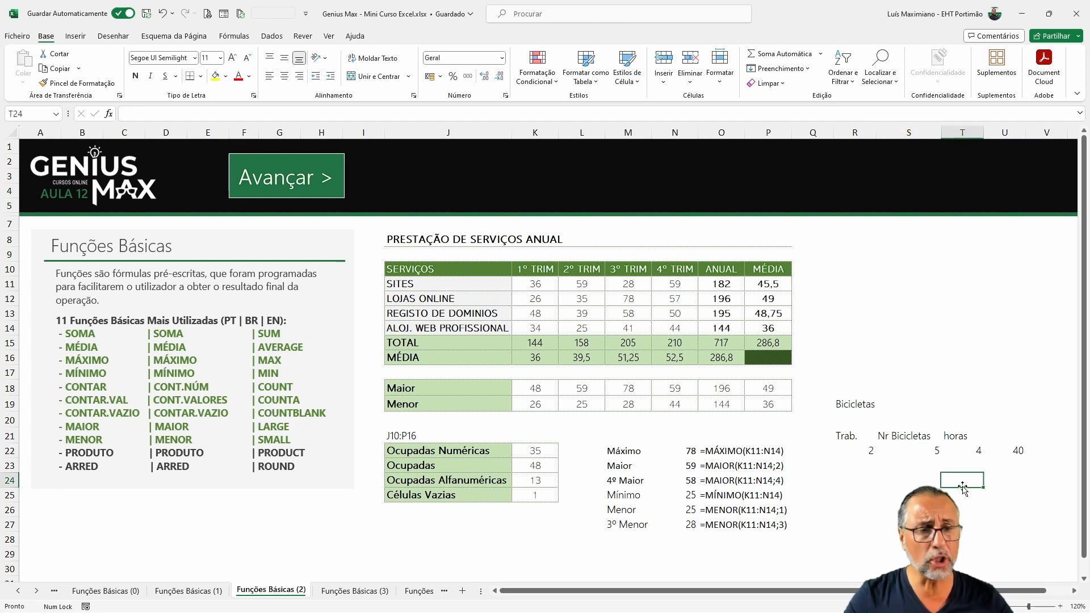
Step: Enter the formula =R22*S22*T22 in S24 as a manual multiplication alternative
key(Left)
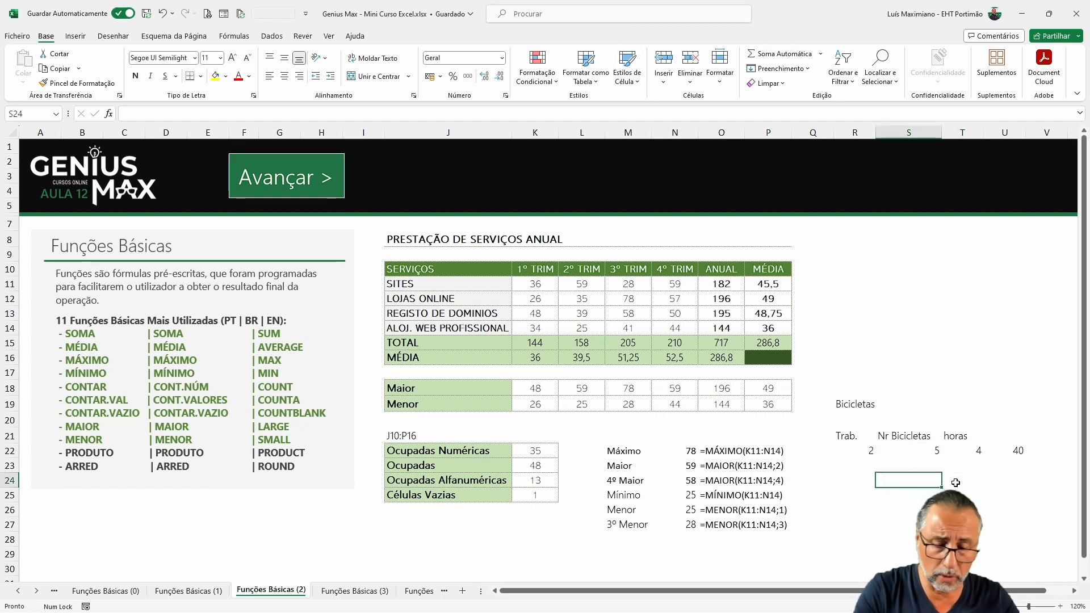
text(=)
click(872, 451)
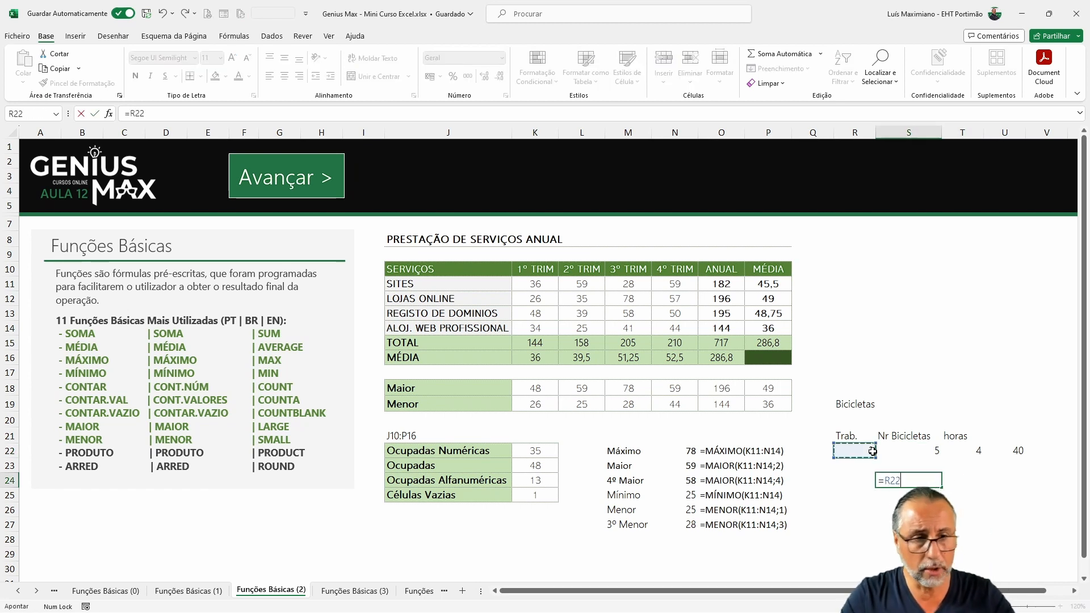
text(*)
click(911, 454)
text(*)
click(980, 449)
key(Return)
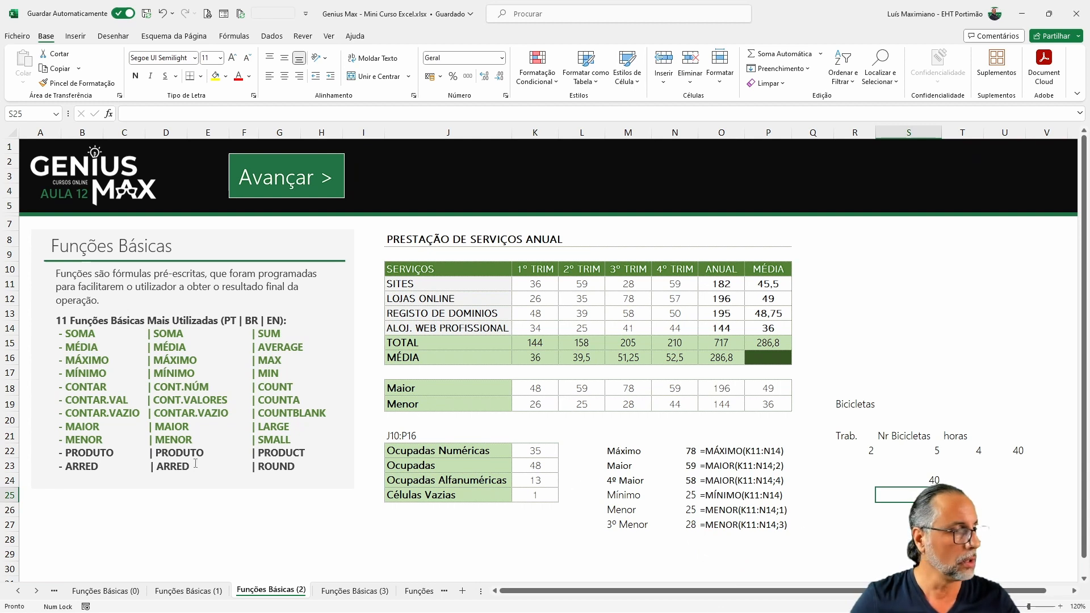
Step: Highlight the PRODUTO line in the functions list with a green font colour
drag(59, 452, 312, 453)
click(239, 77)
click(884, 508)
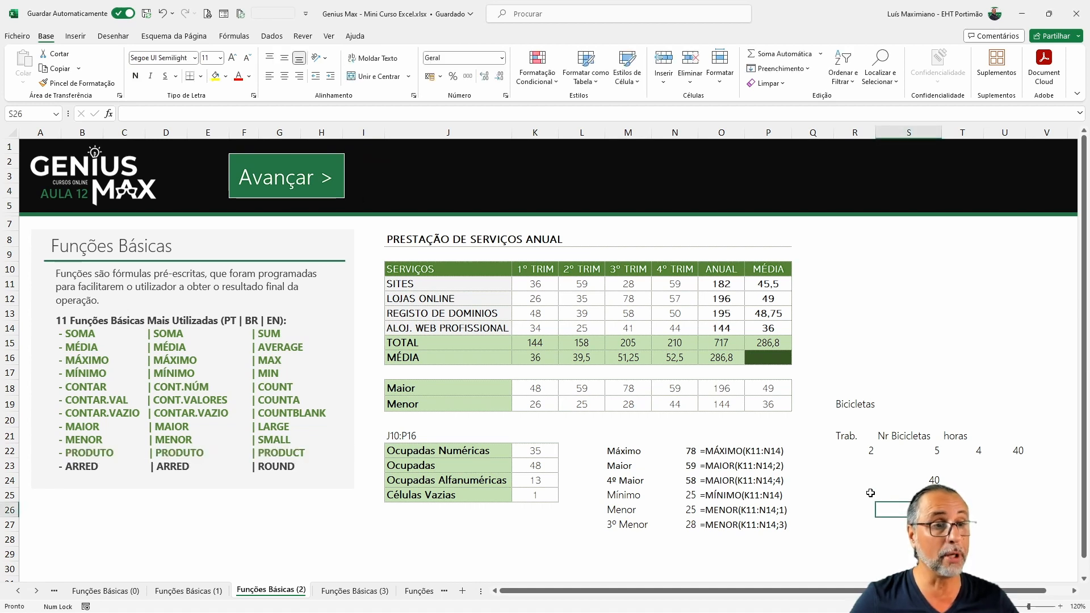
Step: Enter the decimal number 1855,15431 in R11
click(837, 287)
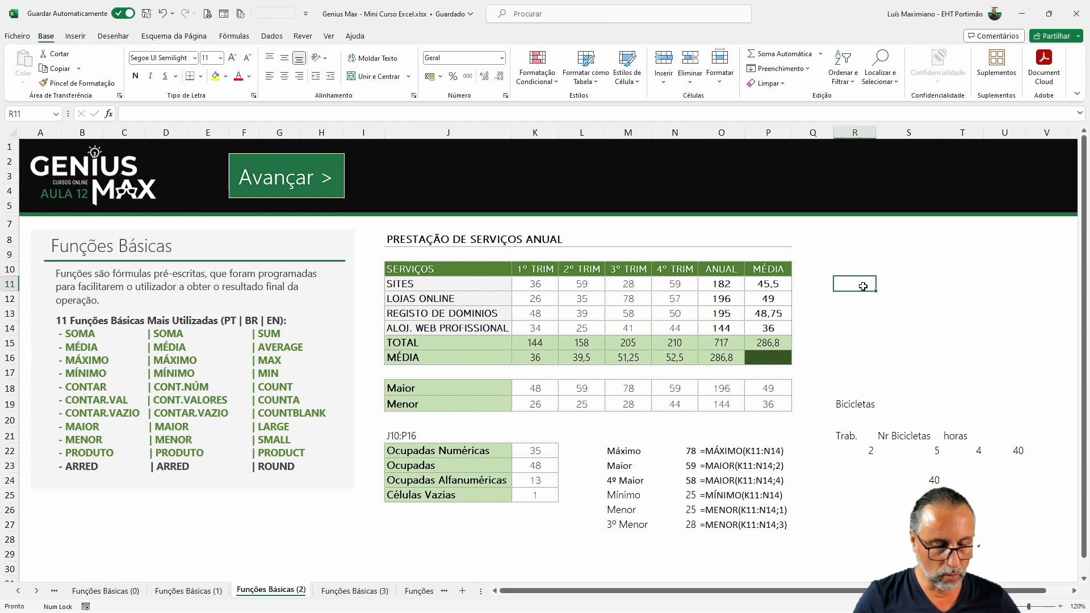
text(1855)
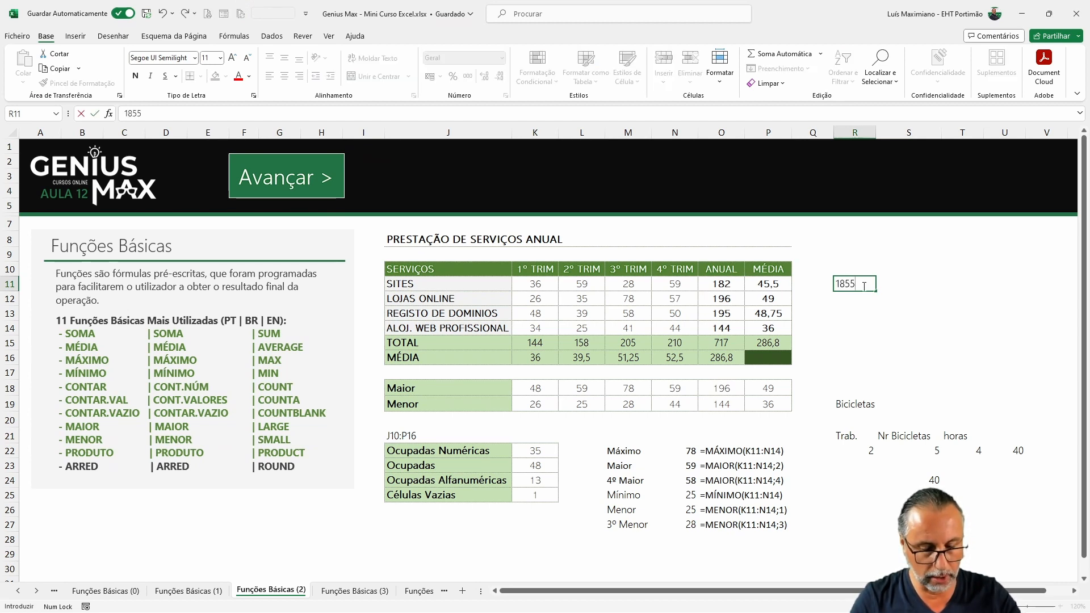
text(,)
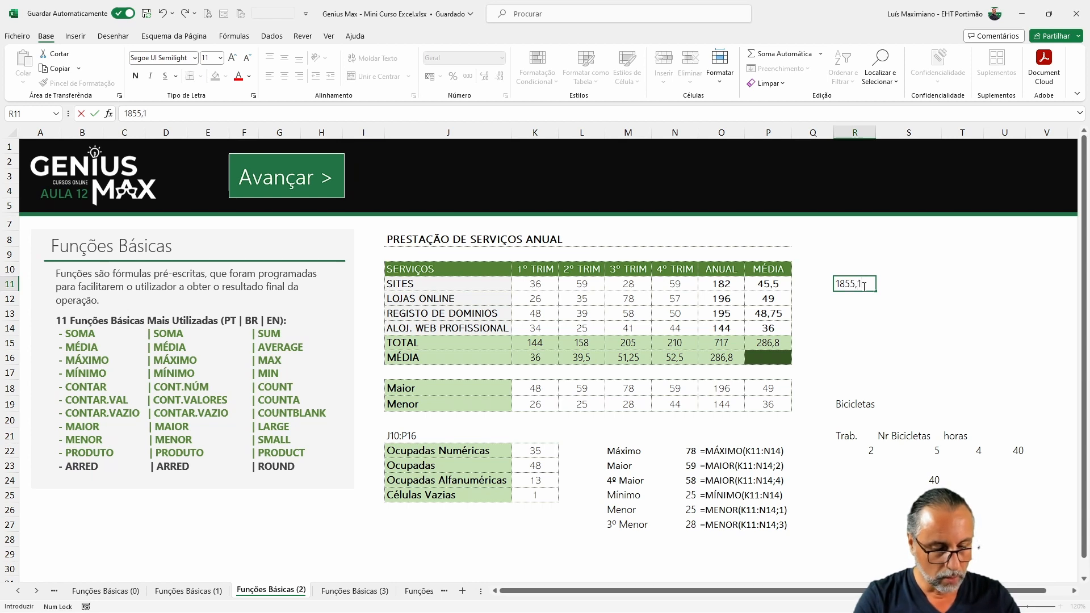
text(15431)
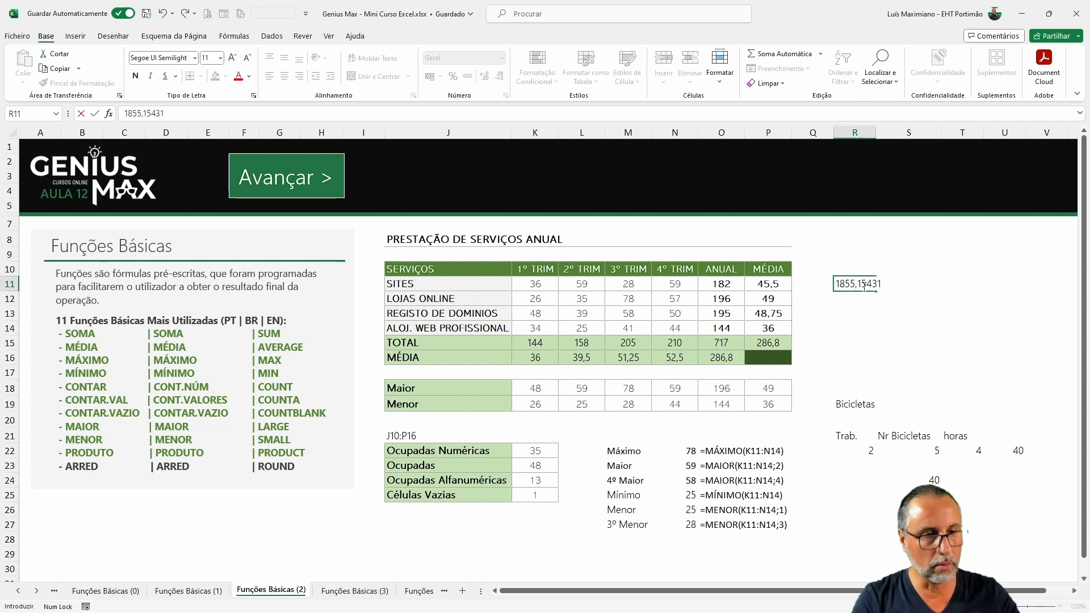
key(Return)
Step: Increase and then decrease the decimal places shown in R11
click(864, 286)
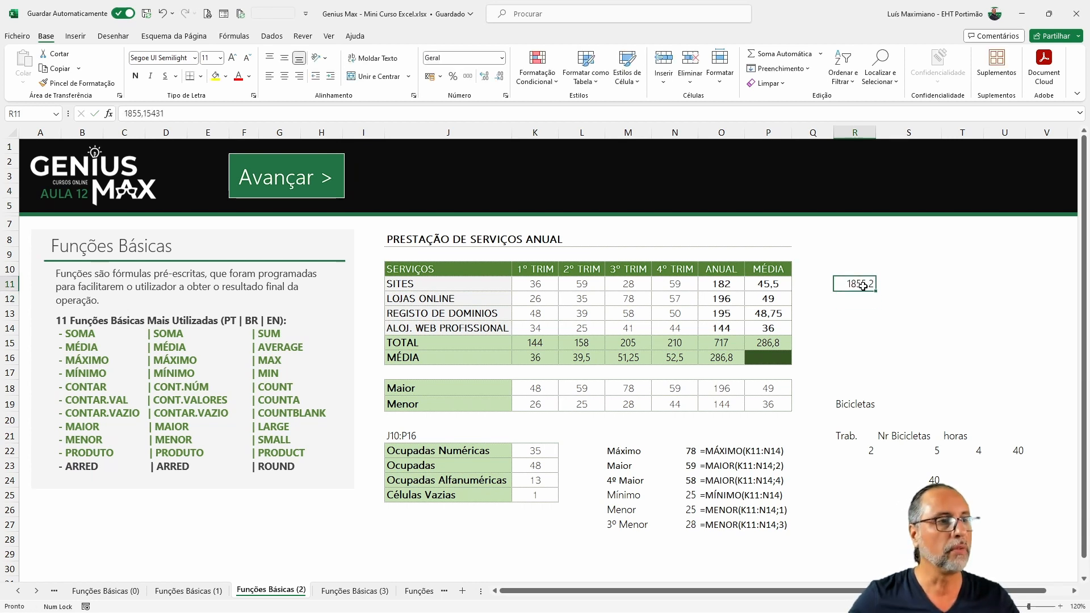
click(485, 77)
click(486, 77)
click(485, 77)
click(485, 76)
click(485, 77)
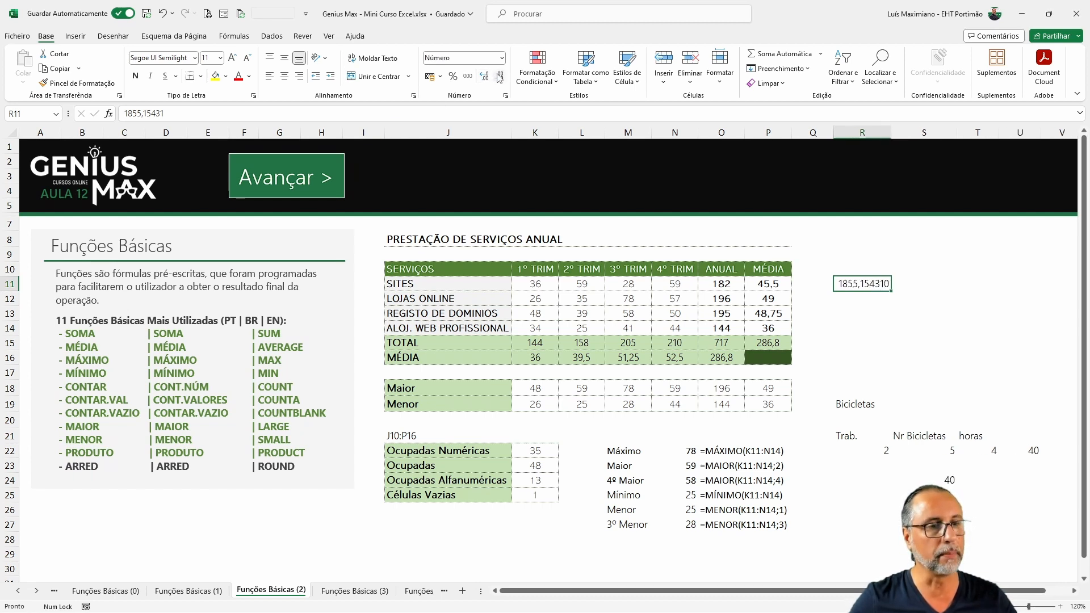
click(500, 76)
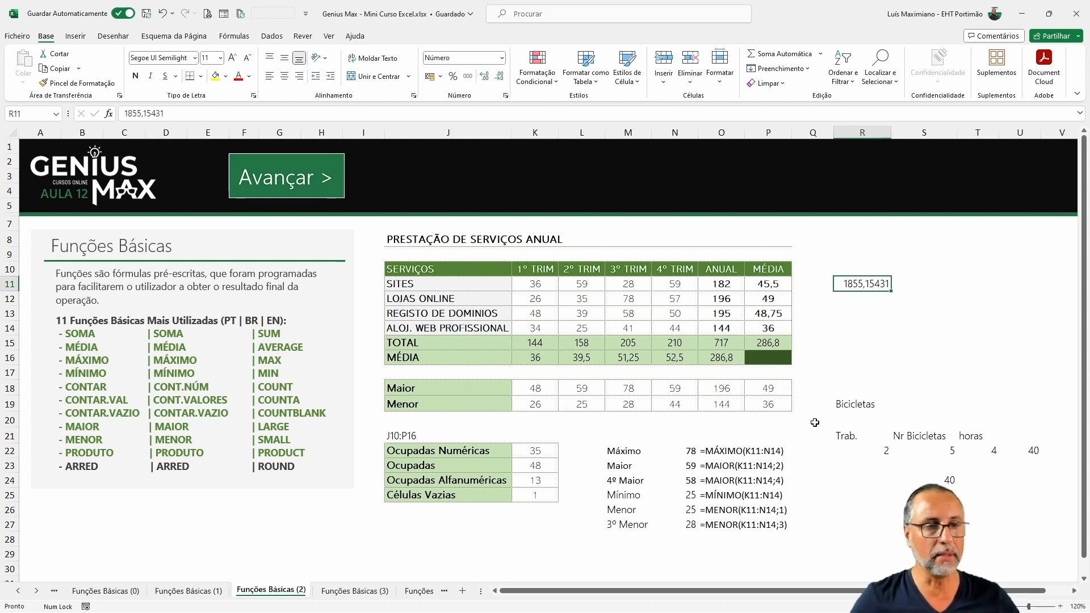
key(Return)
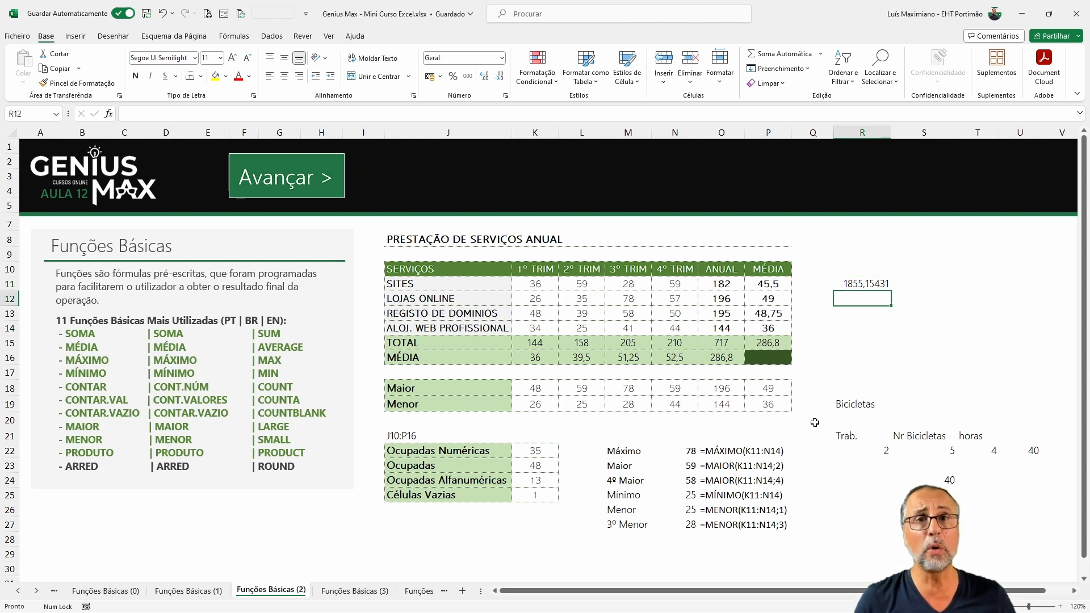
Step: Decrease R11's displayed decimal places until no decimals are shown
key(Up)
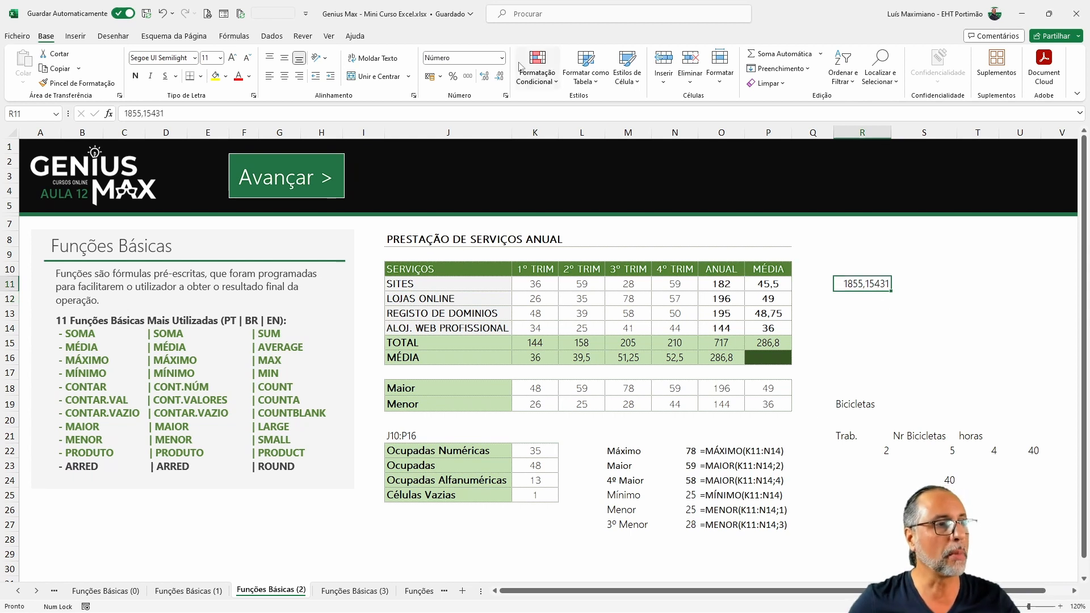
click(499, 76)
click(499, 76)
click(499, 76)
click(499, 76)
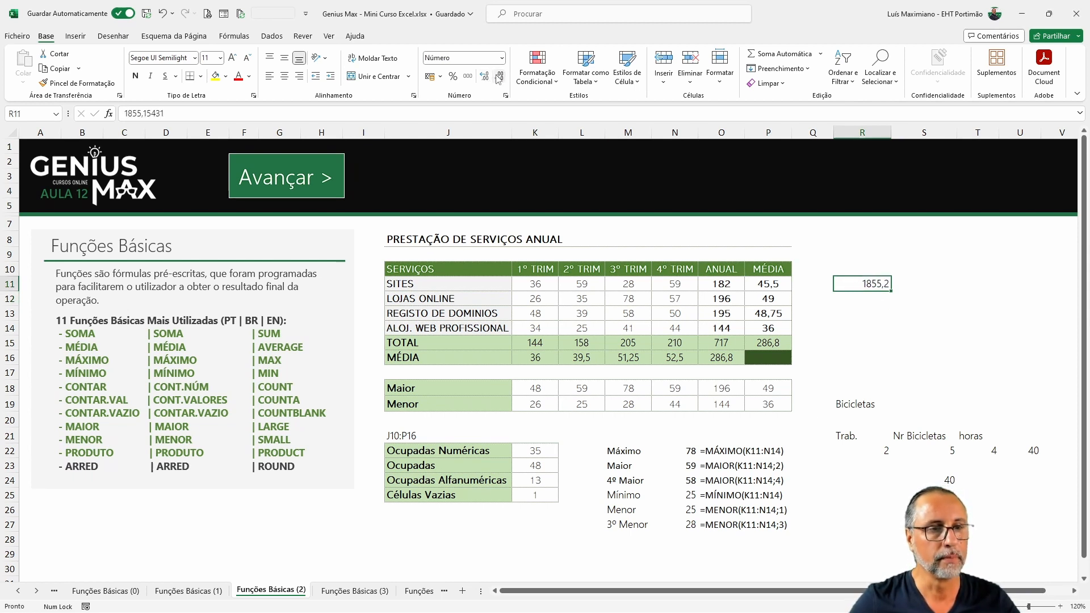
click(499, 76)
Step: Enter the value 1 in R13
click(864, 315)
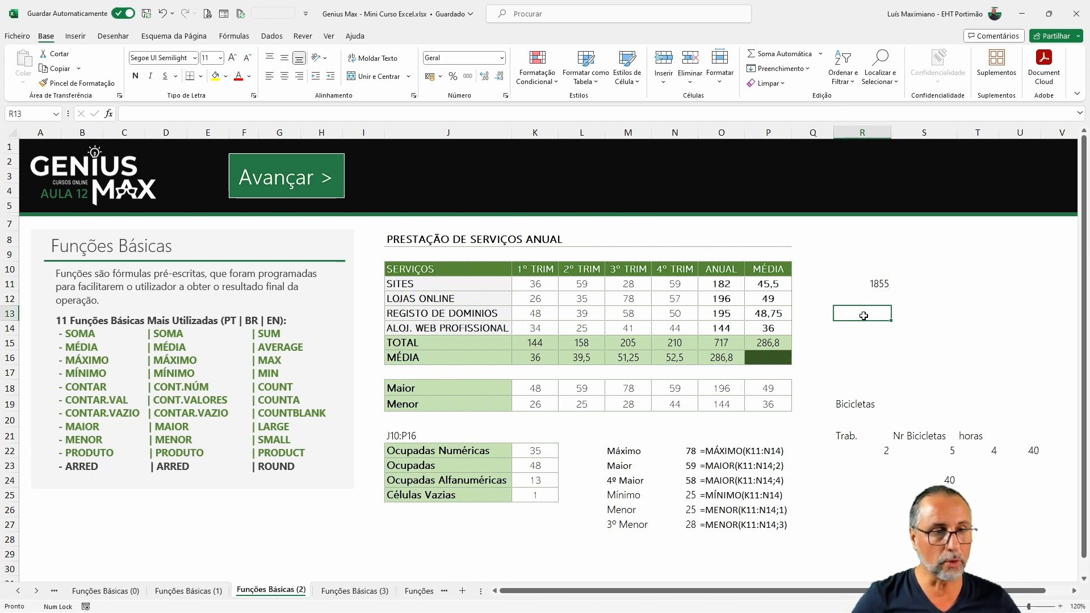
text(\1)
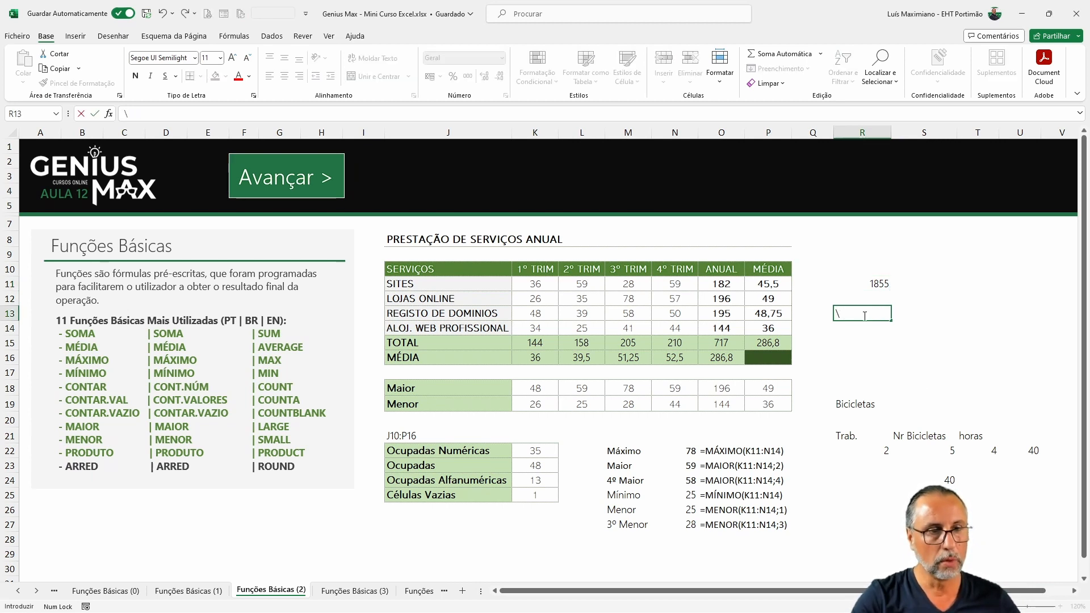
key(Return)
key(Return)
Step: Enter the formula =R13+R11 in R15
text(=)
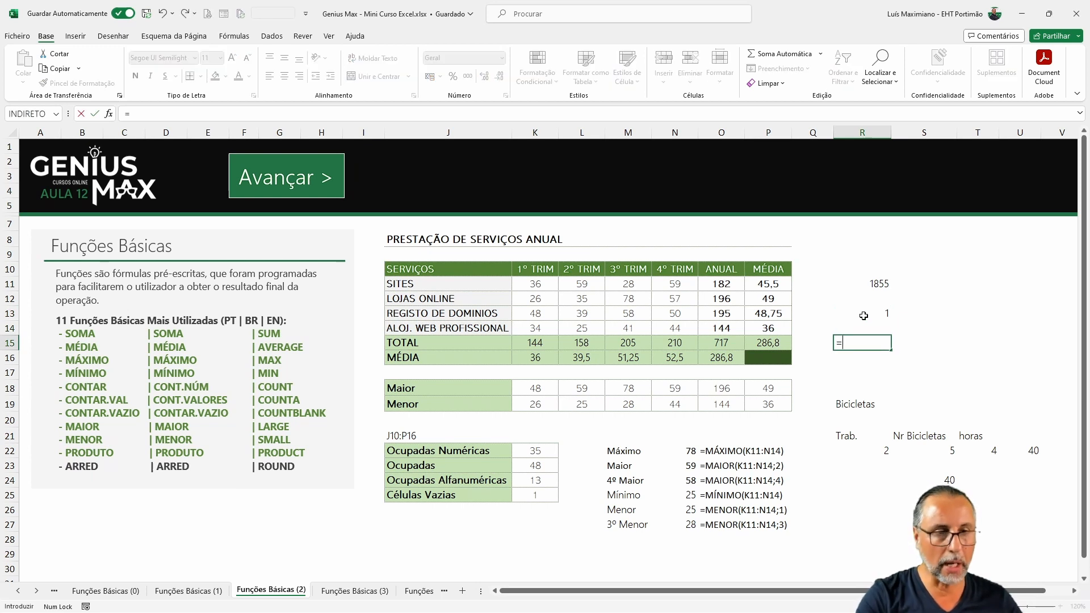
click(863, 315)
text(+)
click(870, 285)
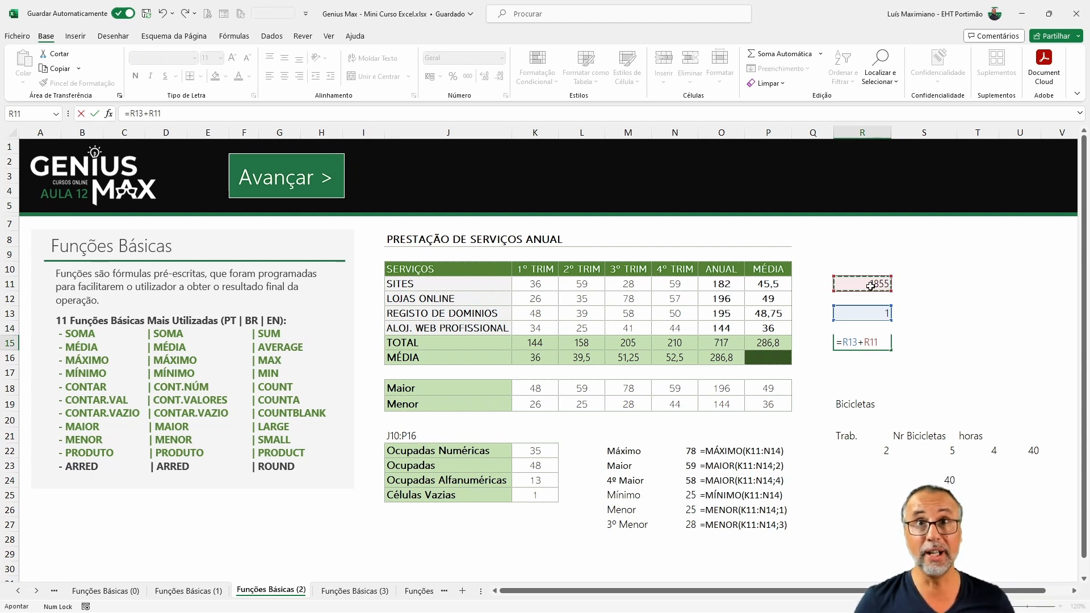
key(Return)
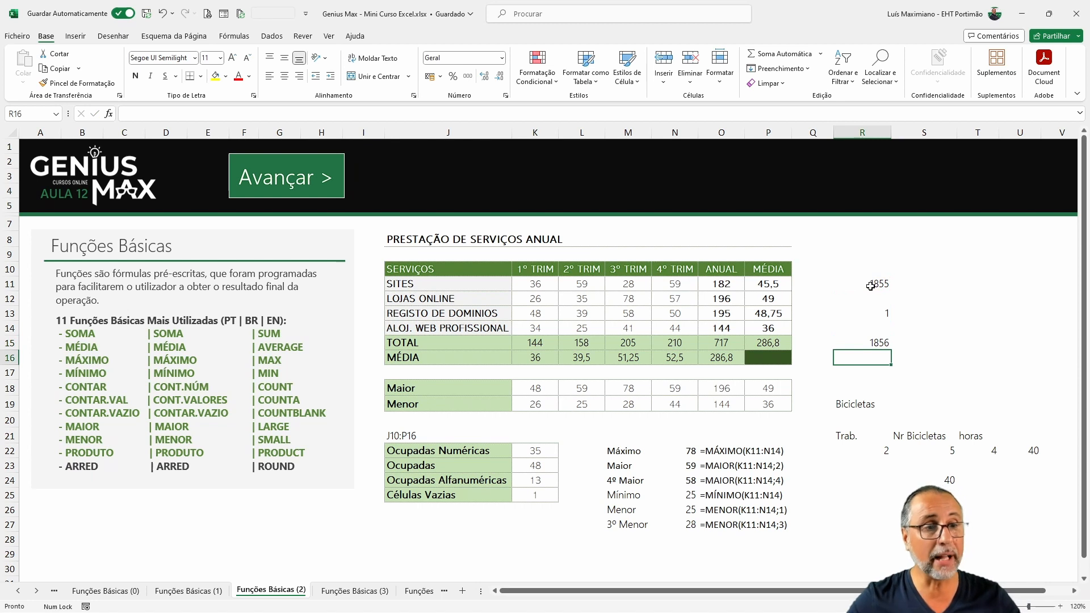
Step: Increase the decimal places shown in R15 to reveal the full sum
click(871, 343)
click(483, 77)
click(484, 76)
click(484, 77)
click(483, 77)
click(484, 77)
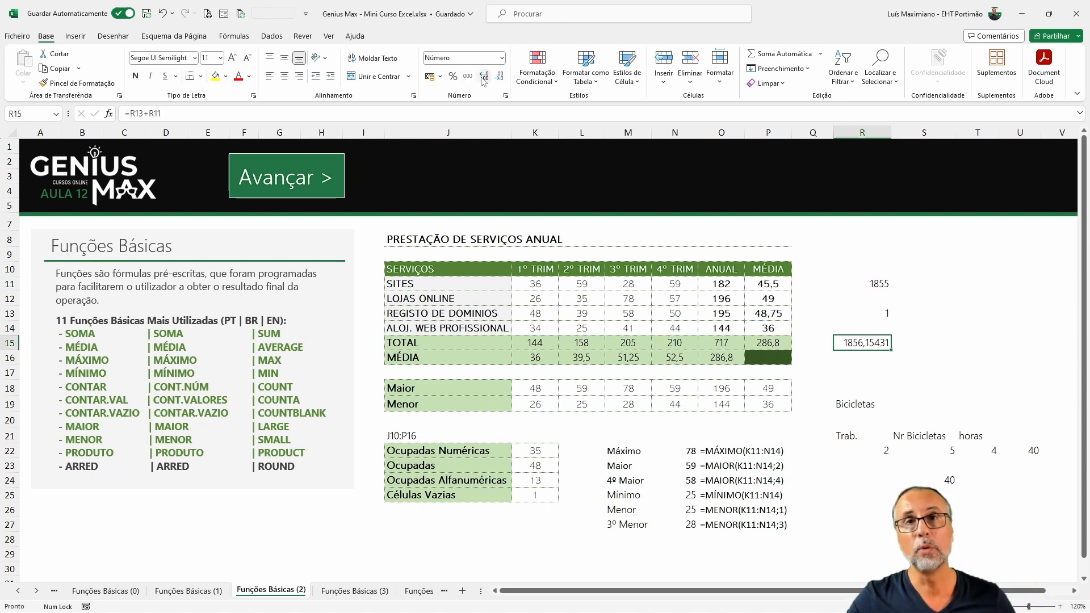
Step: Reduce the decimal places displayed in R15 by one
click(499, 77)
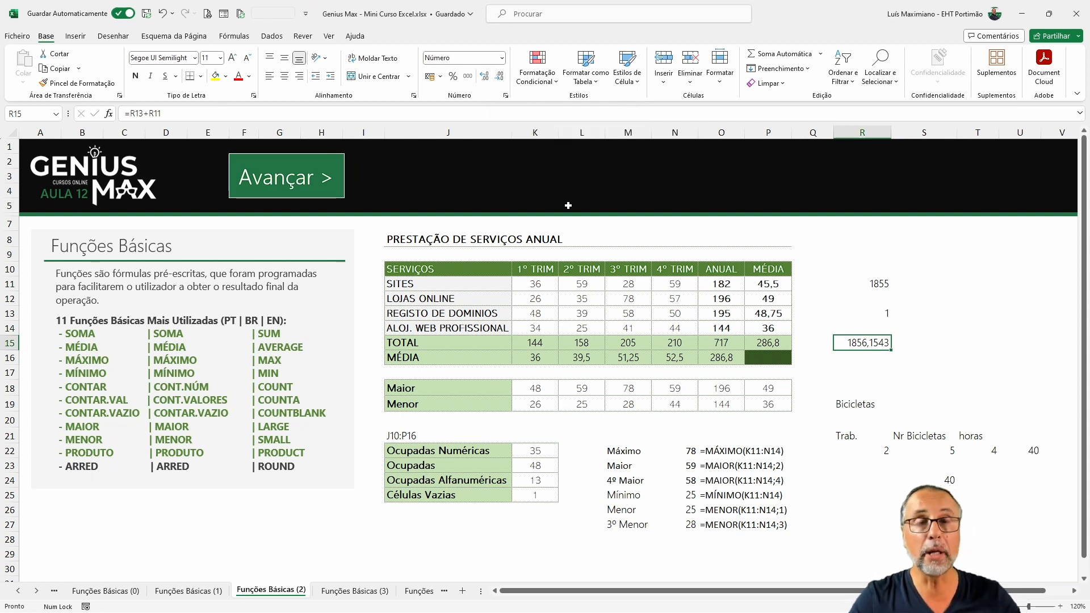
Step: Enter the formula =ARRED(R11;0) in S15 to round R11 to a whole number
click(928, 343)
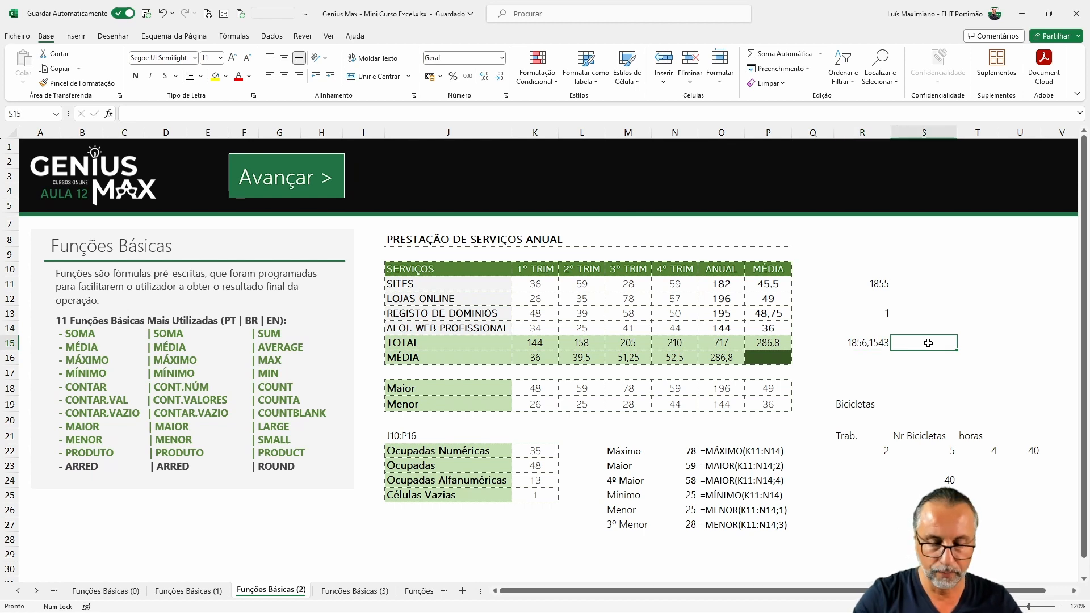
text(=arred()
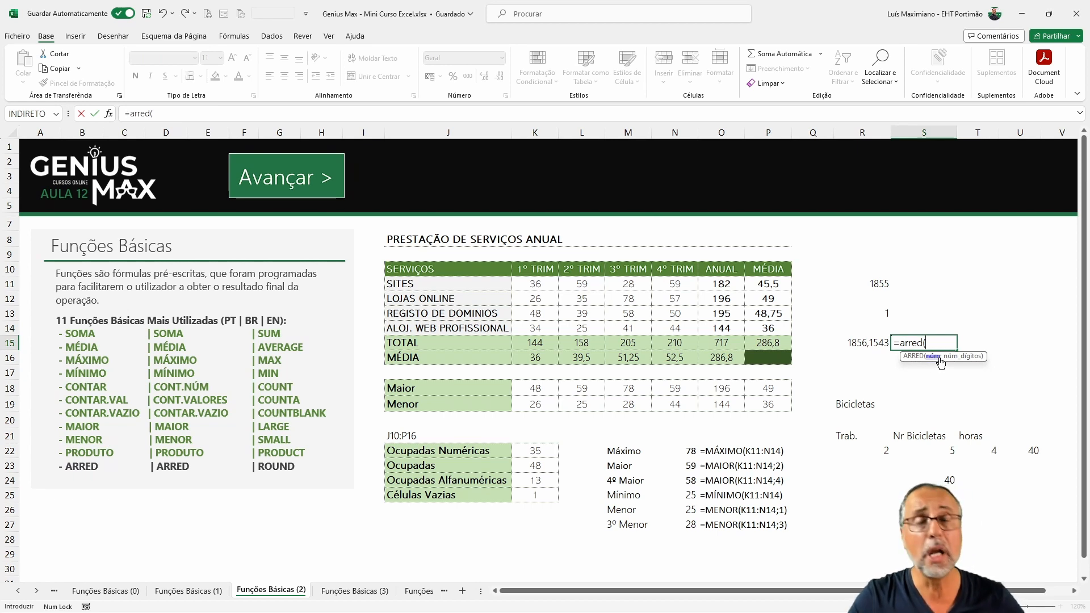
click(876, 283)
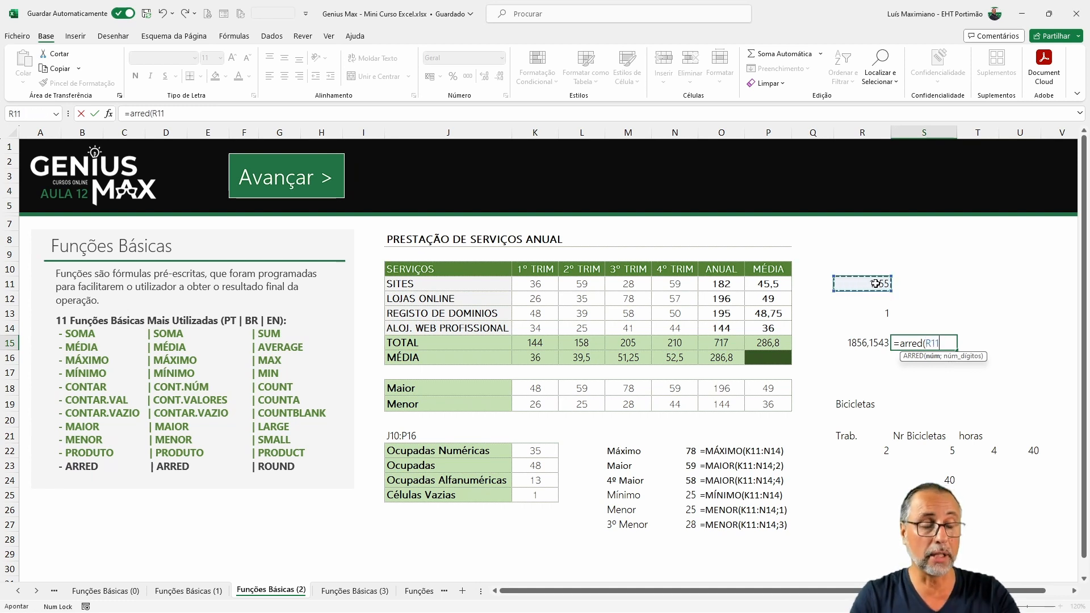
text(;0)
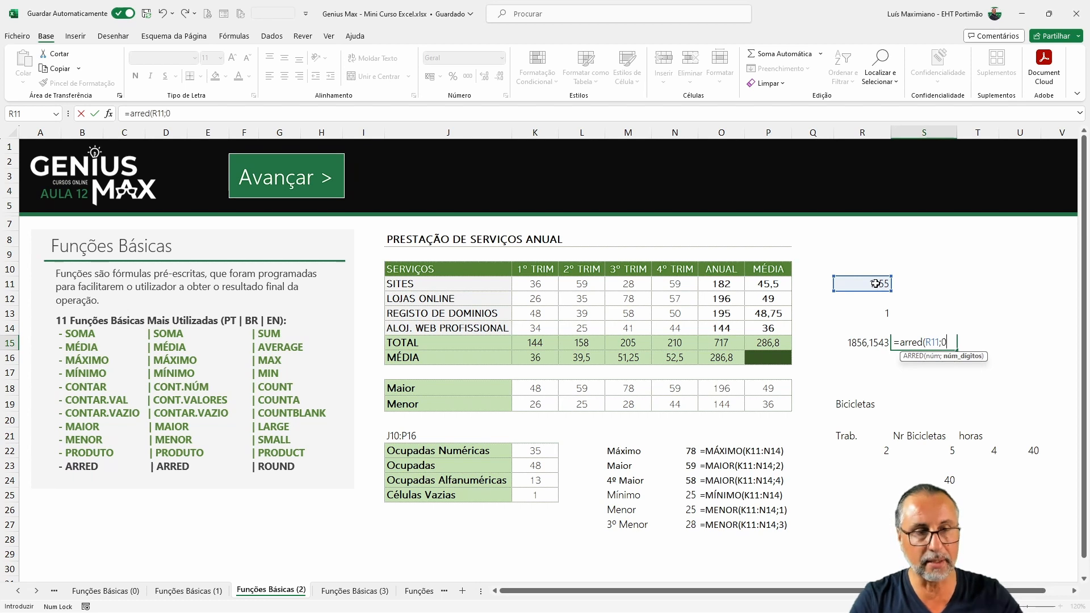
key(ctrl+Return)
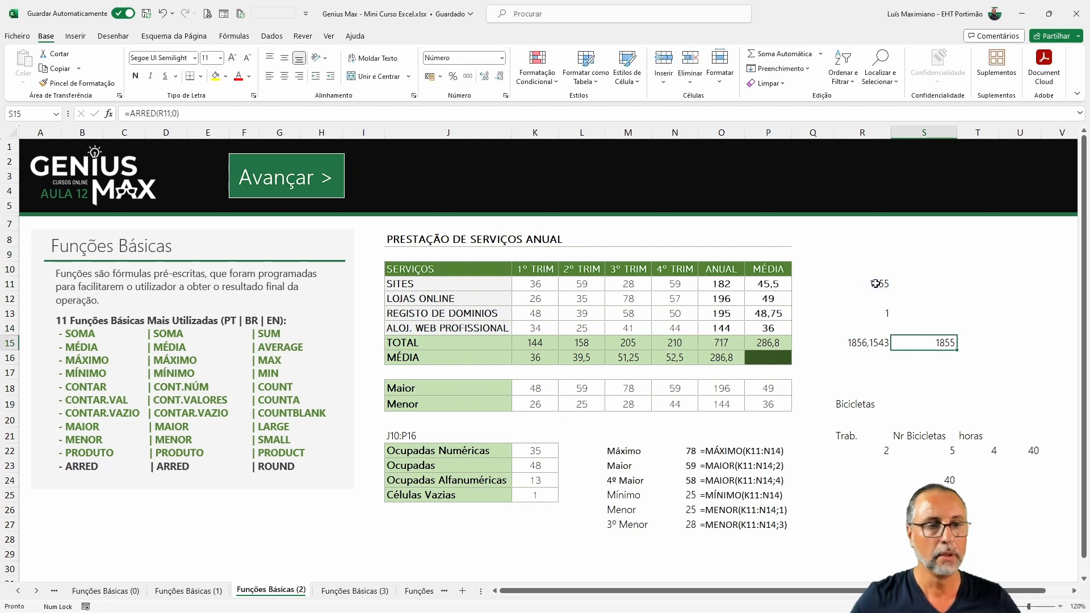
Step: Increase the decimal places displayed in R11 to show four decimals
click(866, 347)
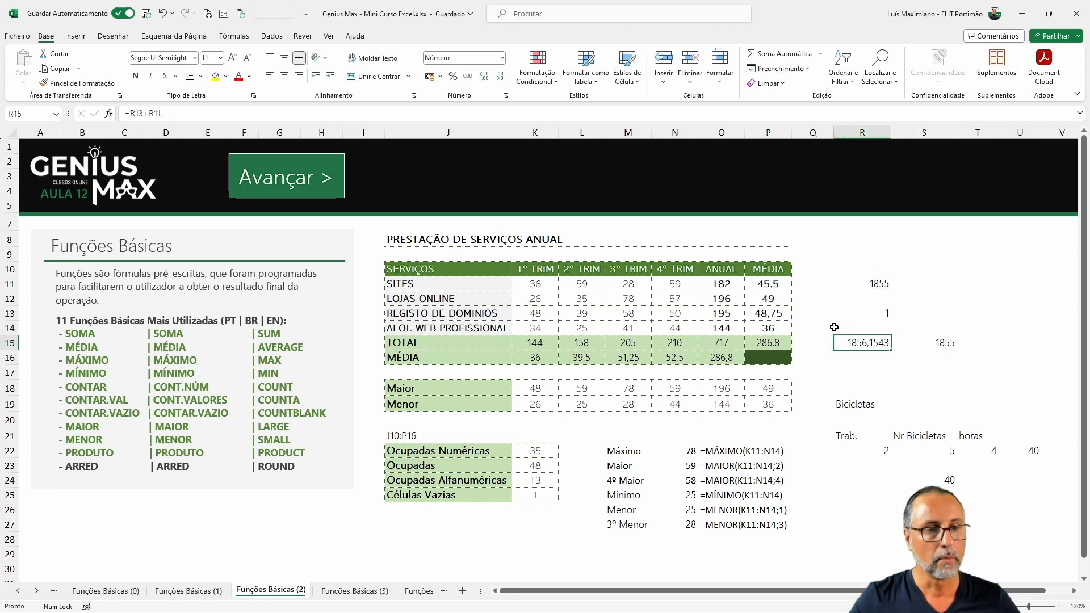
click(890, 282)
click(485, 76)
click(484, 76)
click(484, 76)
click(484, 76)
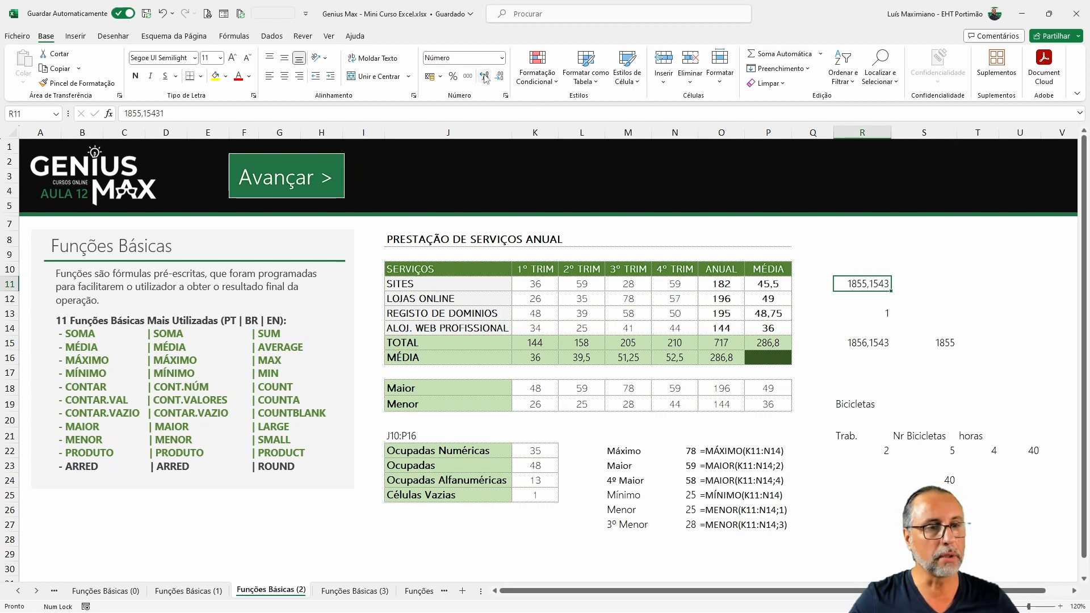
Step: Change the value in R11 to 1855,55431 by editing its first decimal digit
click(935, 344)
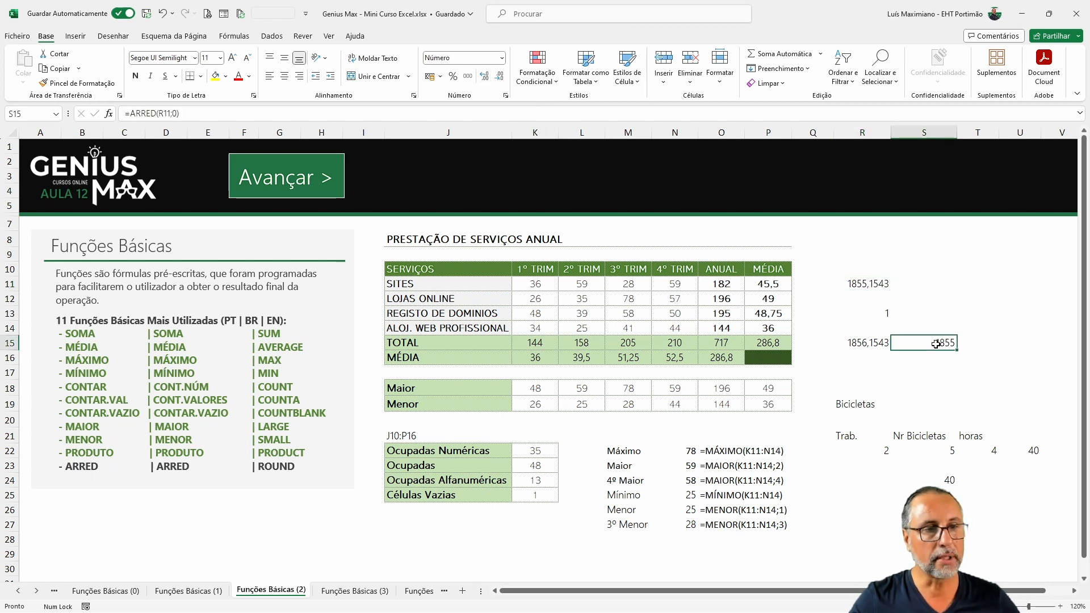
click(873, 285)
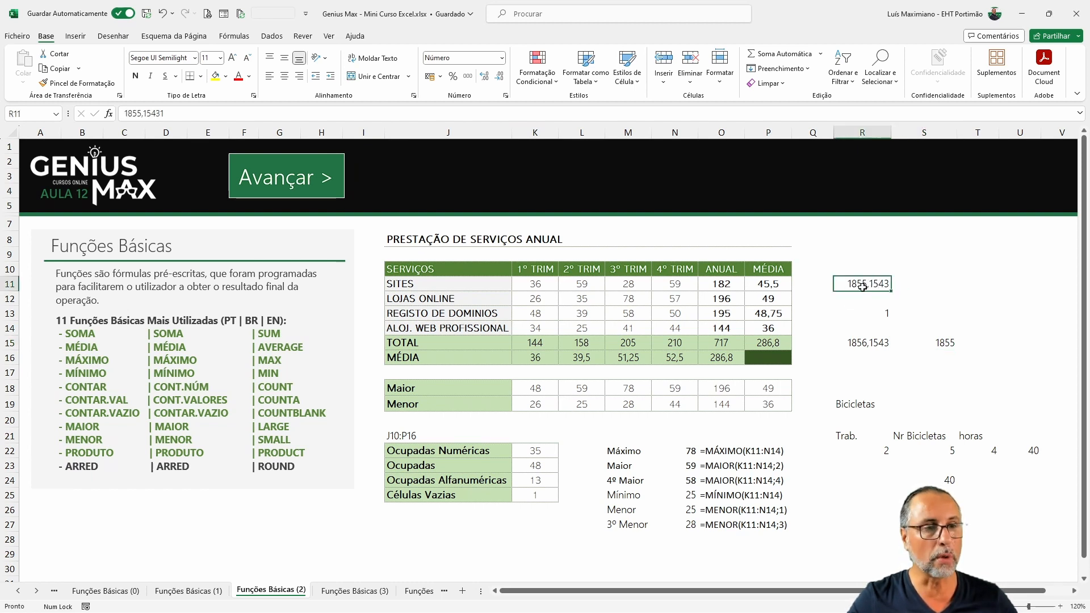
click(140, 114)
key(Delete)
text(5)
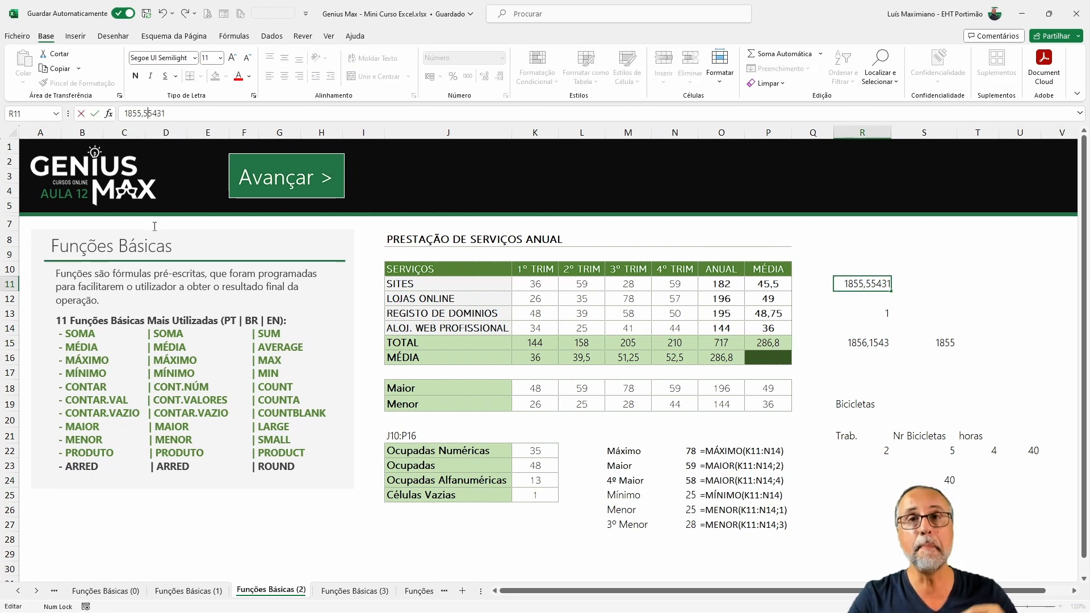
key(Return)
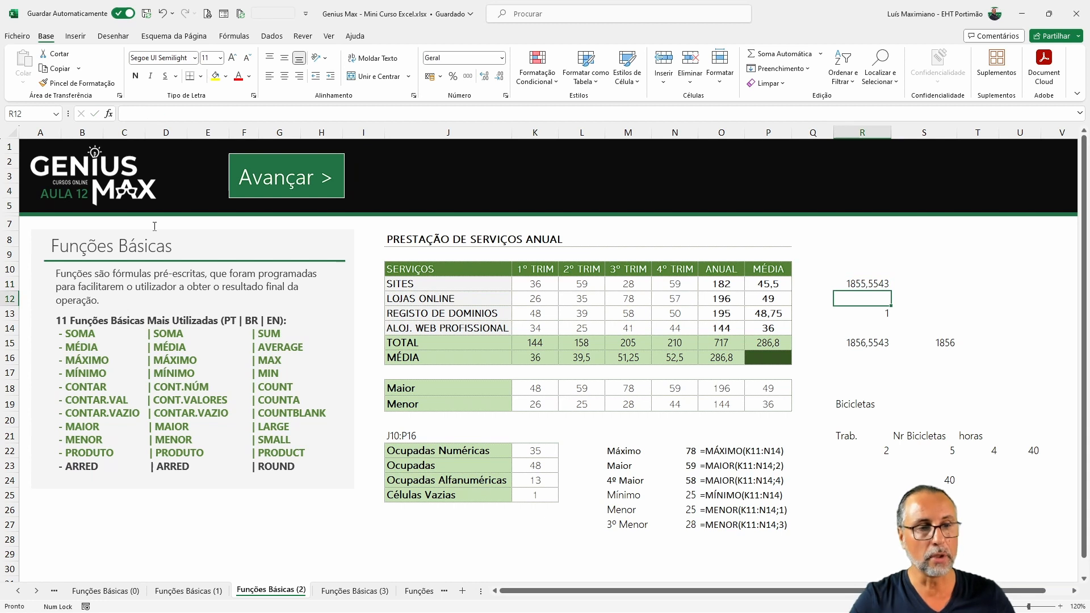
Step: Change the value in R11 to 1855,35431
click(950, 344)
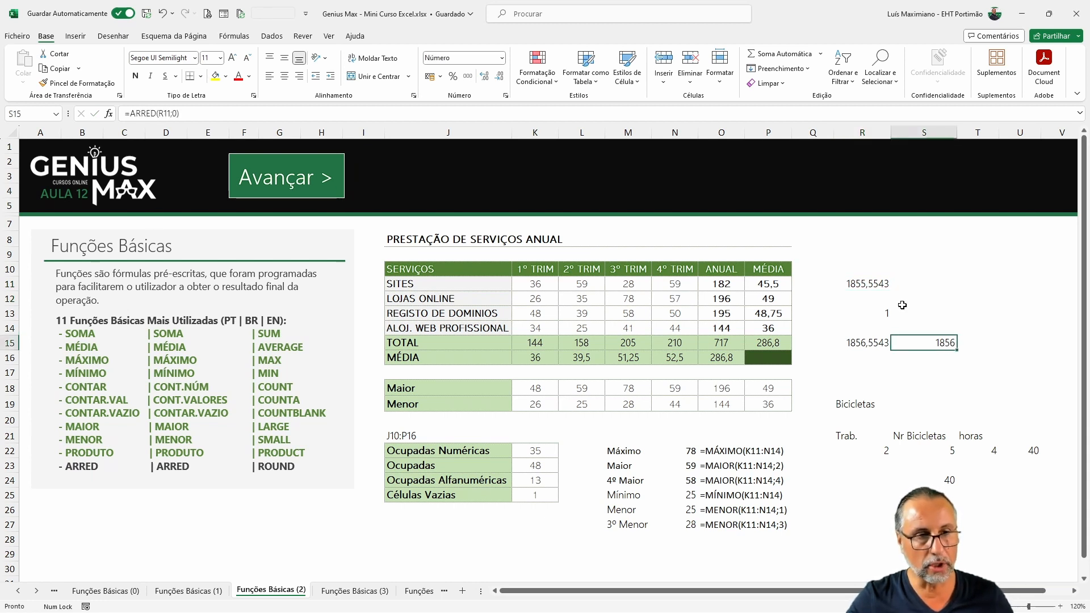
click(870, 282)
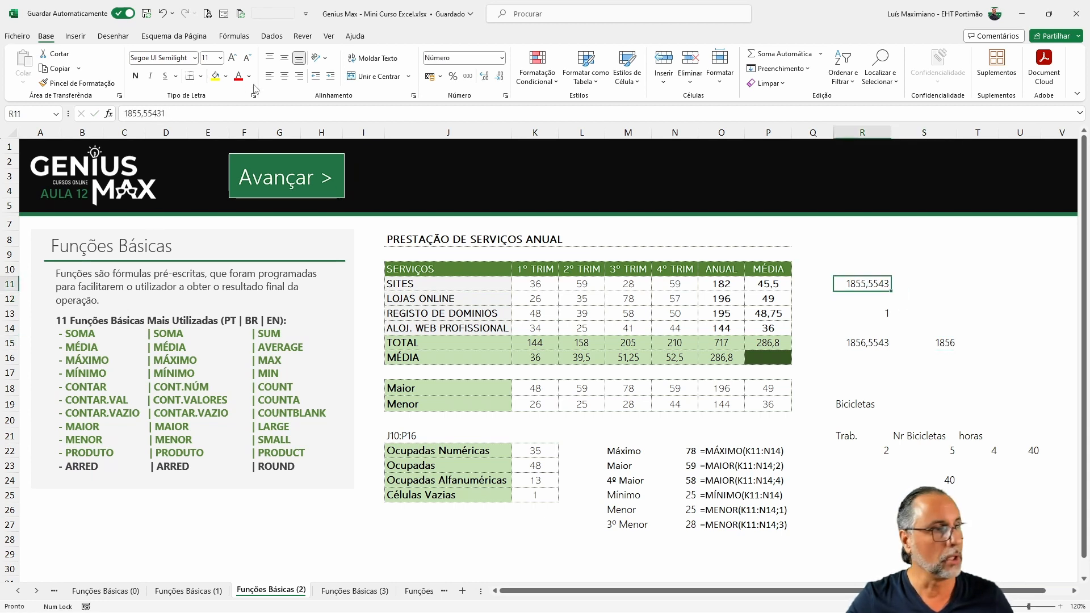
click(146, 112)
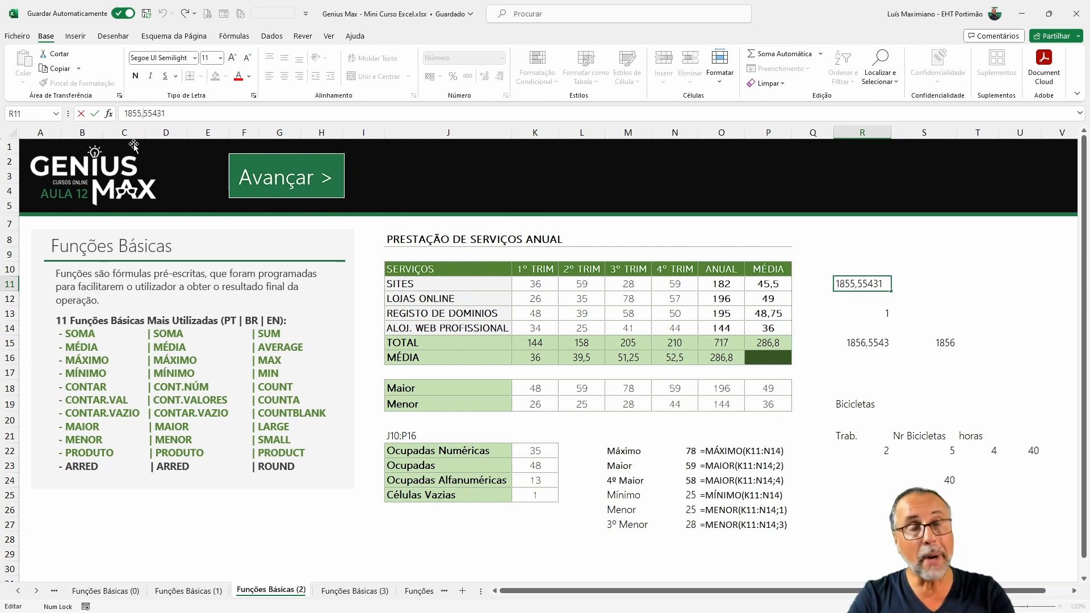
key(Delete)
text(3)
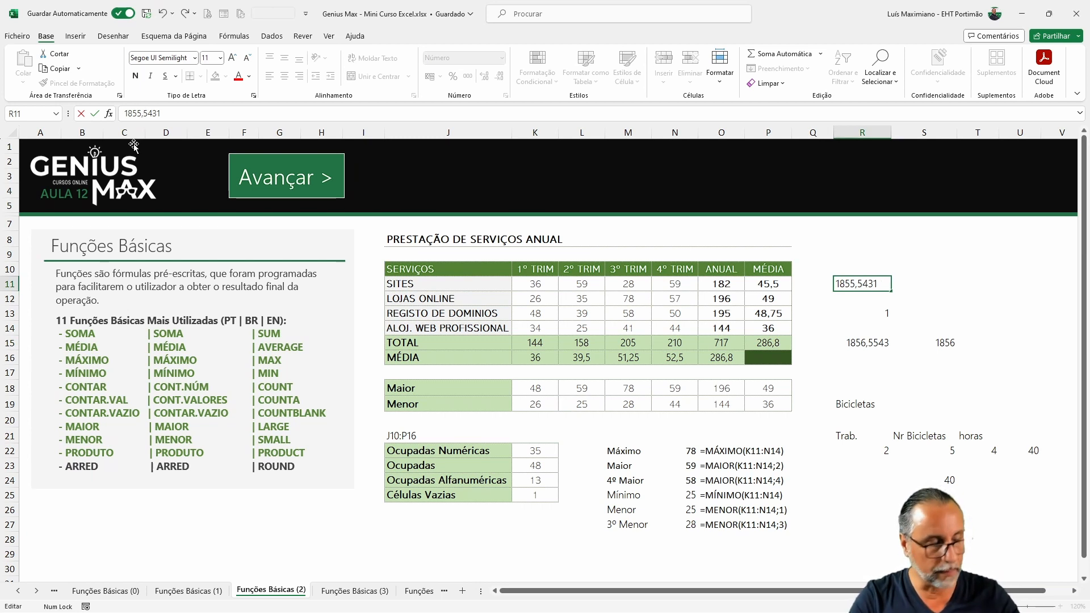
key(Return)
key(Up)
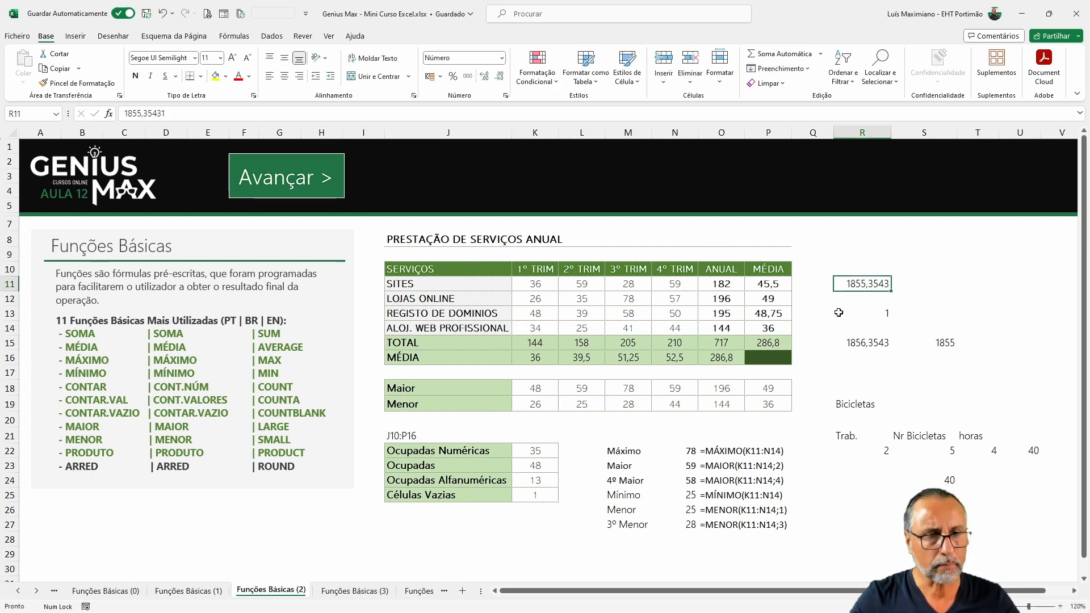
Step: Increase the decimal places displayed in S15 to three
click(938, 346)
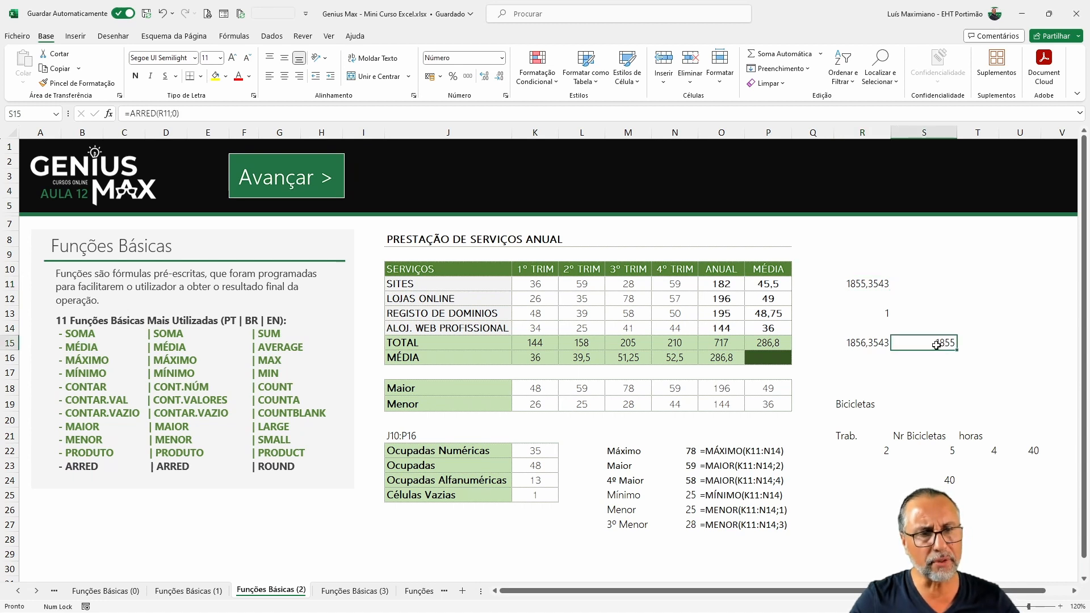
click(484, 76)
click(484, 76)
click(484, 76)
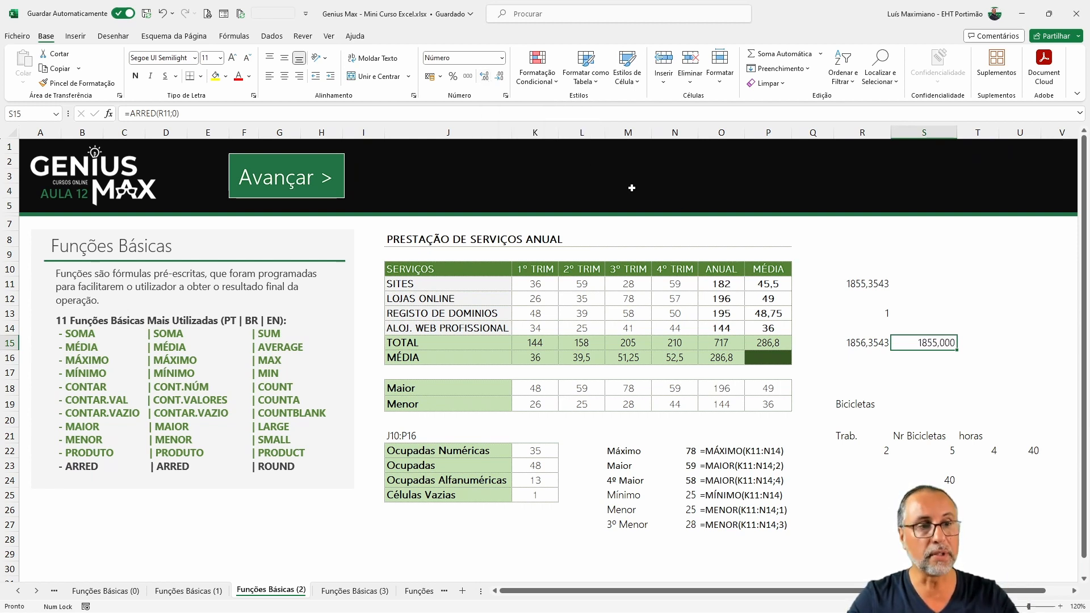
Step: Edit the formula in S15 to =ARRED(R11;2) so it rounds to two decimals
click(873, 287)
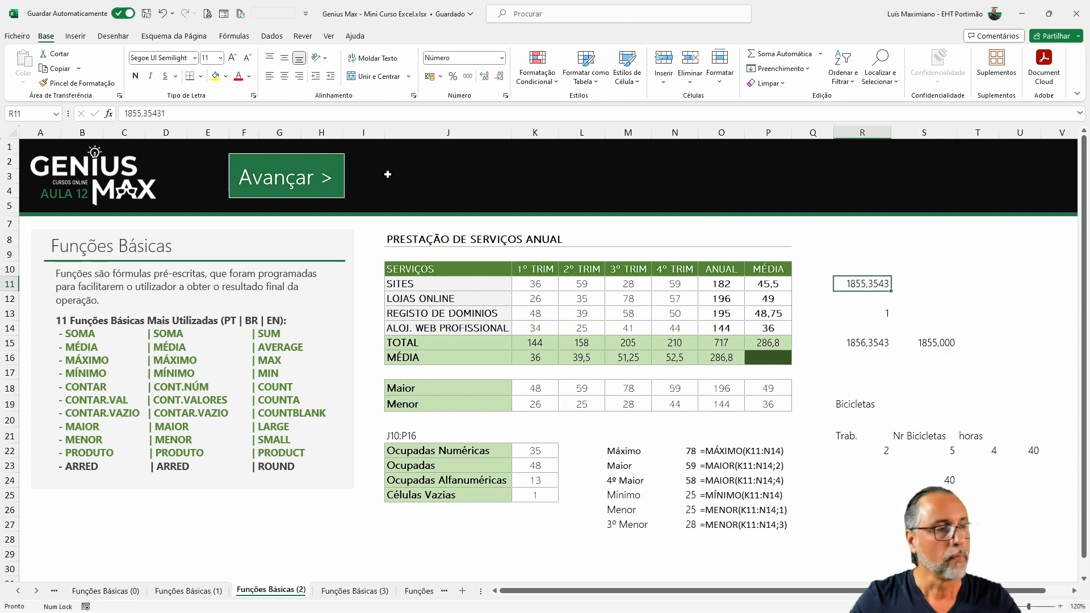
click(944, 345)
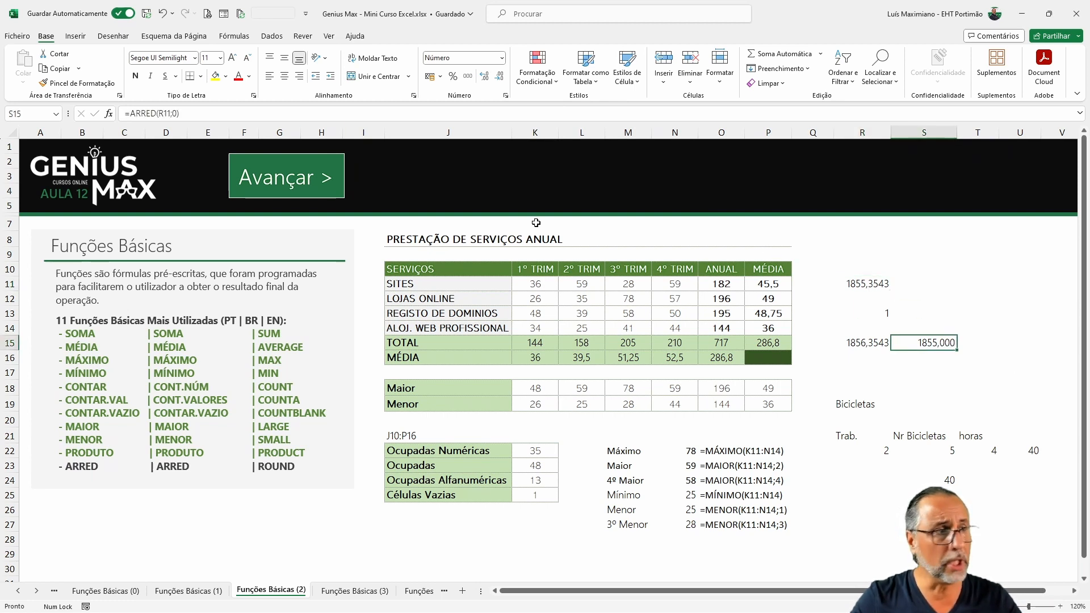
click(175, 114)
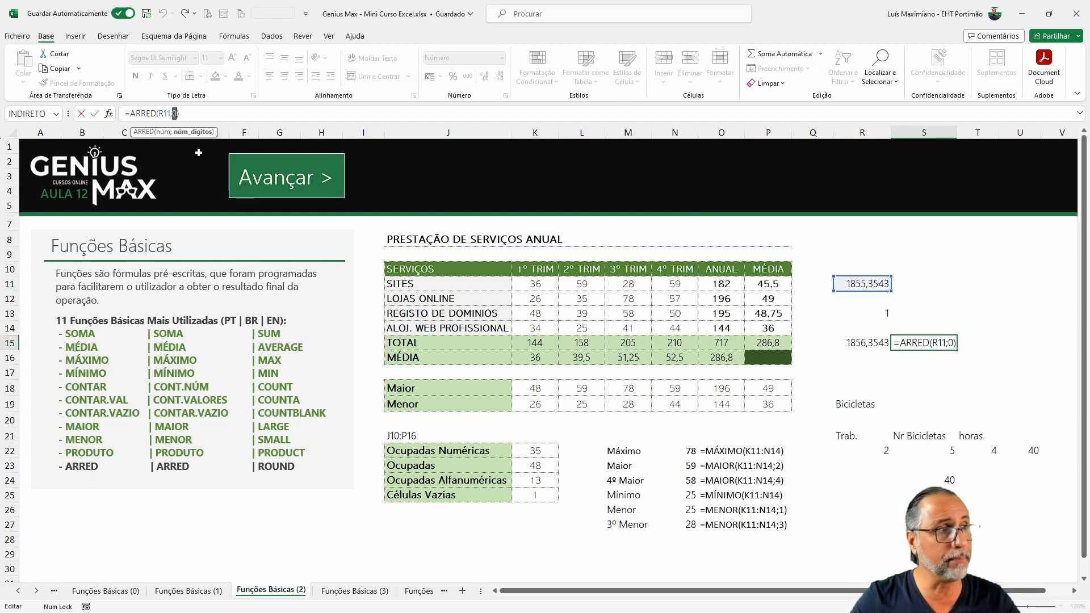
text(2)
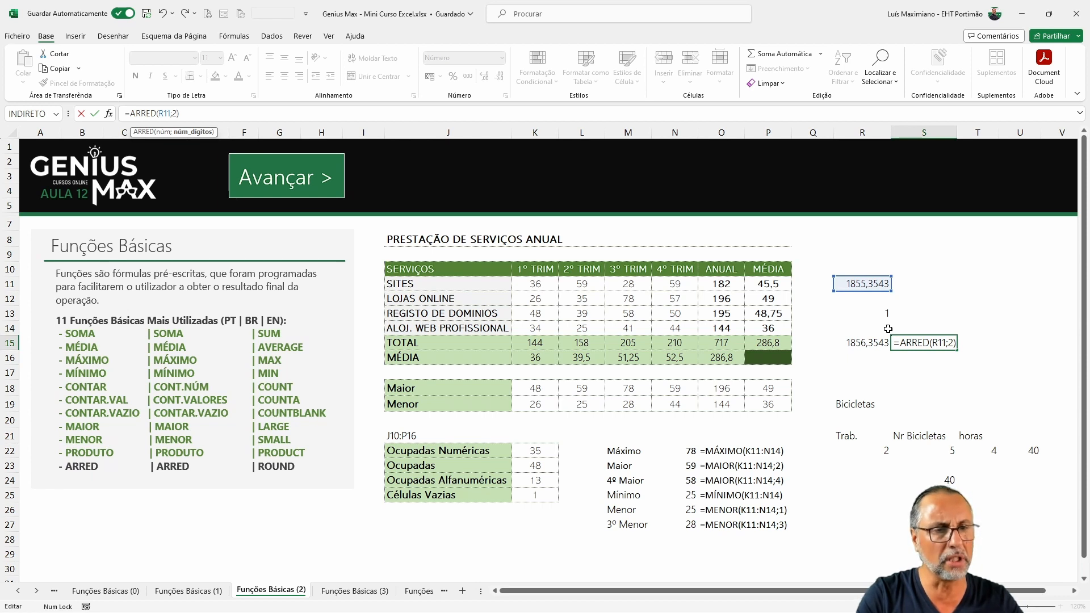
key(Return)
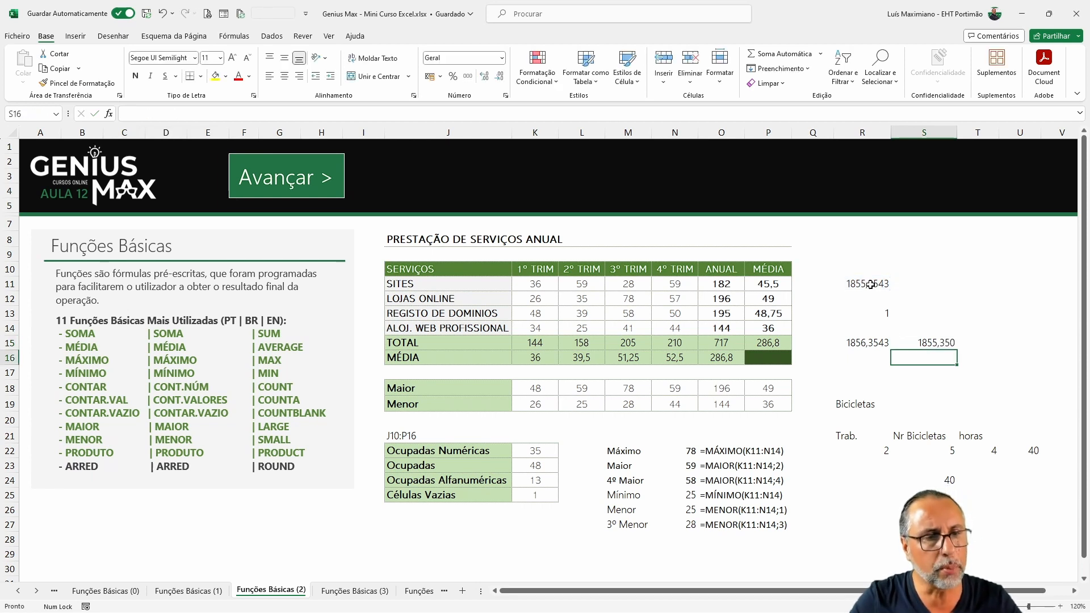
Step: Change the value in R11 to 1855,35531
click(869, 285)
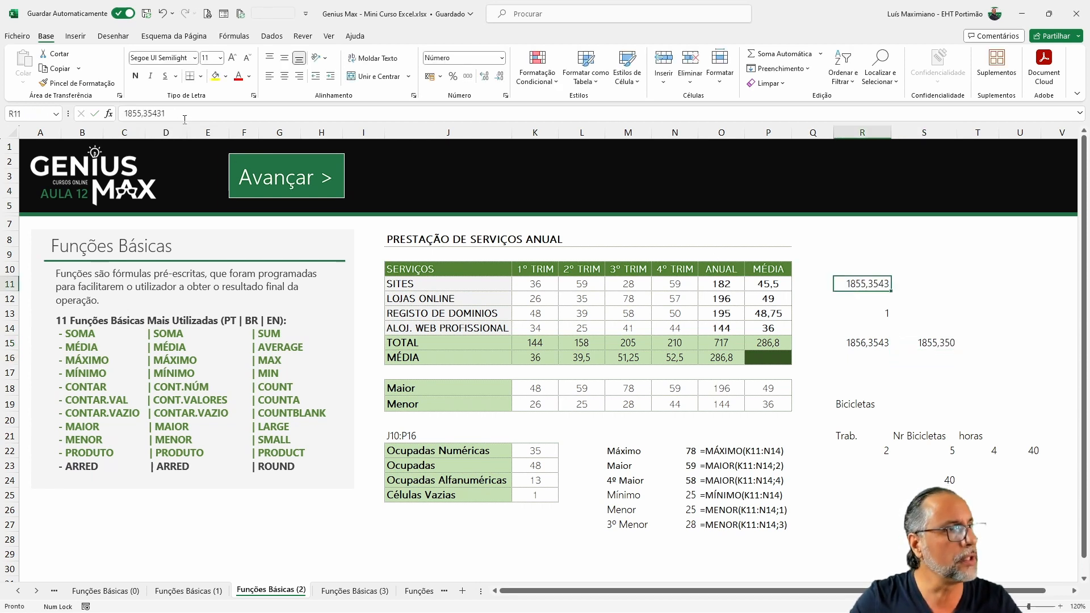
click(157, 113)
key(BackSpace)
text(5)
key(ctrl+Return)
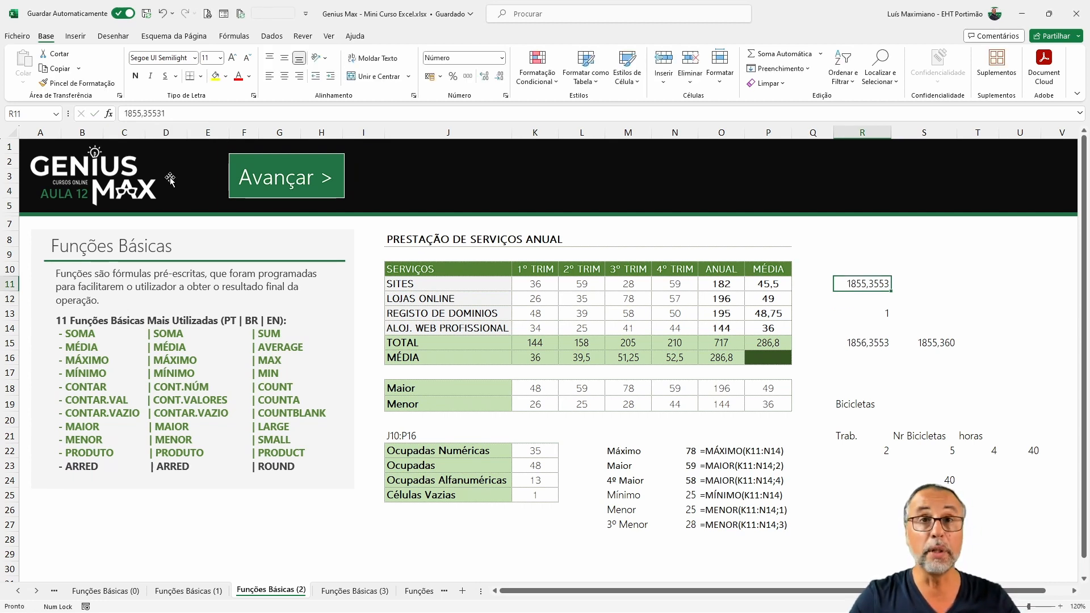
Step: Edit the formula in S15 to =ARRED(R11;0) so it rounds to a whole number
click(924, 329)
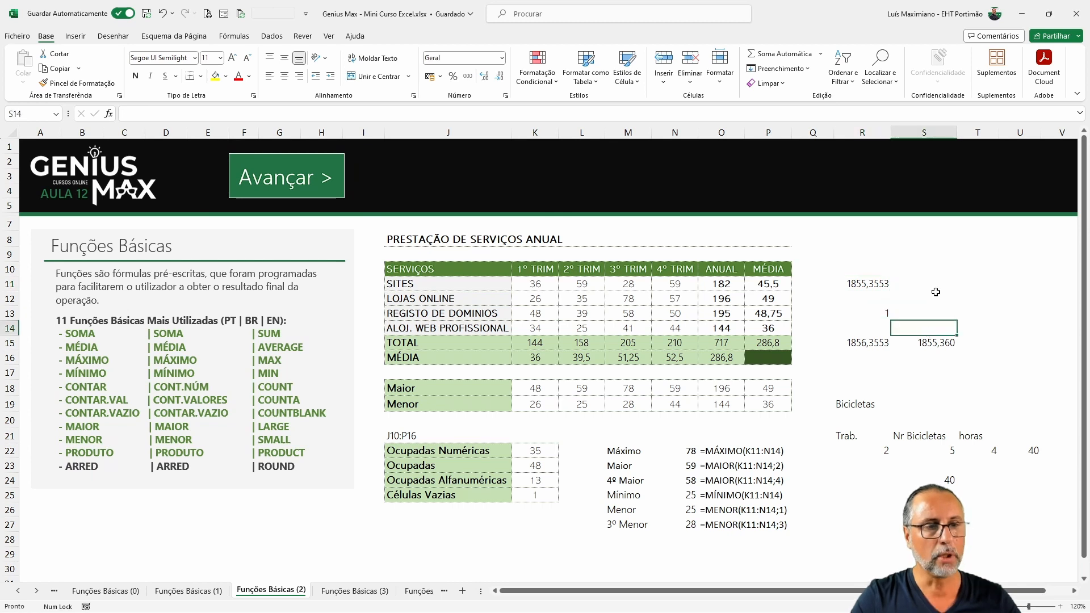
double_click(924, 341)
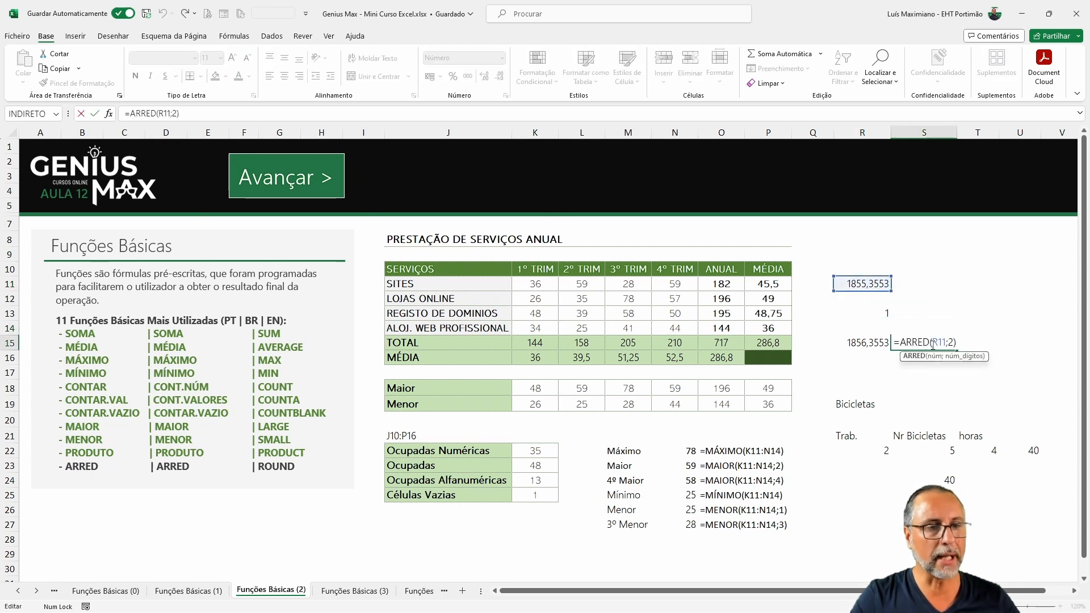
click(950, 343)
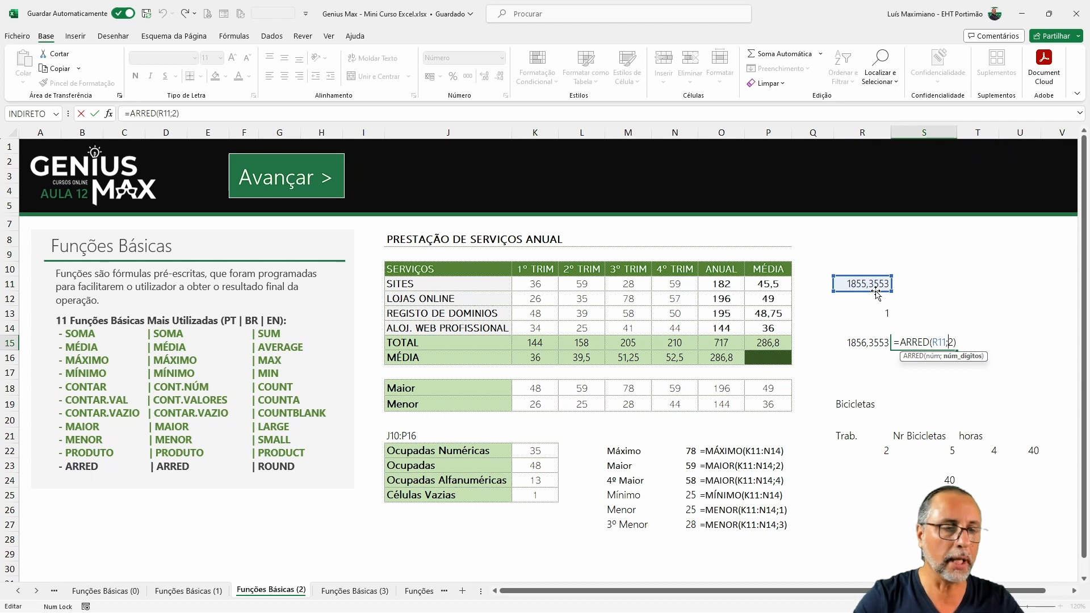
key(ctrl+Return)
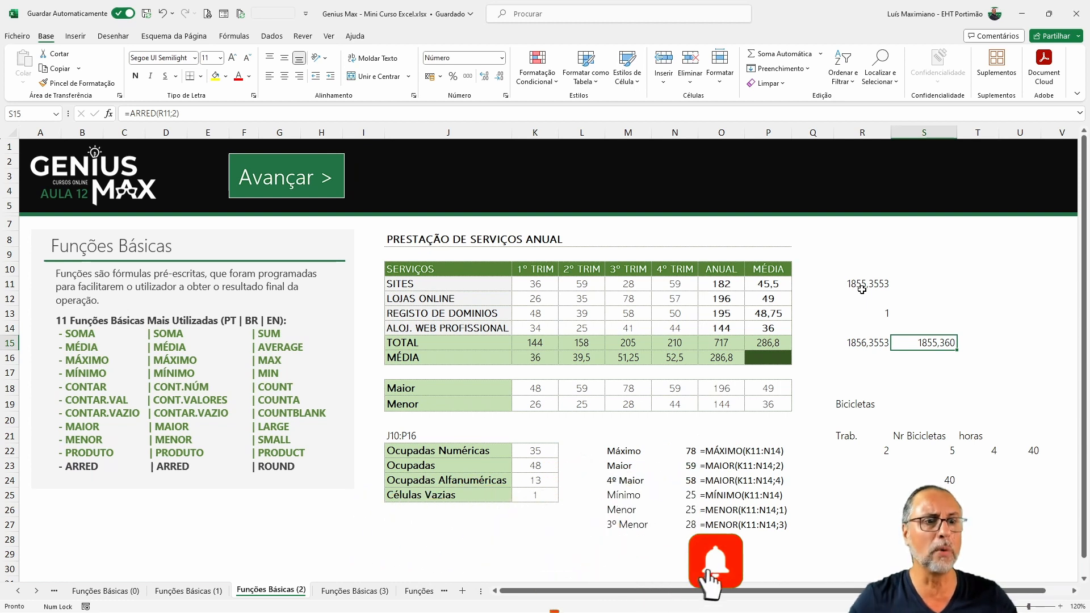
double_click(922, 342)
double_click(950, 342)
text(0)
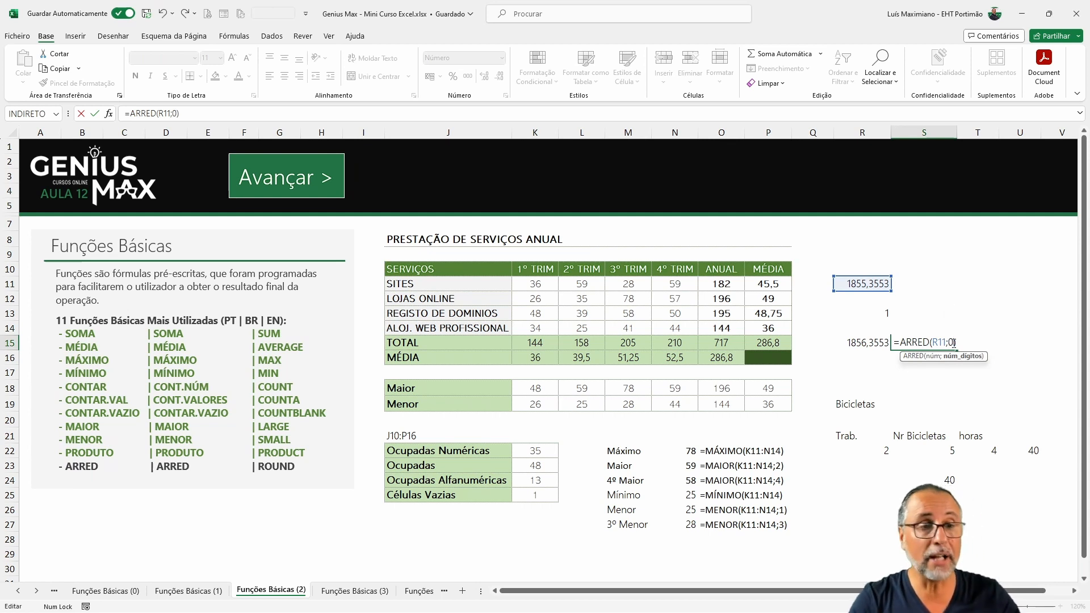
key(Return)
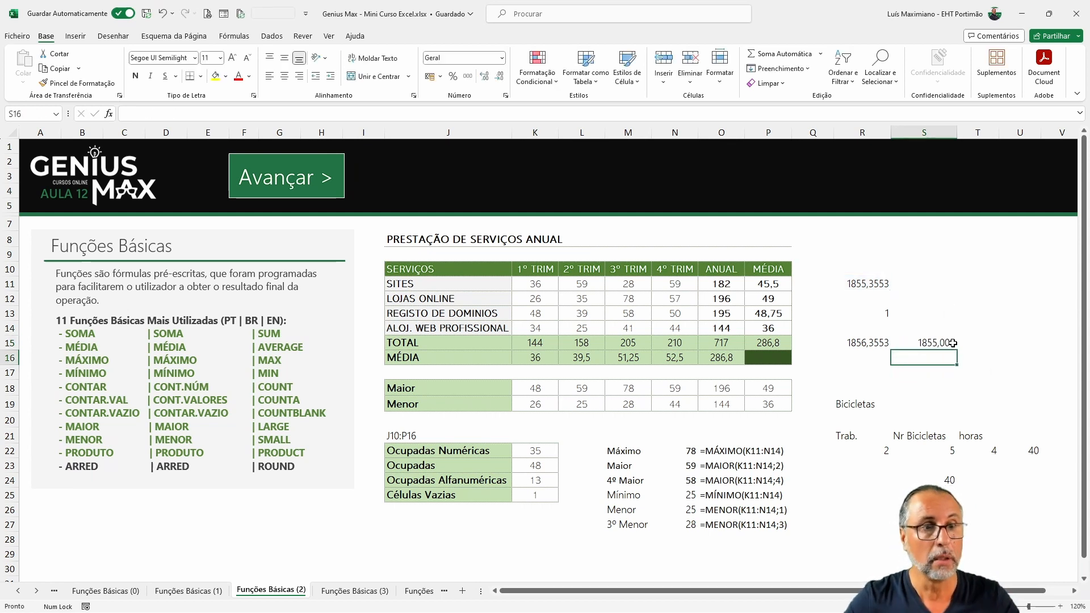
Step: Change the value in R11 to 1855,65531
click(871, 284)
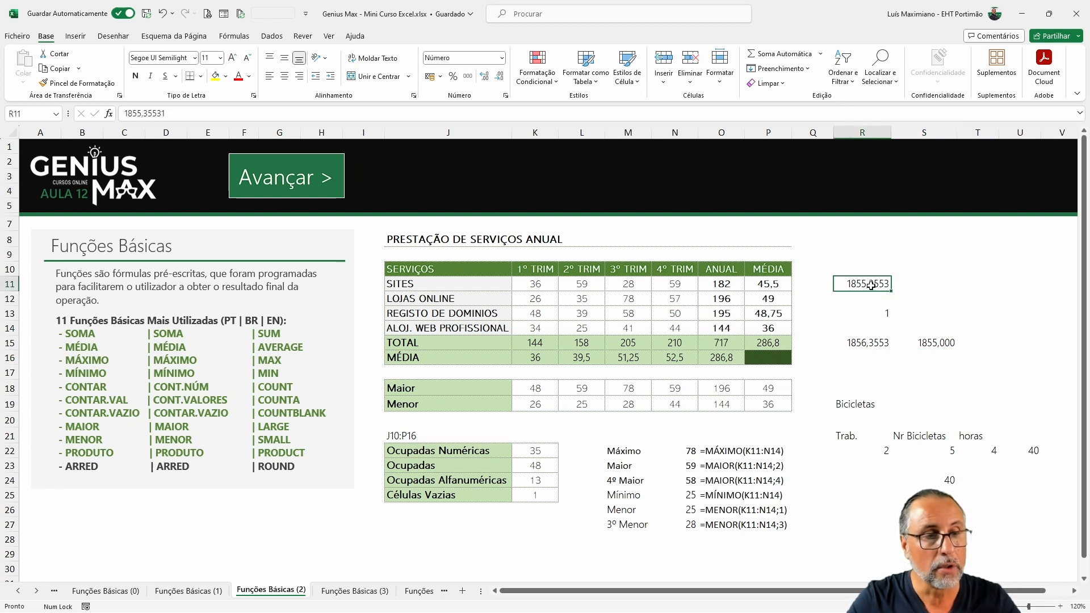
double_click(870, 284)
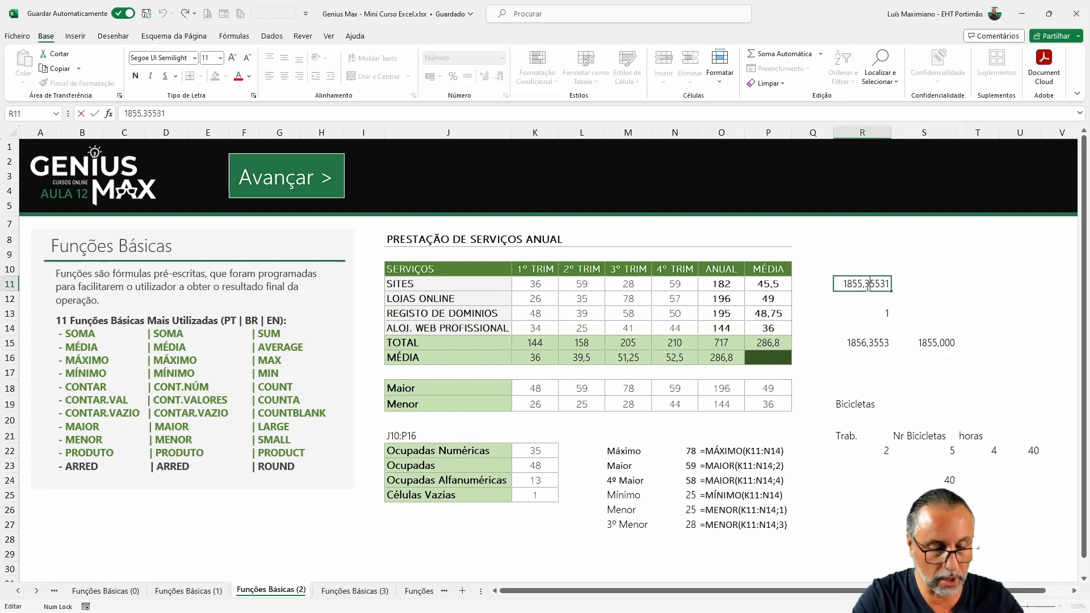
key(BackSpace)
text(6)
key(Return)
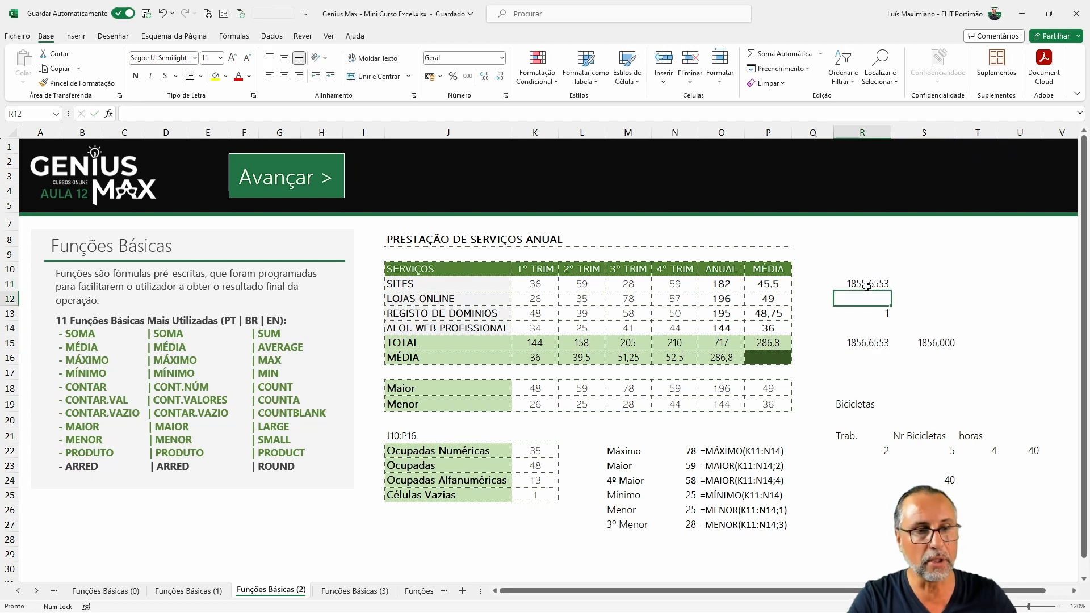
Step: Edit the formula in S15 to =ARRED(R11;-1) so it rounds to the nearest ten
click(935, 339)
double_click(929, 346)
key(BackSpace)
text(-1)
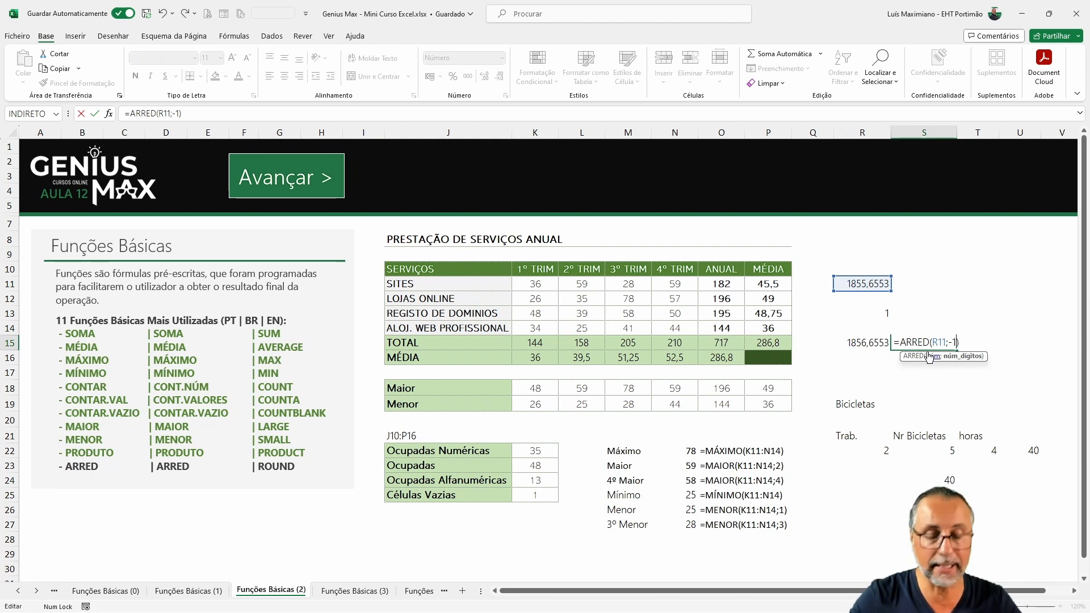
key(Return)
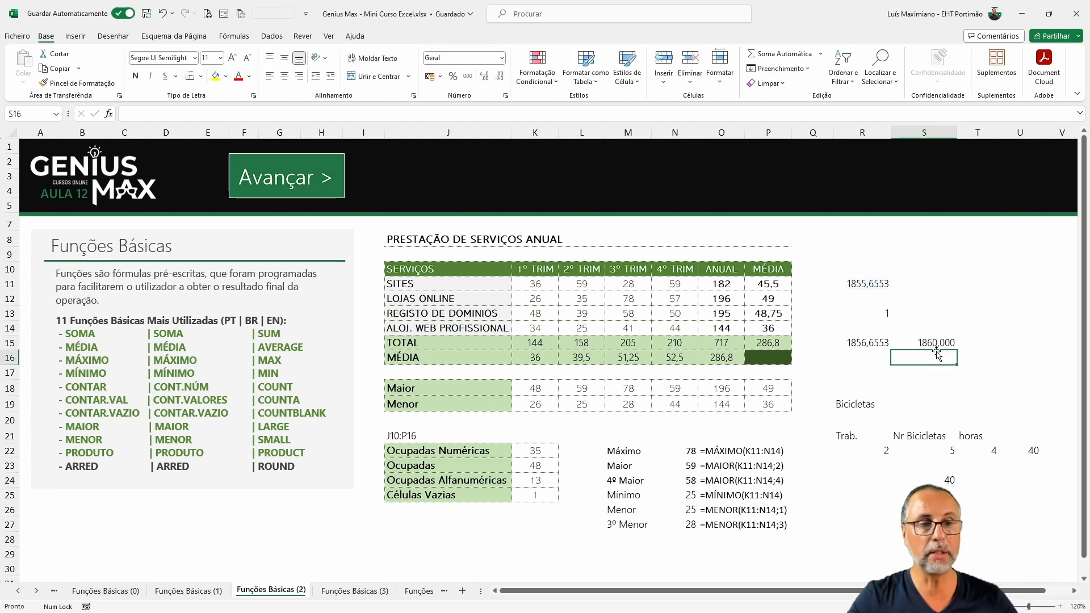
Step: Edit the formula in S15 to =ARRED(R11;-2) so it rounds to the nearest hundred
double_click(953, 343)
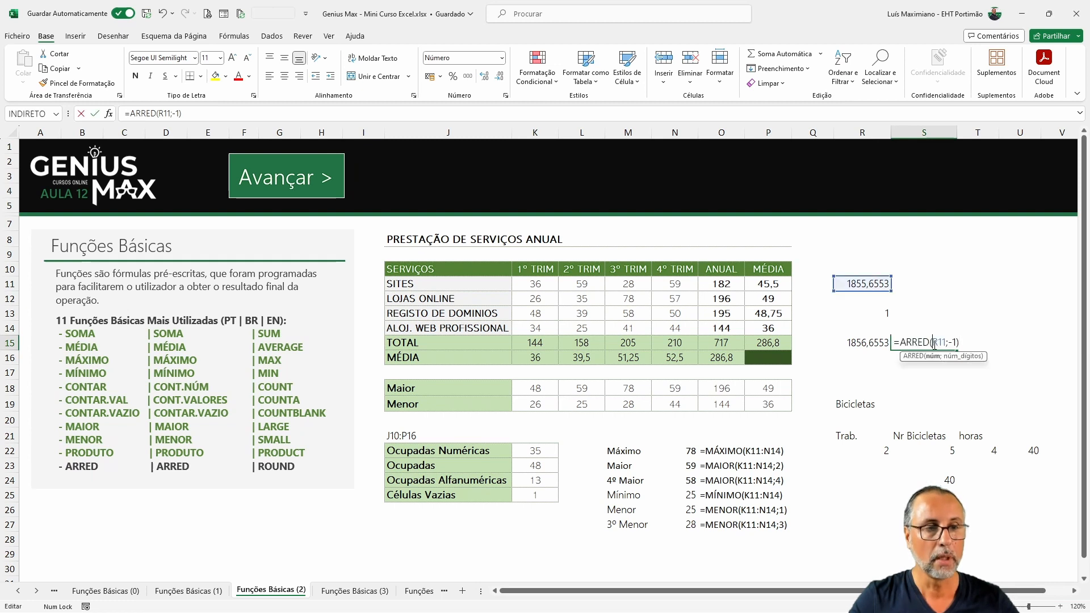
key(Delete)
text(2)
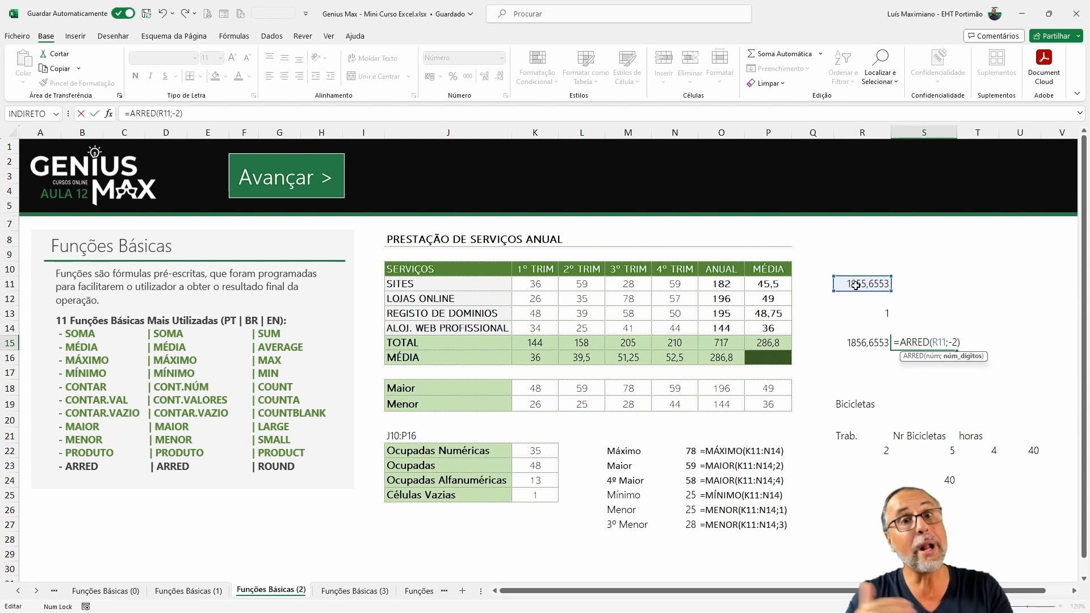
key(ctrl+Return)
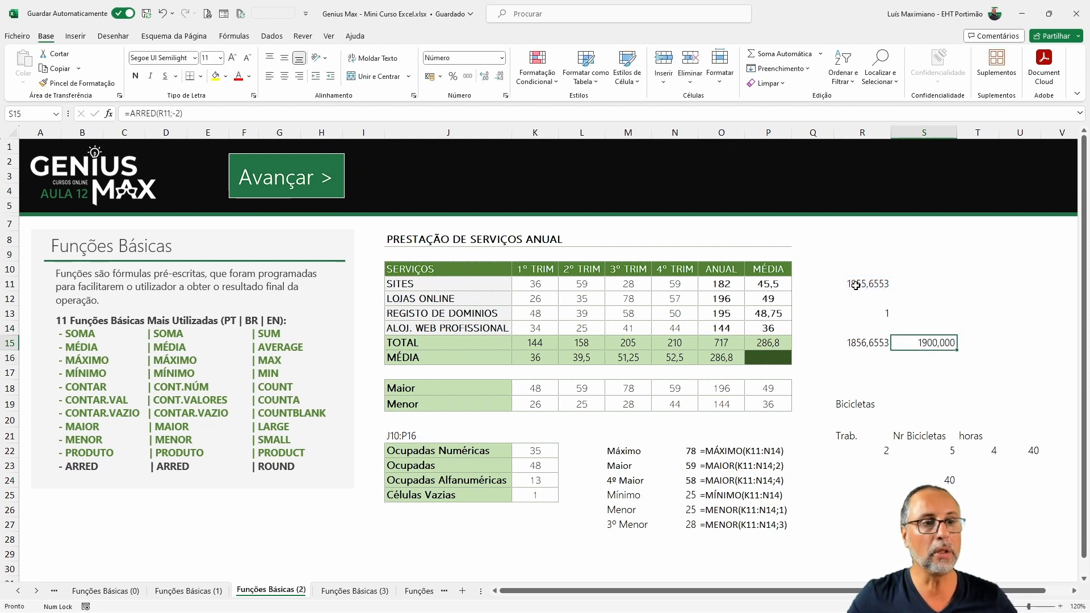
Step: Change the value in R11 to 1845,65531
double_click(856, 286)
key(BackSpace)
text(4)
key(ctrl+Return)
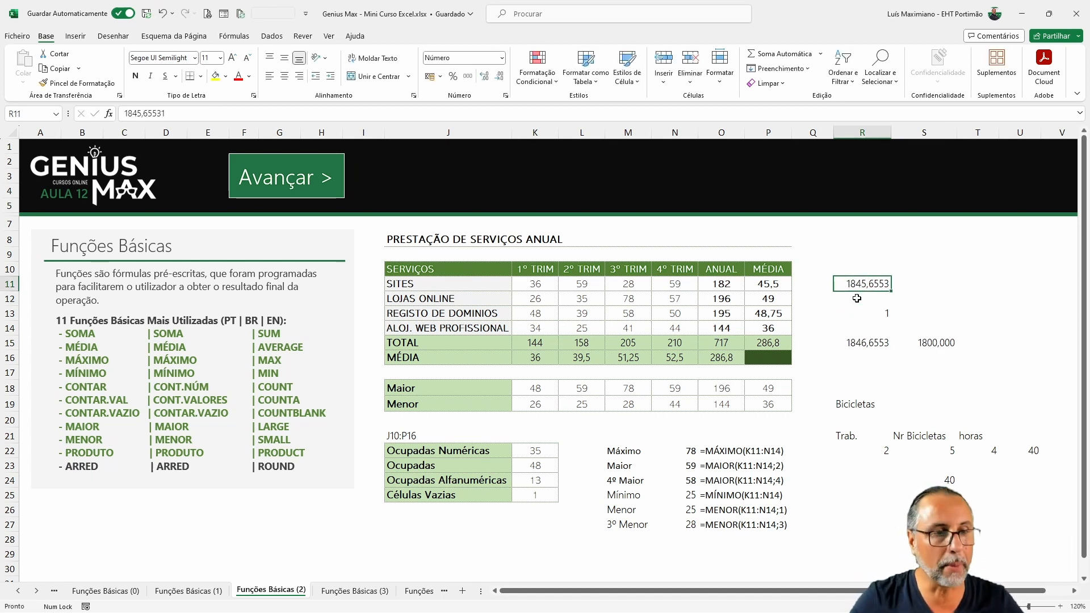
Step: Change the value in R11 to 1849,65531
double_click(848, 287)
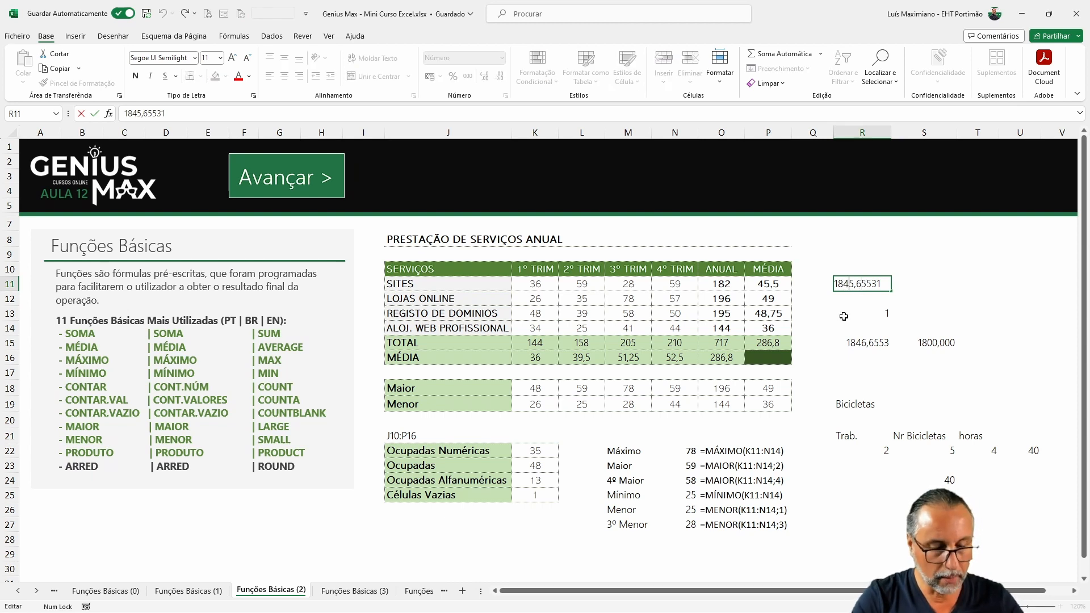
key(BackSpace)
key(BackSpace)
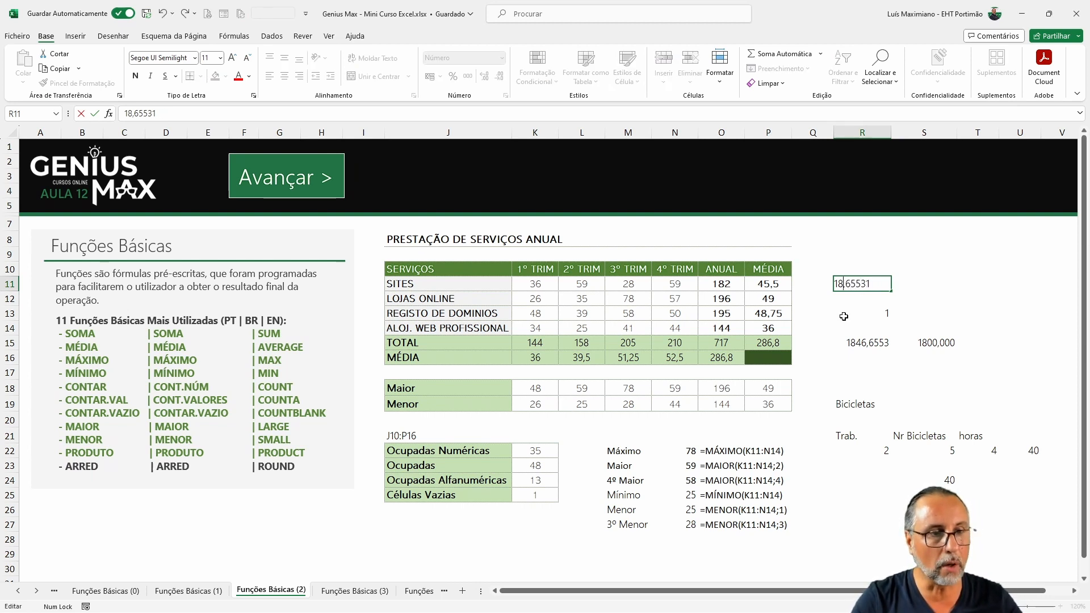
text(49)
key(Return)
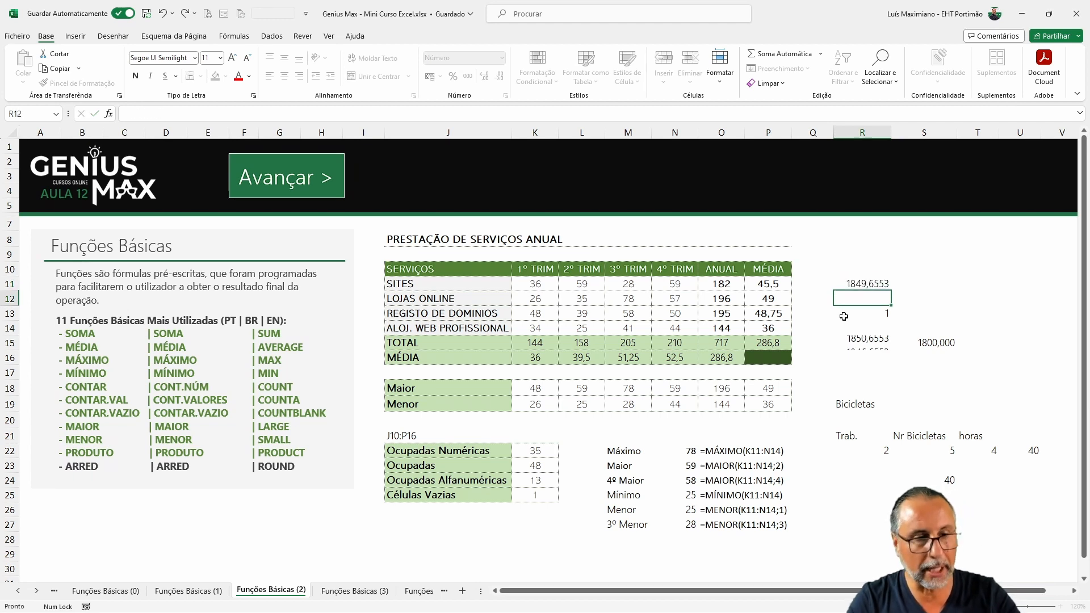
key(Up)
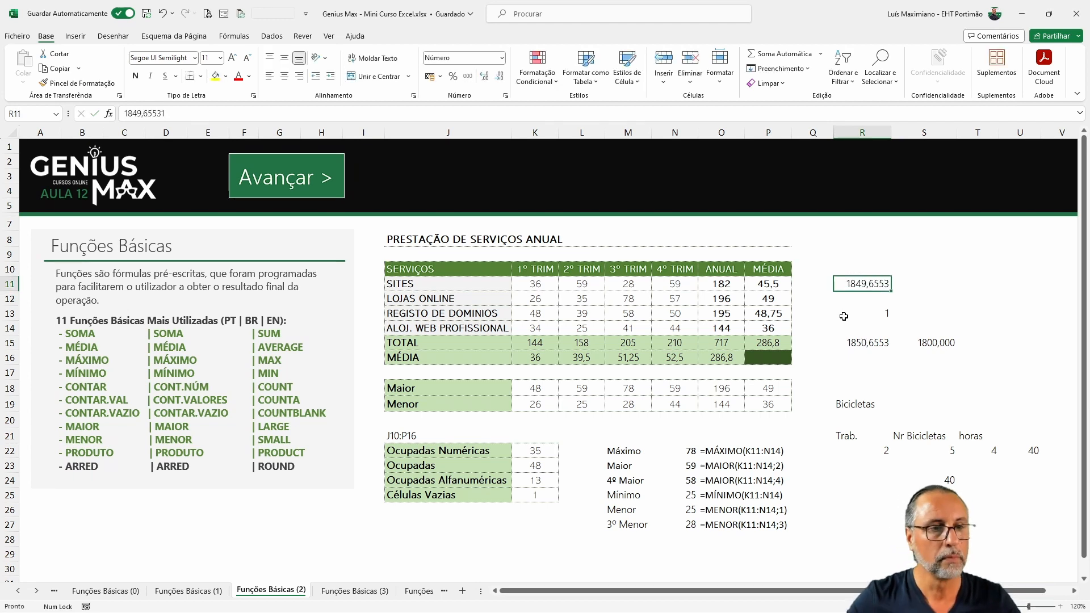
Step: Change the value in R11 to 1850,65531
double_click(860, 284)
key(BackSpace)
key(BackSpace)
text(50)
key(Return)
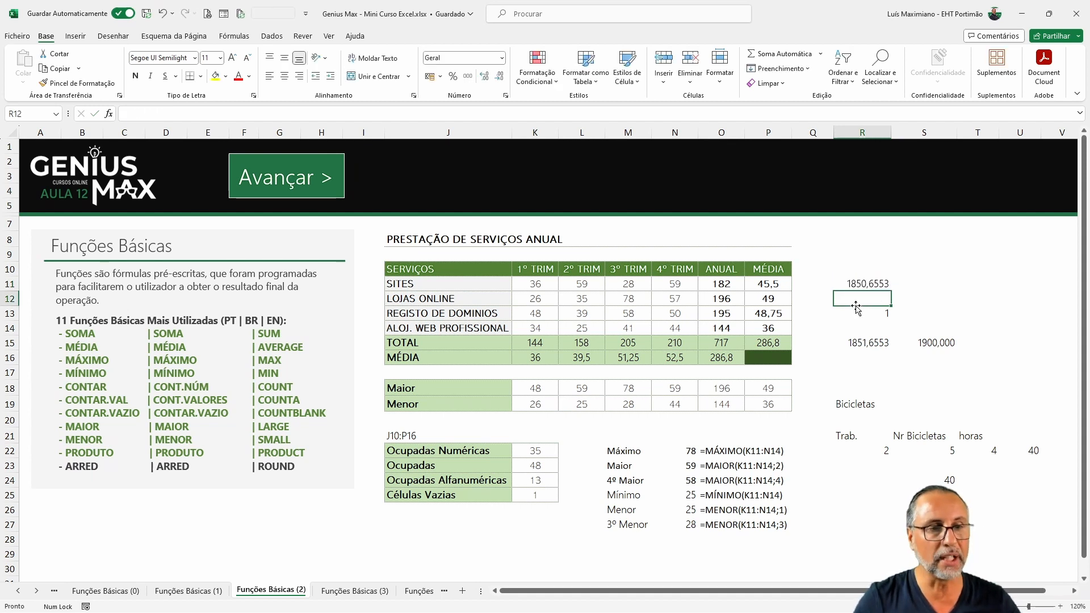
Step: Edit the formula in S15 to =ARRED(R11;-3) so it rounds to the nearest thousand
click(943, 342)
double_click(943, 342)
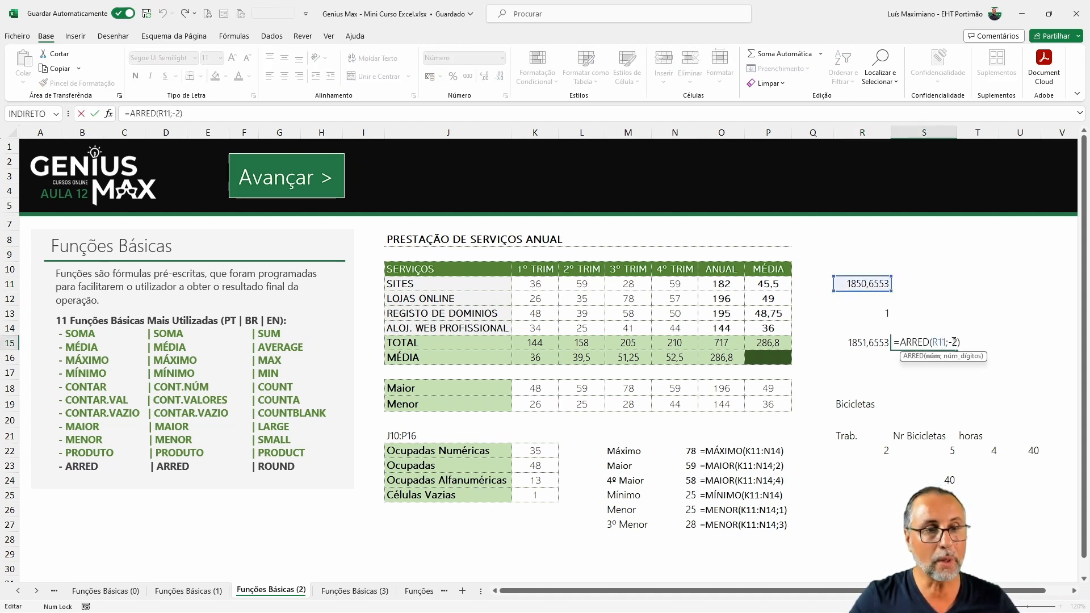
key(BackSpace)
text(3)
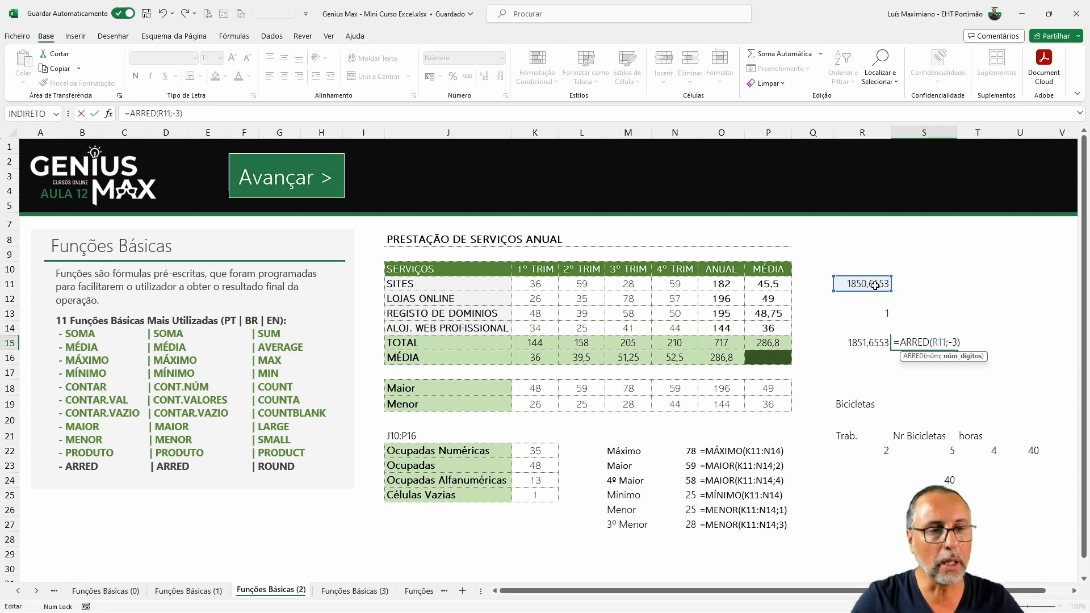
key(ctrl+Return)
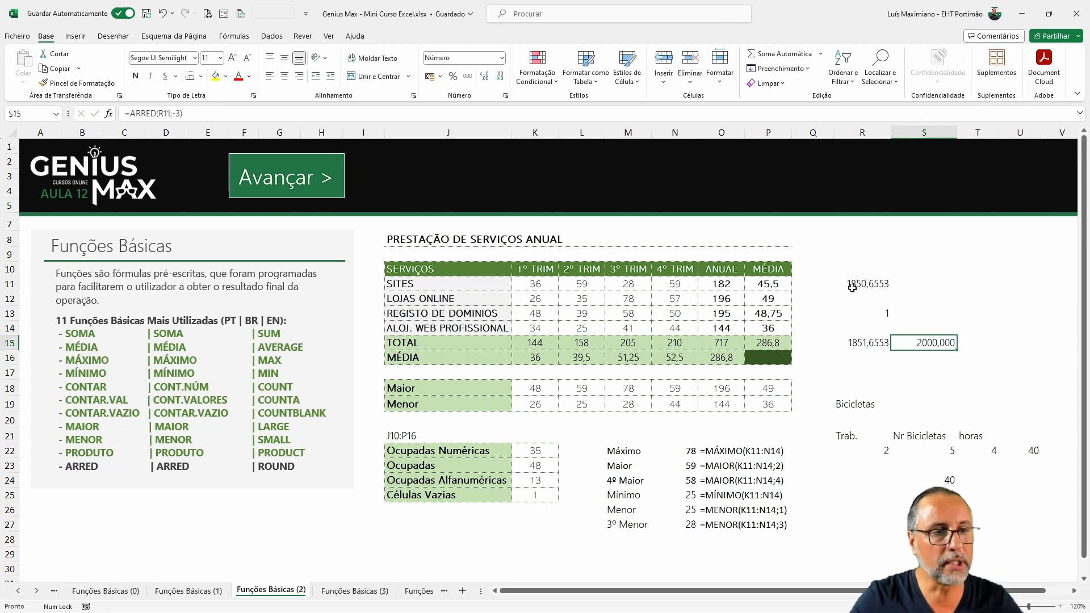
Step: Change the value in R11 to 1450,65531
double_click(852, 288)
key(BackSpace)
text(4)
key(ctrl+Return)
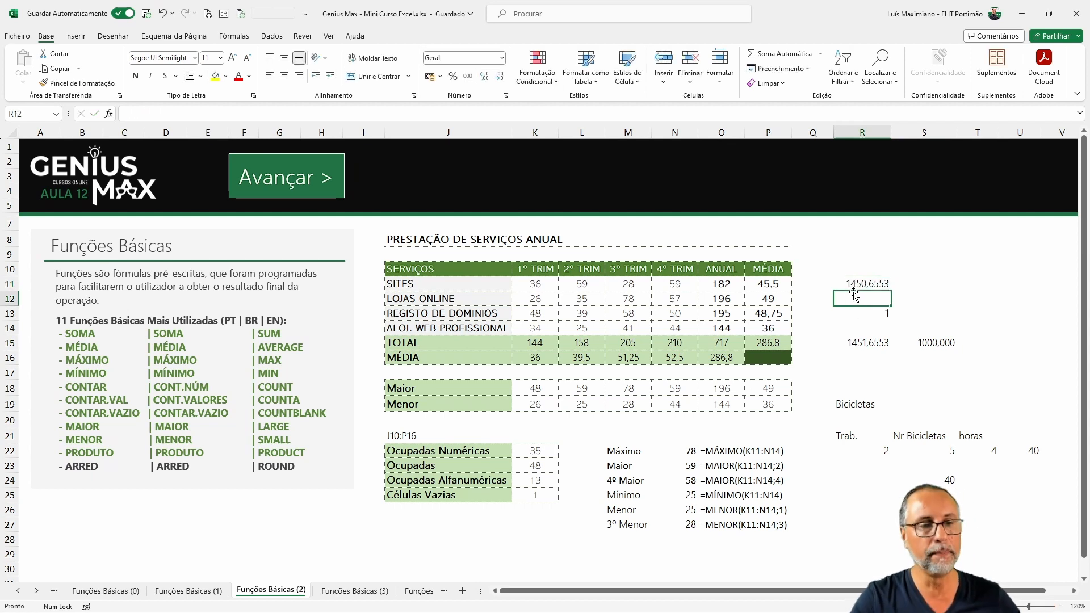
Step: Open the rounding formula in S15 for editing
click(936, 346)
double_click(936, 346)
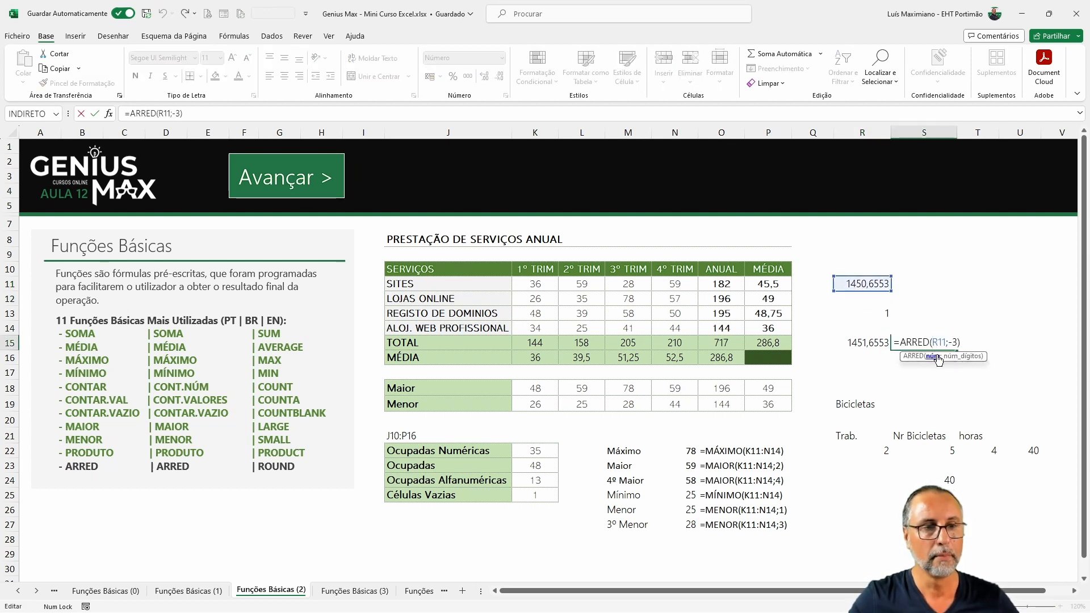